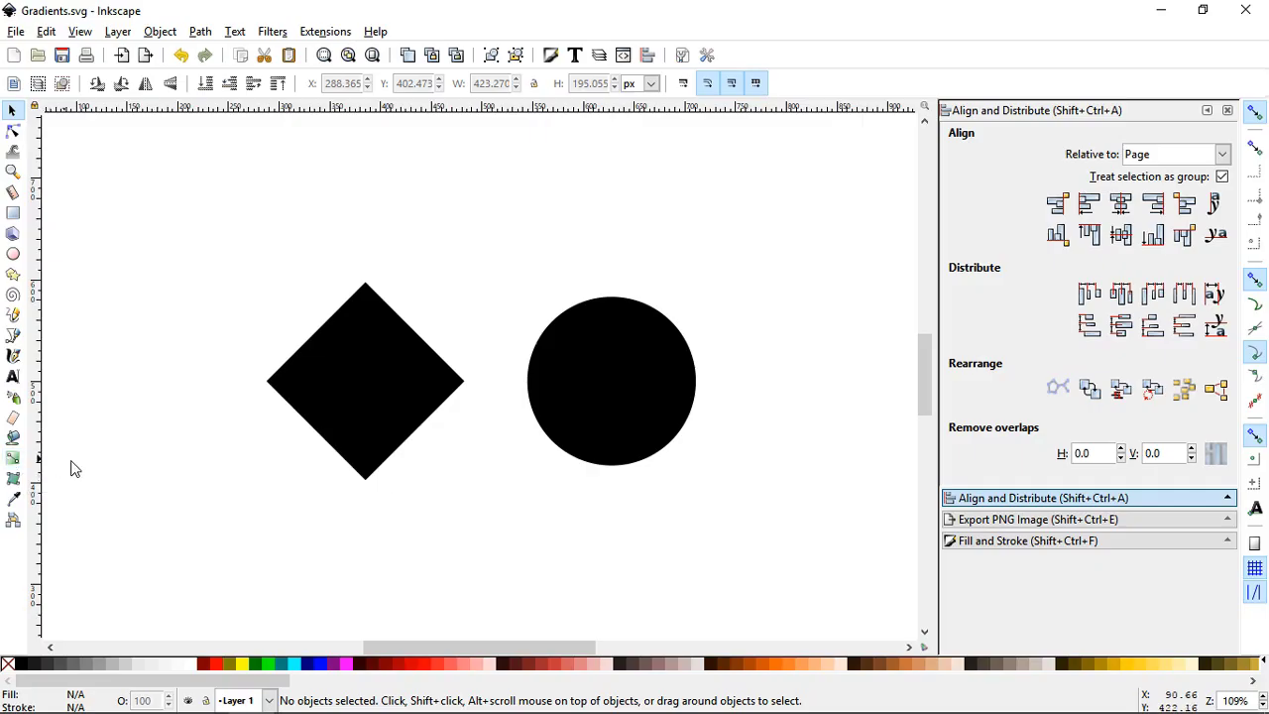
# - Switch to the Gradient tool with Ctrl+F1, then return to the Selector with F1
pyautogui.hotkey('ctrl', 'F1')
pyautogui.press('F1')
# - Draw a vertical linear gradient down the diamond, fading from black at top to transparent
pyautogui.click(12, 460)
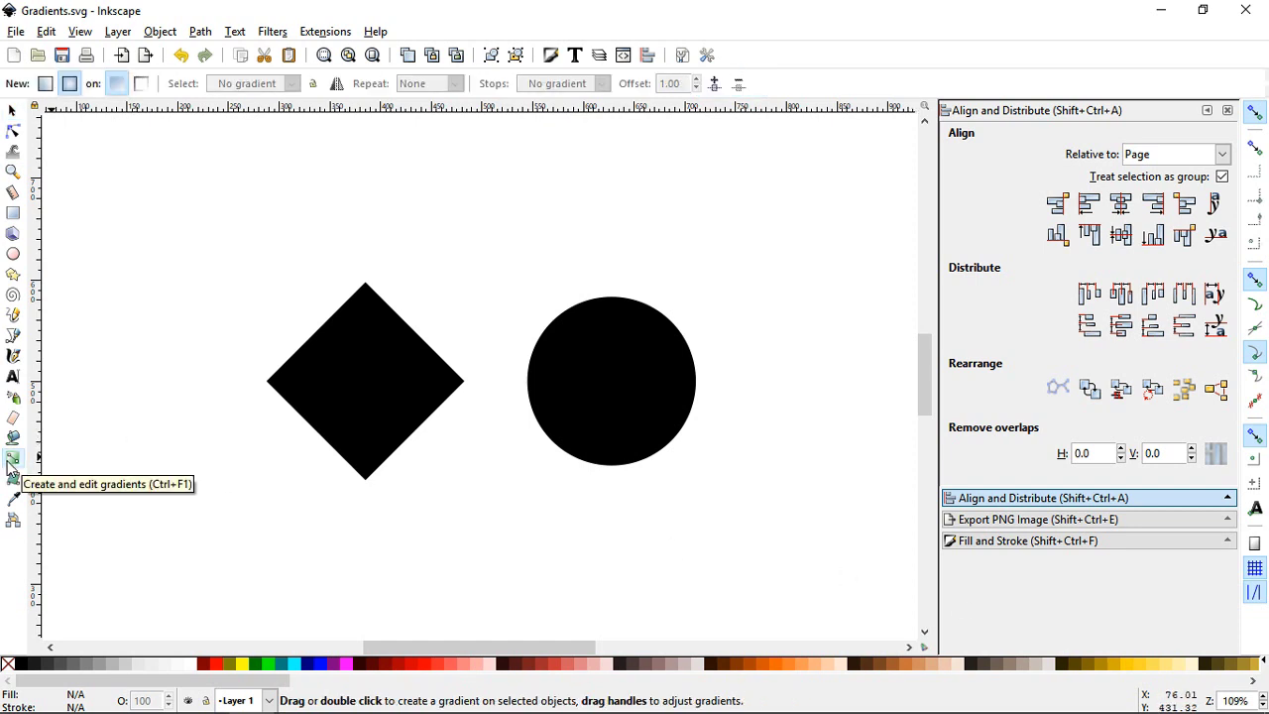
pyautogui.click(45, 85)
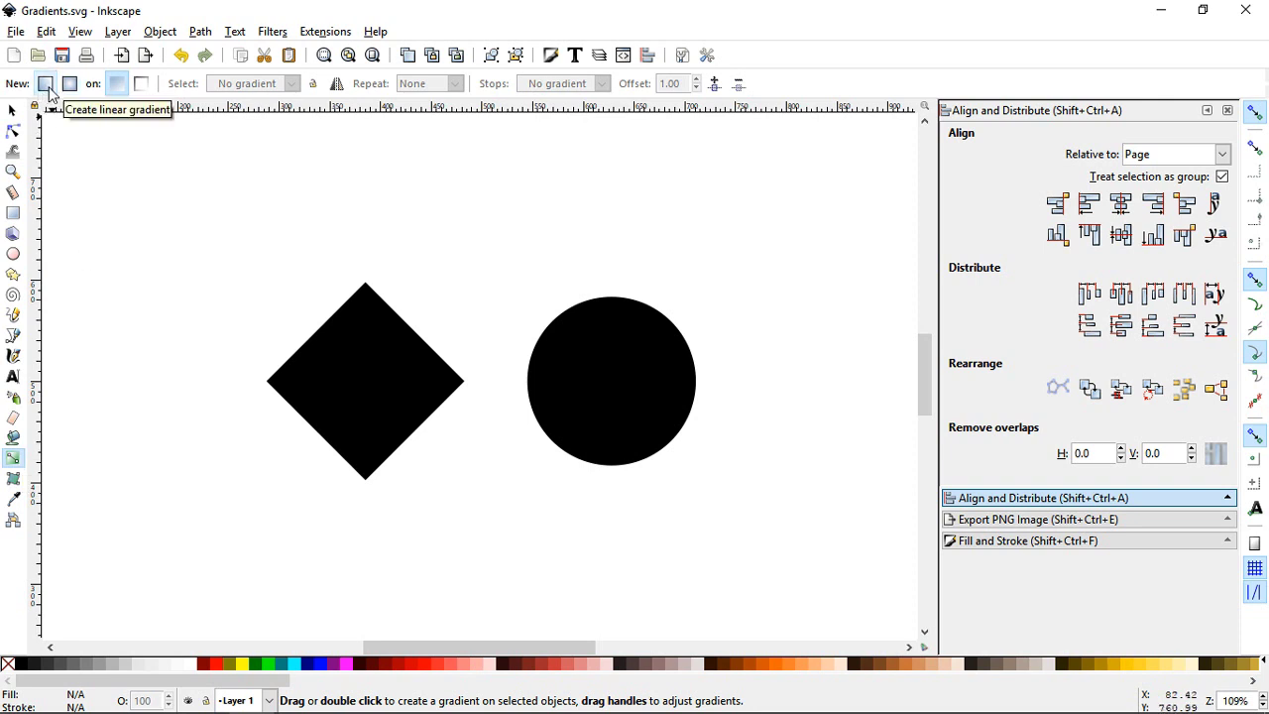
pyautogui.click(378, 386)
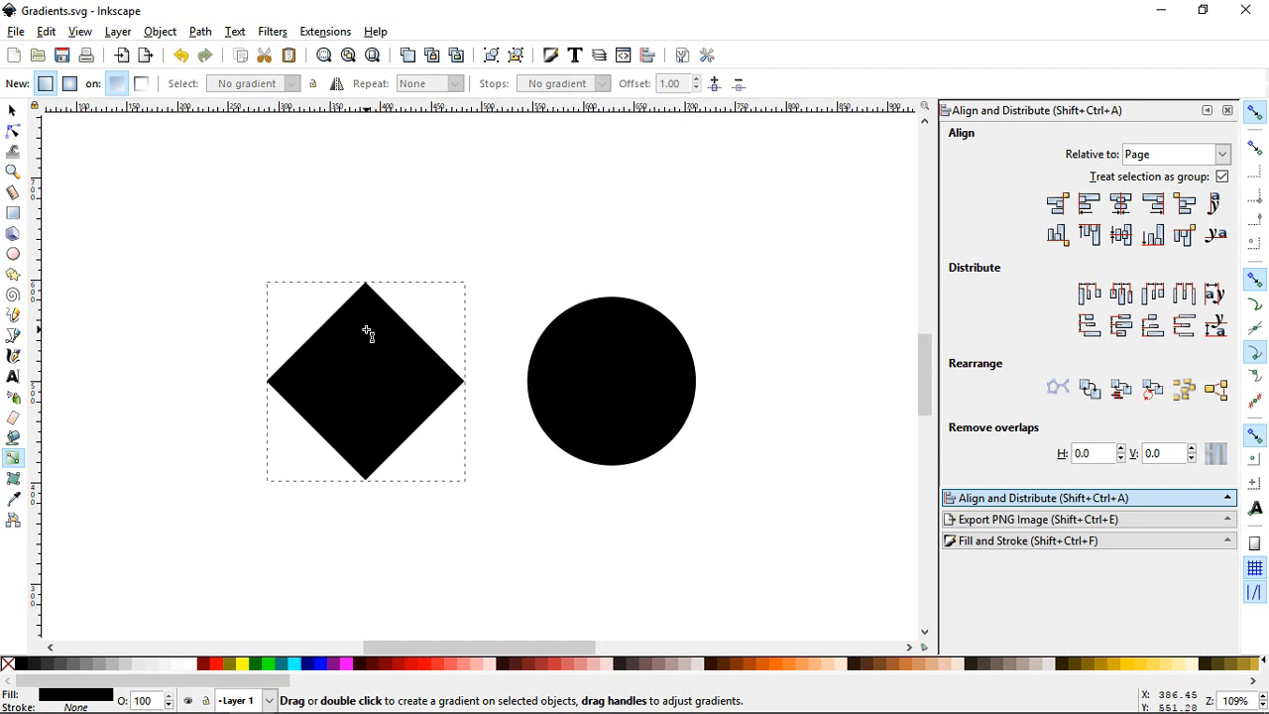
pyautogui.moveTo(367, 327); pyautogui.dragTo(367, 428)
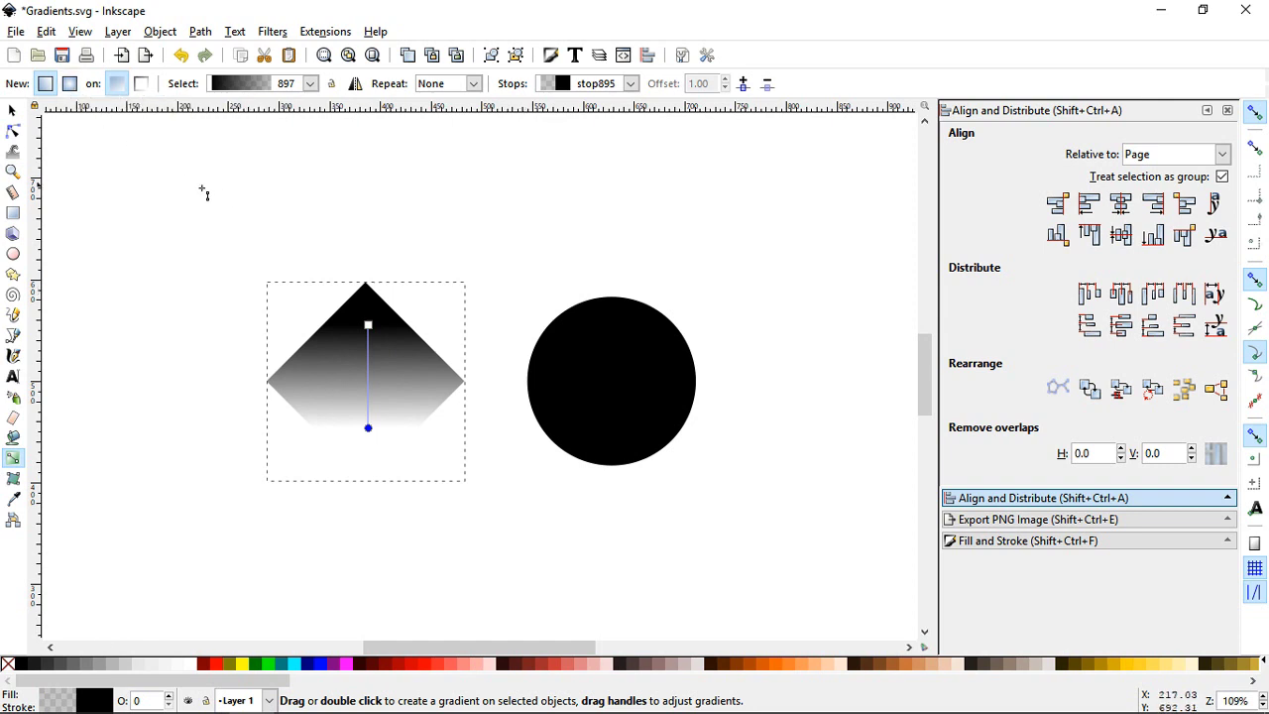
# - Set new gradients to radial and drag one outward from the circle's centre
pyautogui.click(241, 202)
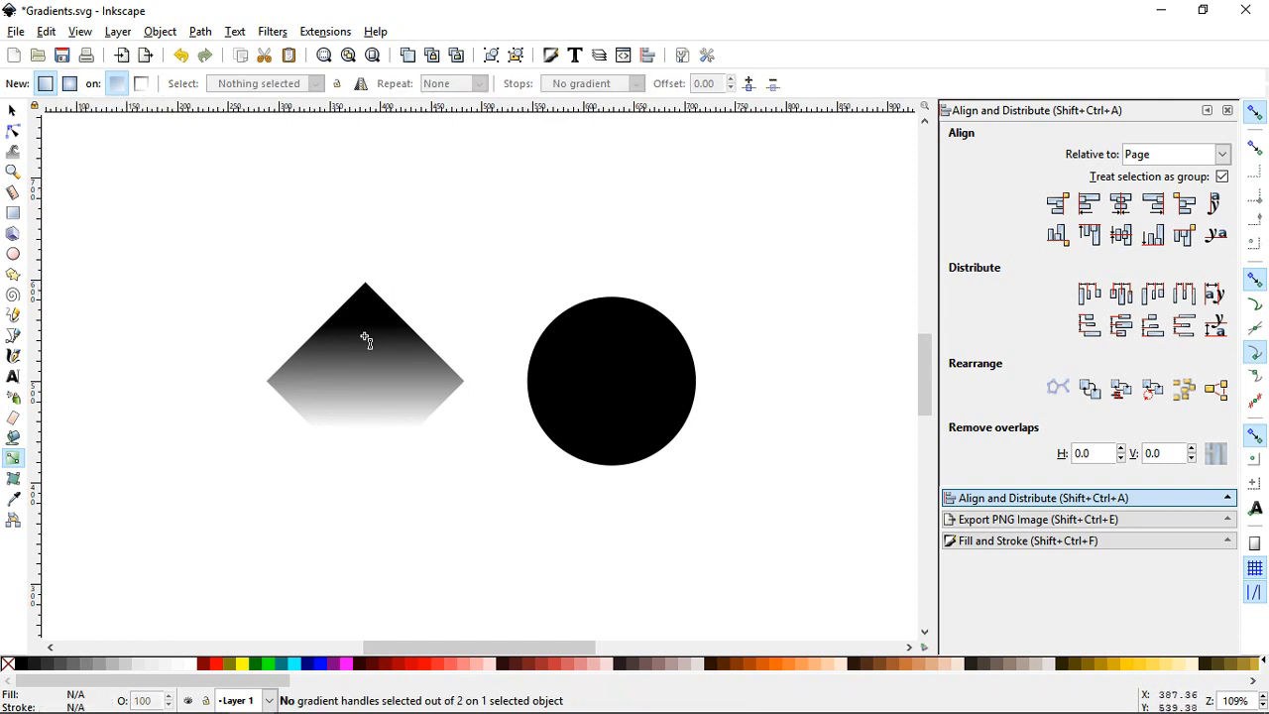
pyautogui.click(69, 84)
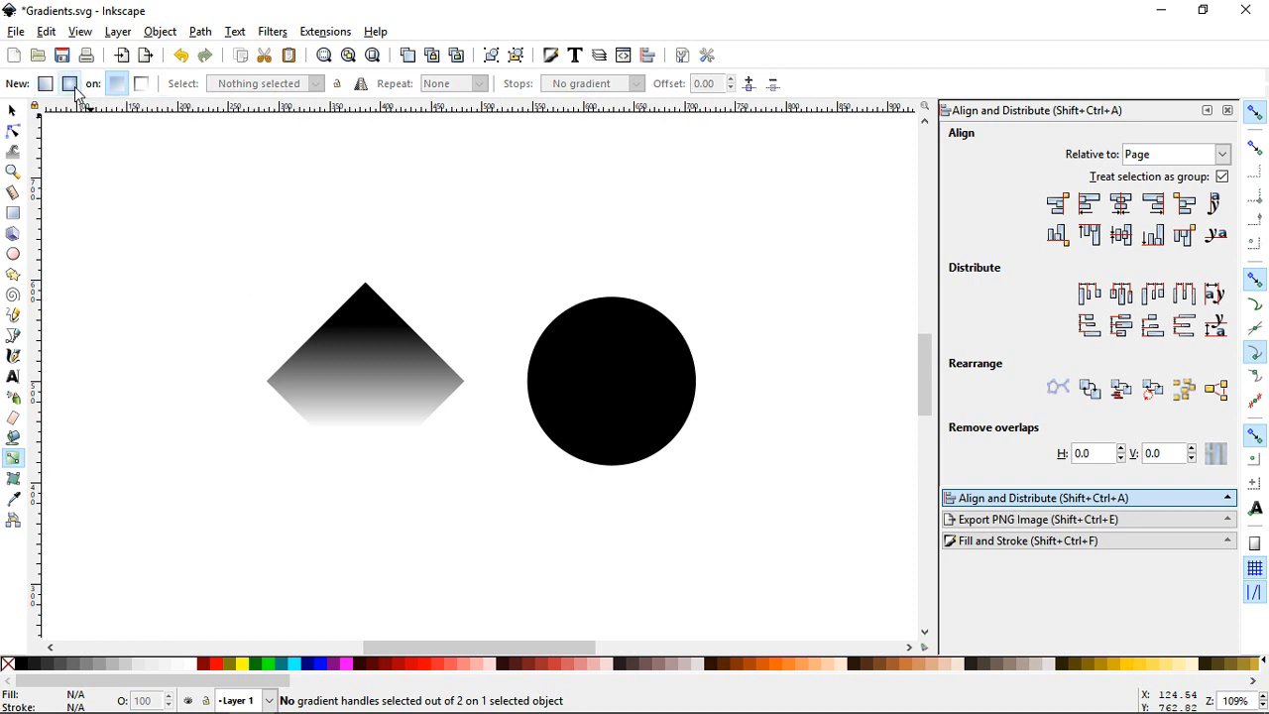
pyautogui.click(612, 373)
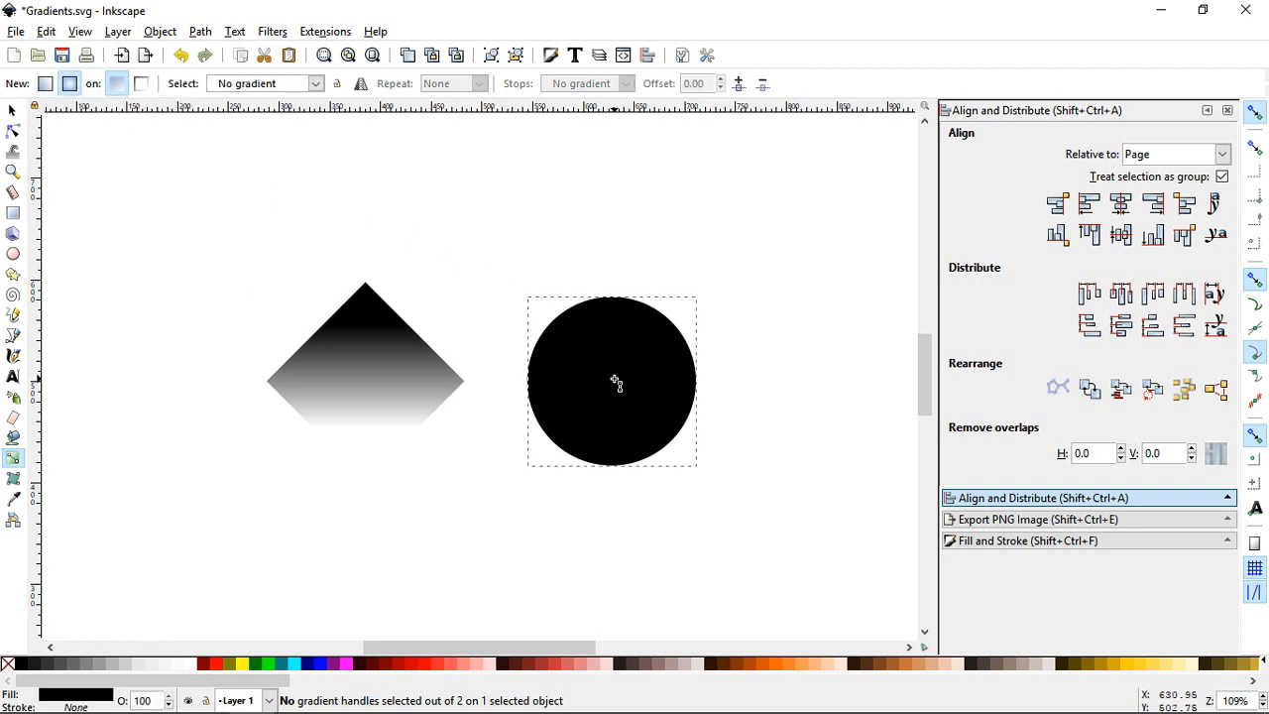
pyautogui.moveTo(616, 382); pyautogui.dragTo(713, 385)
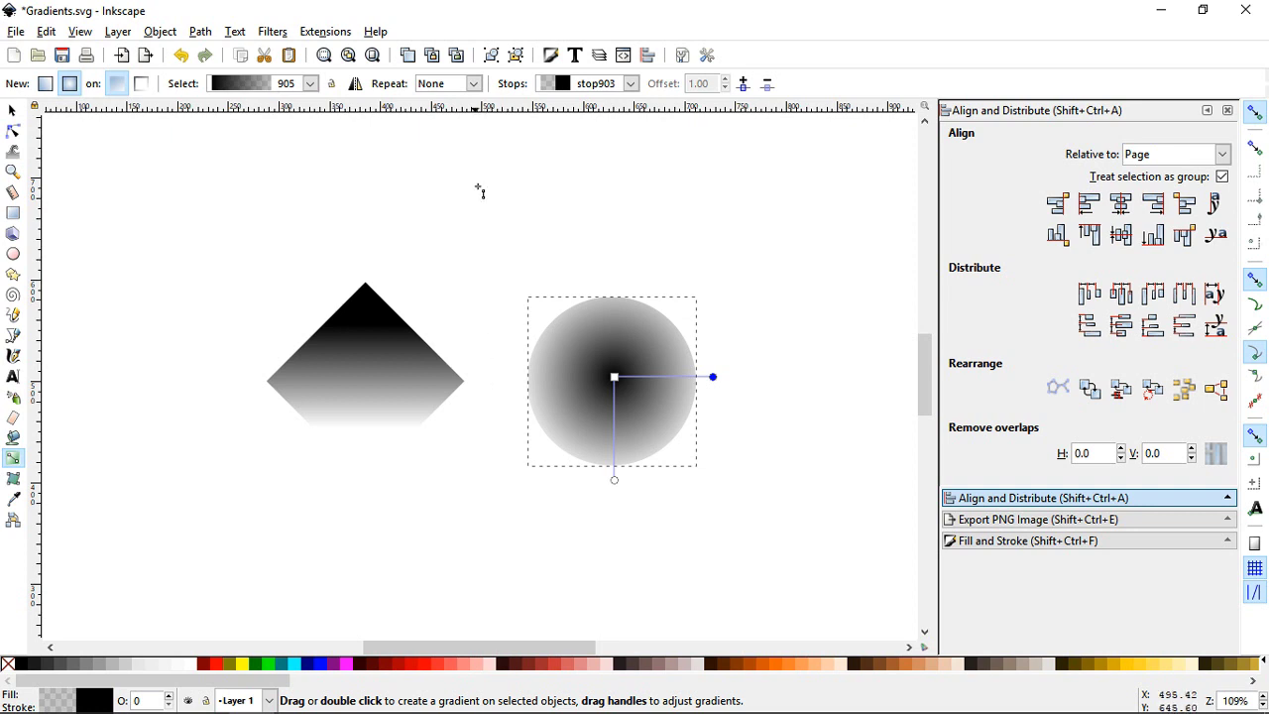
# - Colour the diamond's gradient stops teal at the top and blue (#00AAD4) at the bottom
pyautogui.click(375, 360)
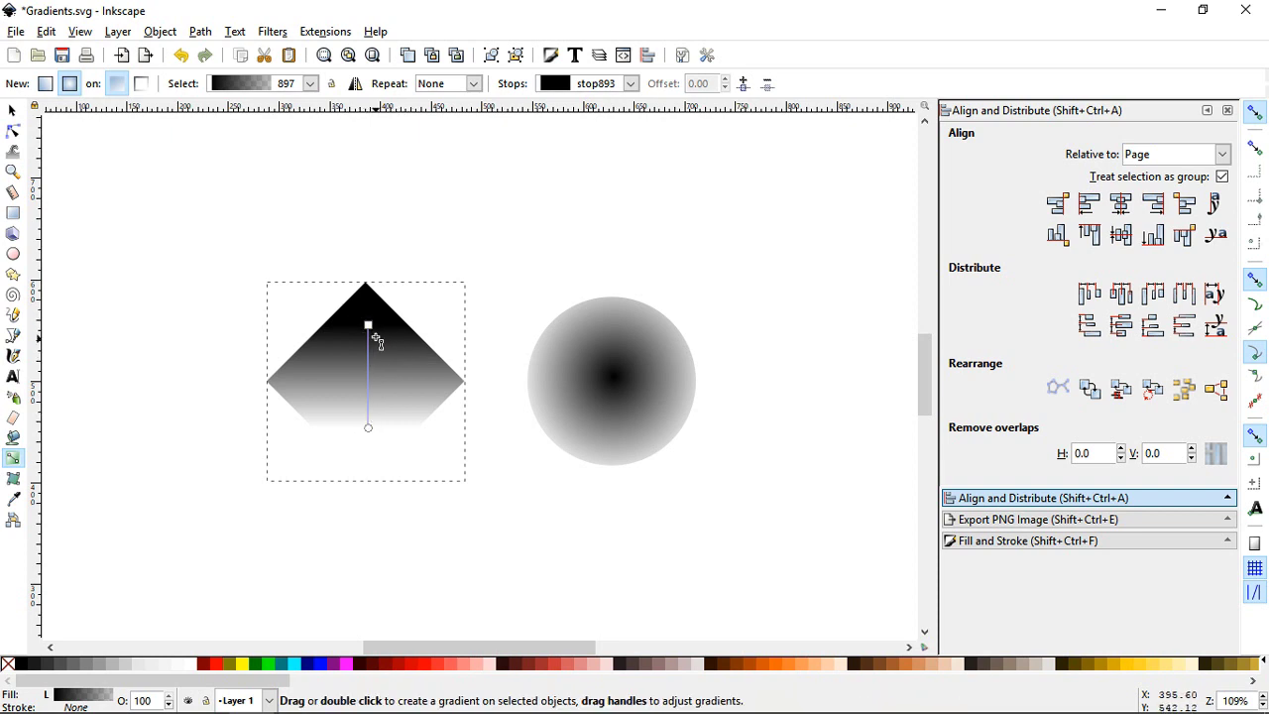
pyautogui.click(368, 326)
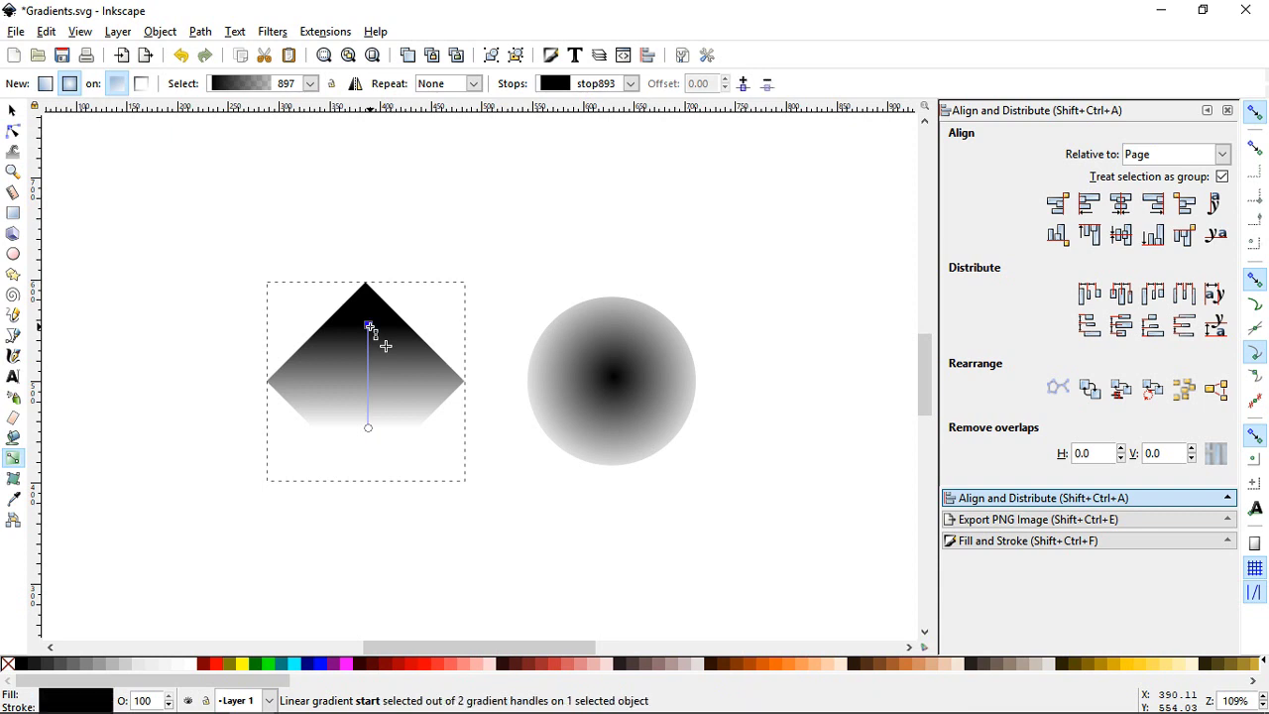
pyautogui.moveTo(187, 680); pyautogui.dragTo(690, 684)
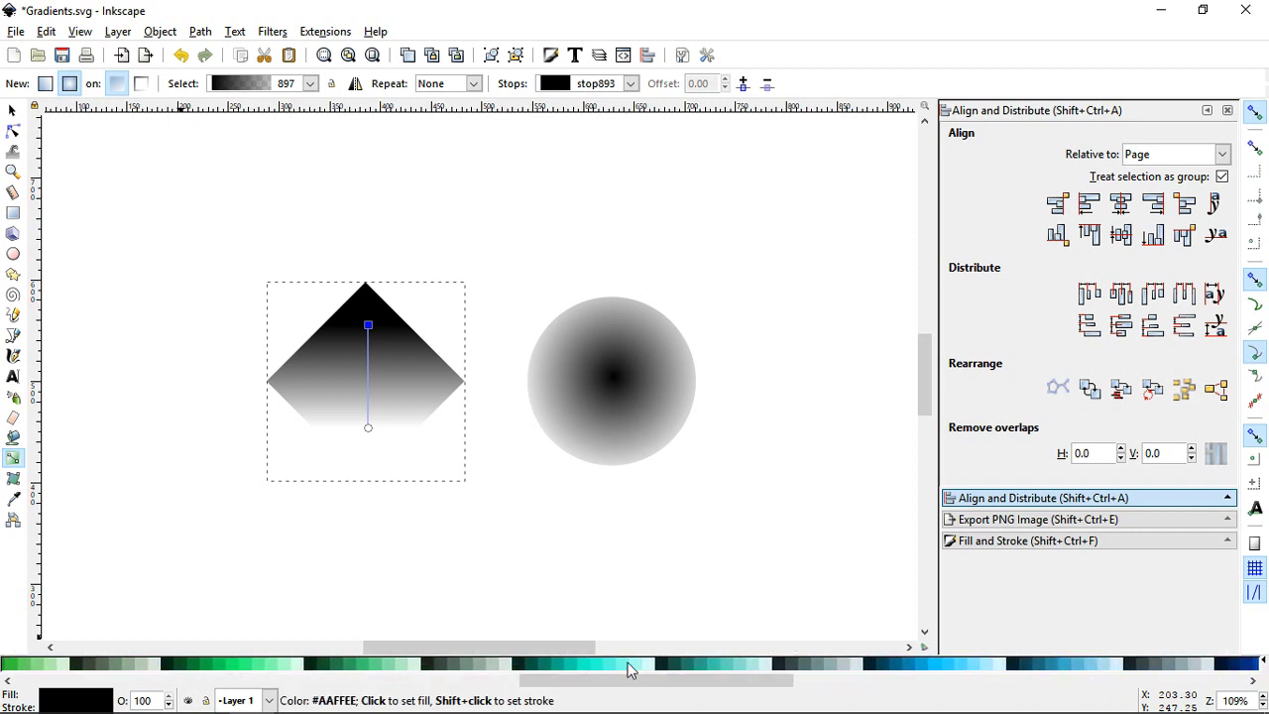
pyautogui.click(593, 663)
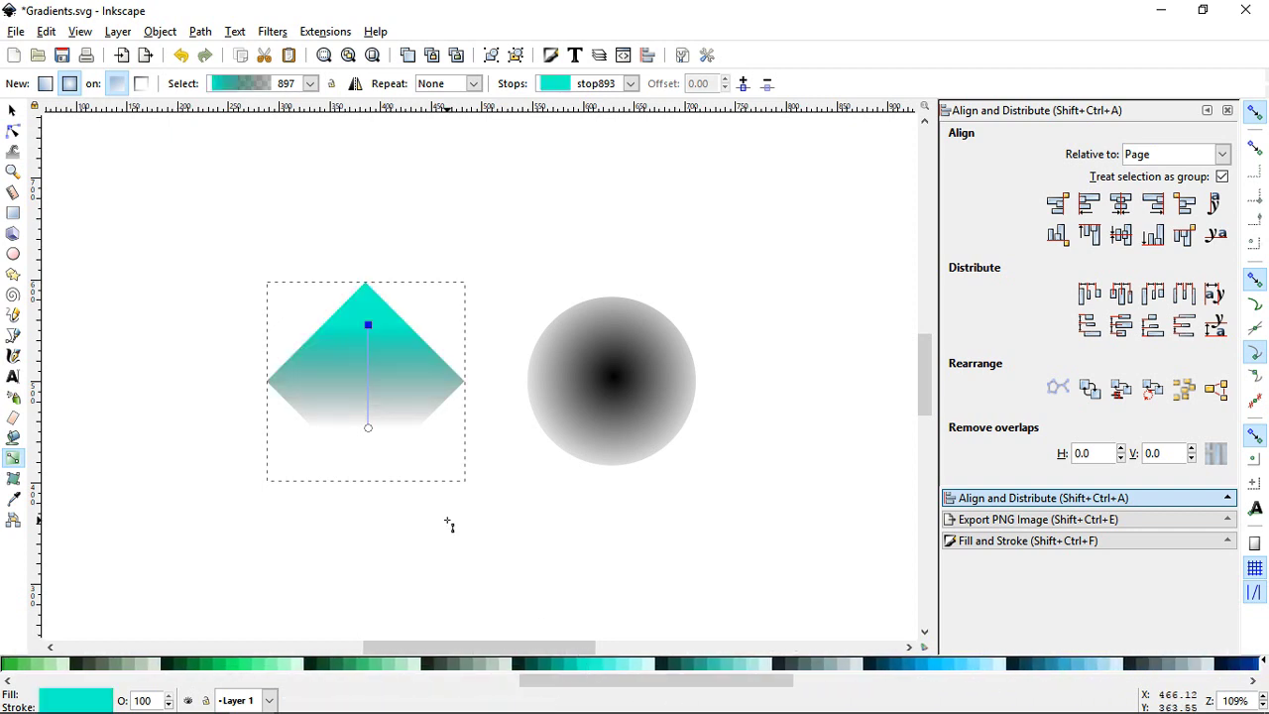
pyautogui.click(368, 428)
pyautogui.click(922, 665)
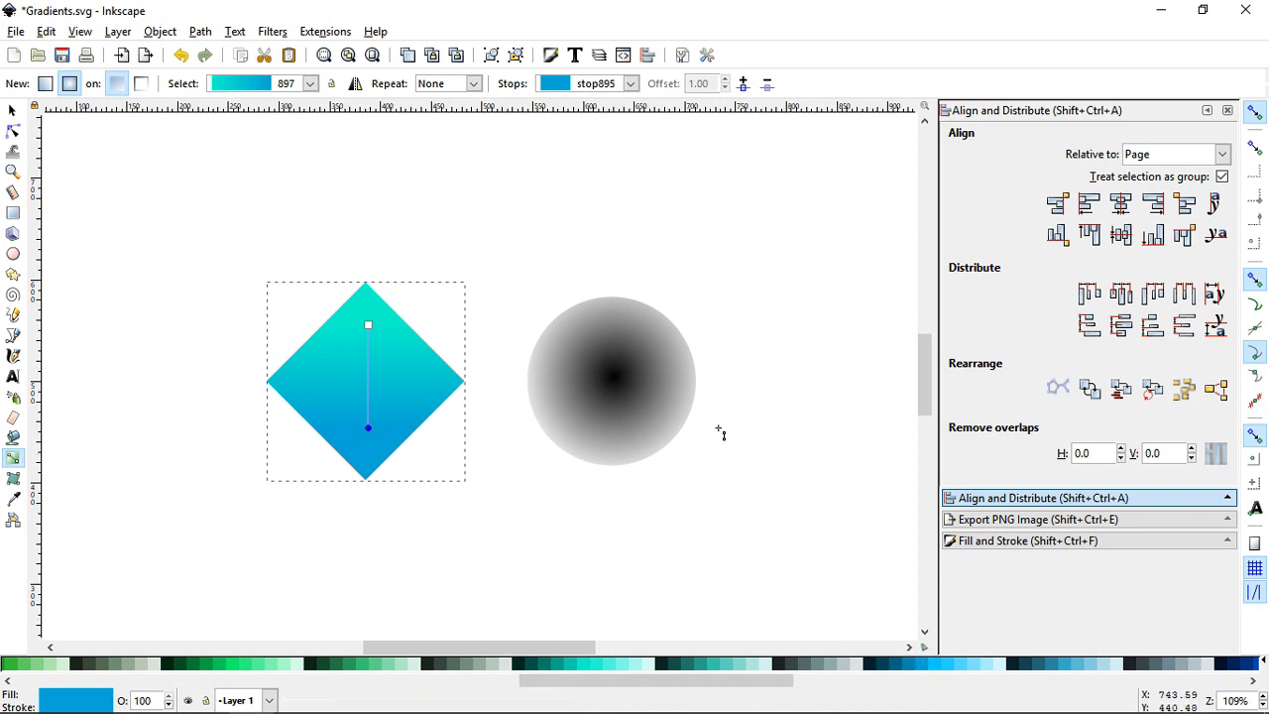
# - Set the circle's radial gradient centre stop to yellow and its outer stop to orange
pyautogui.click(649, 367)
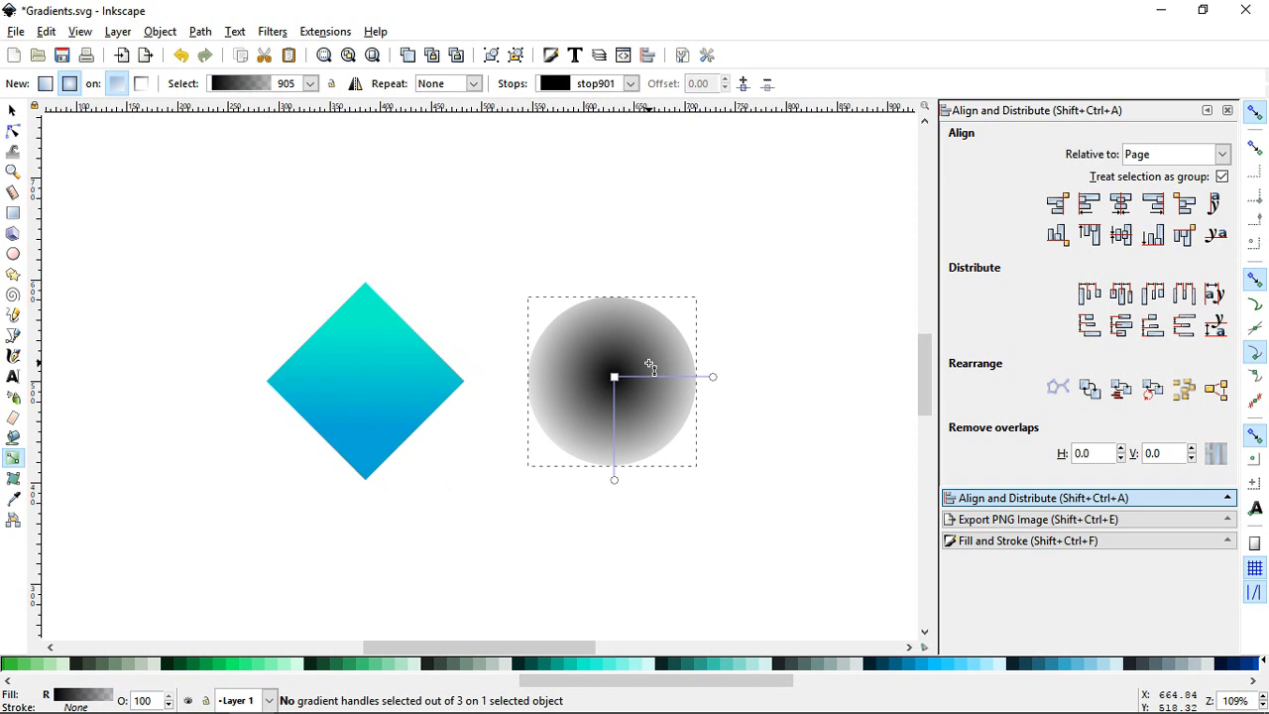
pyautogui.click(615, 377)
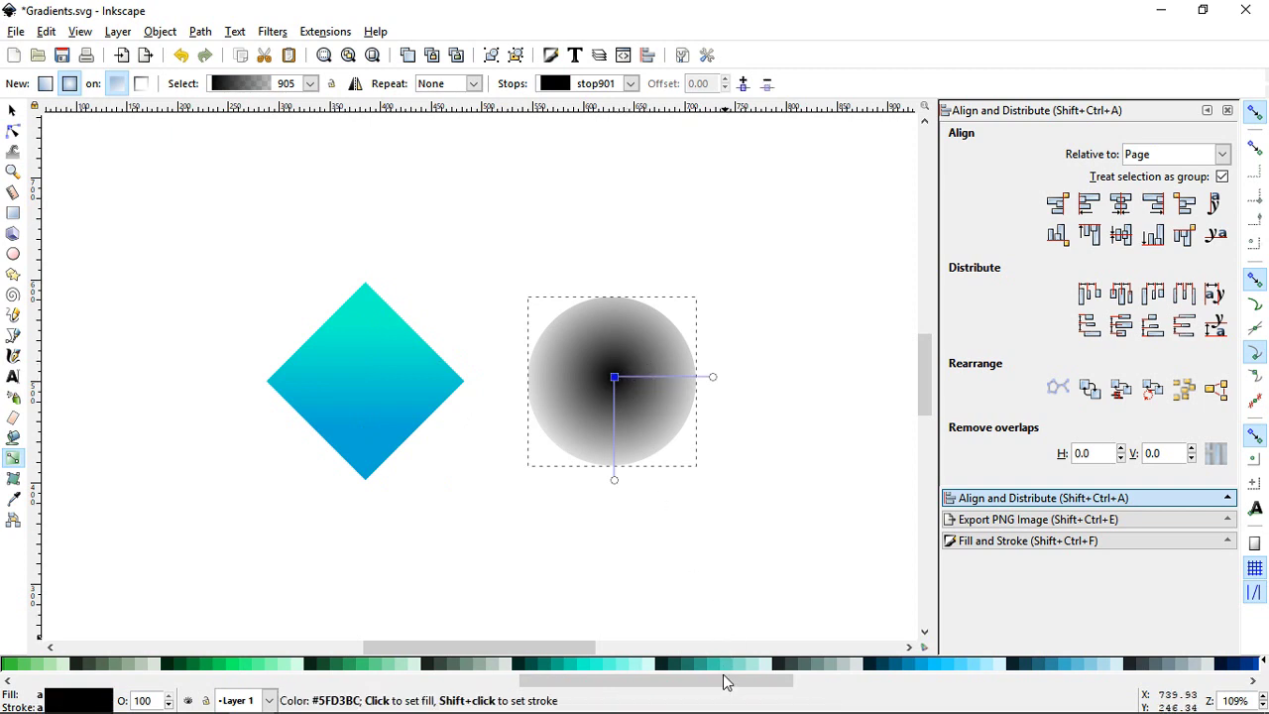
pyautogui.moveTo(724, 683); pyautogui.dragTo(320, 669)
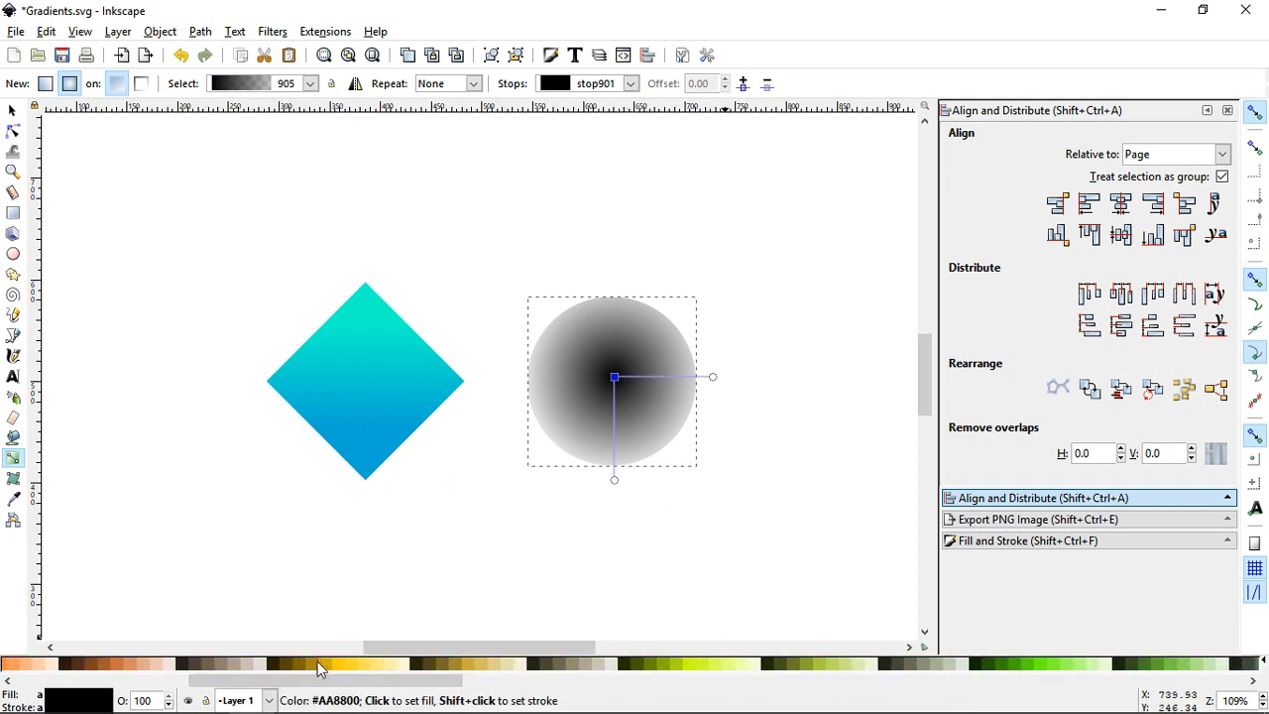
pyautogui.click(338, 668)
pyautogui.click(616, 481)
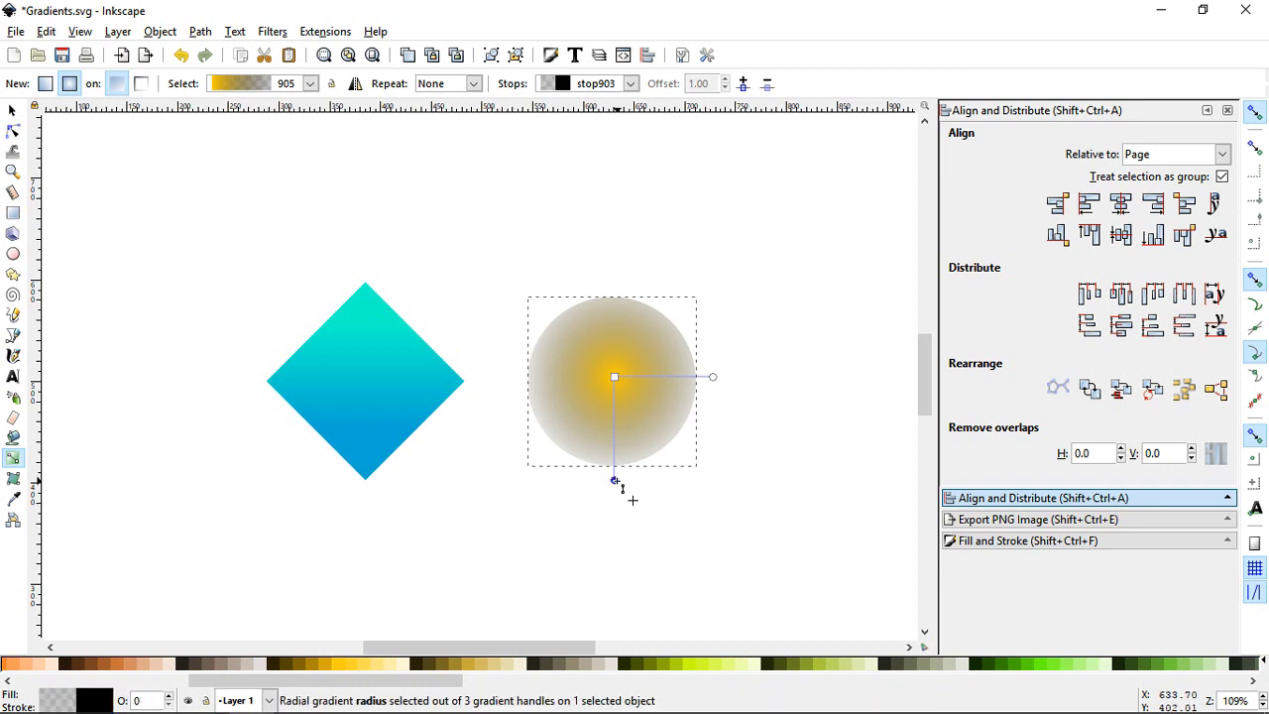
pyautogui.moveTo(441, 682); pyautogui.dragTo(366, 683)
pyautogui.click(320, 668)
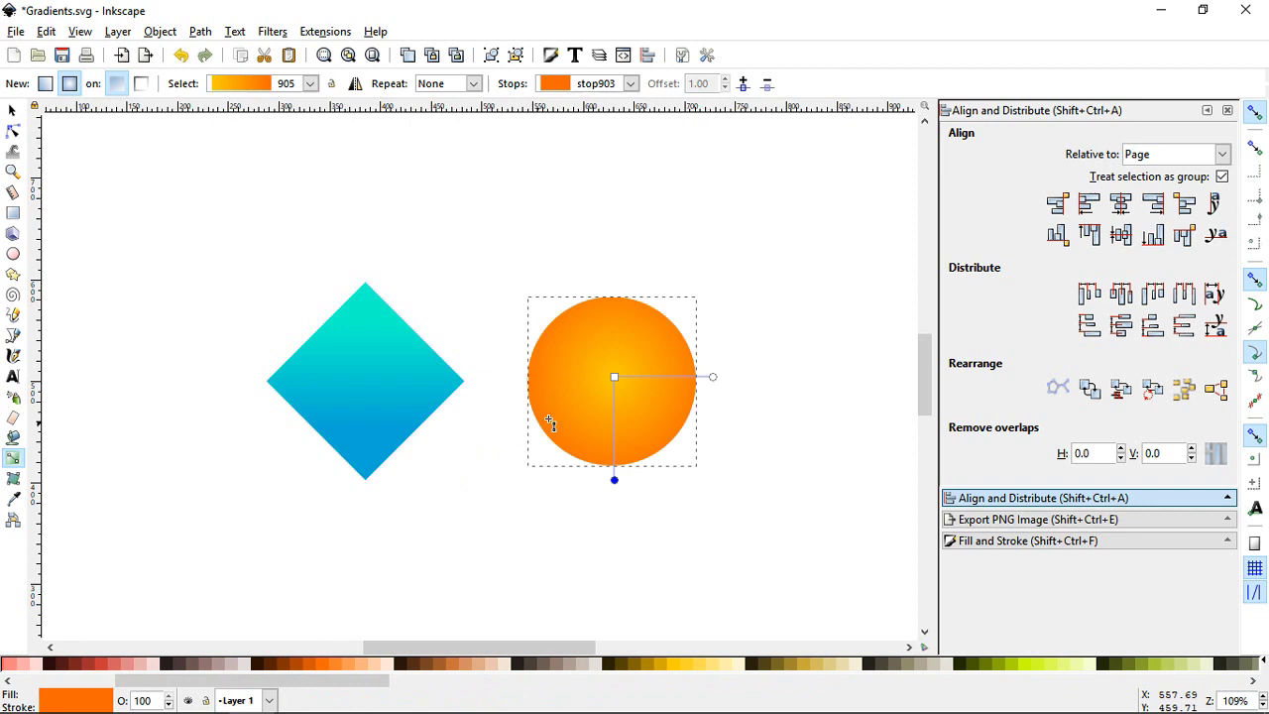
# - Nudge the circle's gradient centre slightly lower and check its radius handles
pyautogui.moveTo(615, 377); pyautogui.dragTo(613, 381)
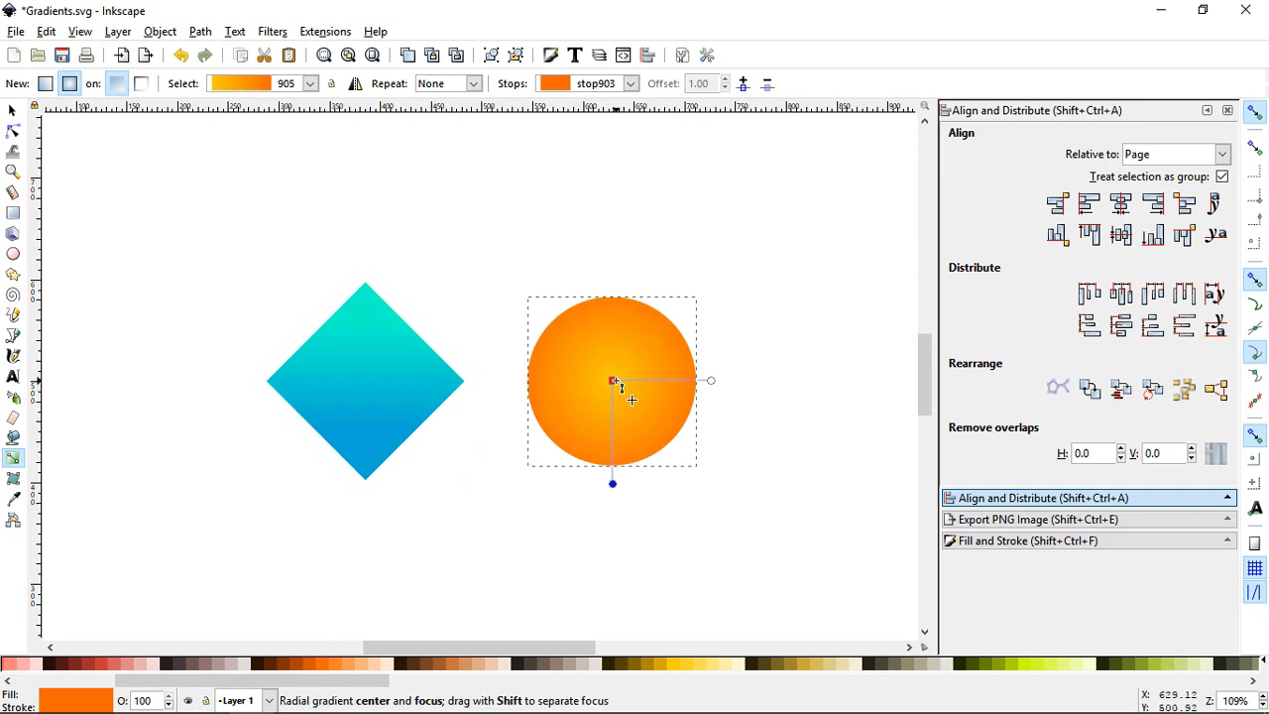
pyautogui.click(711, 383)
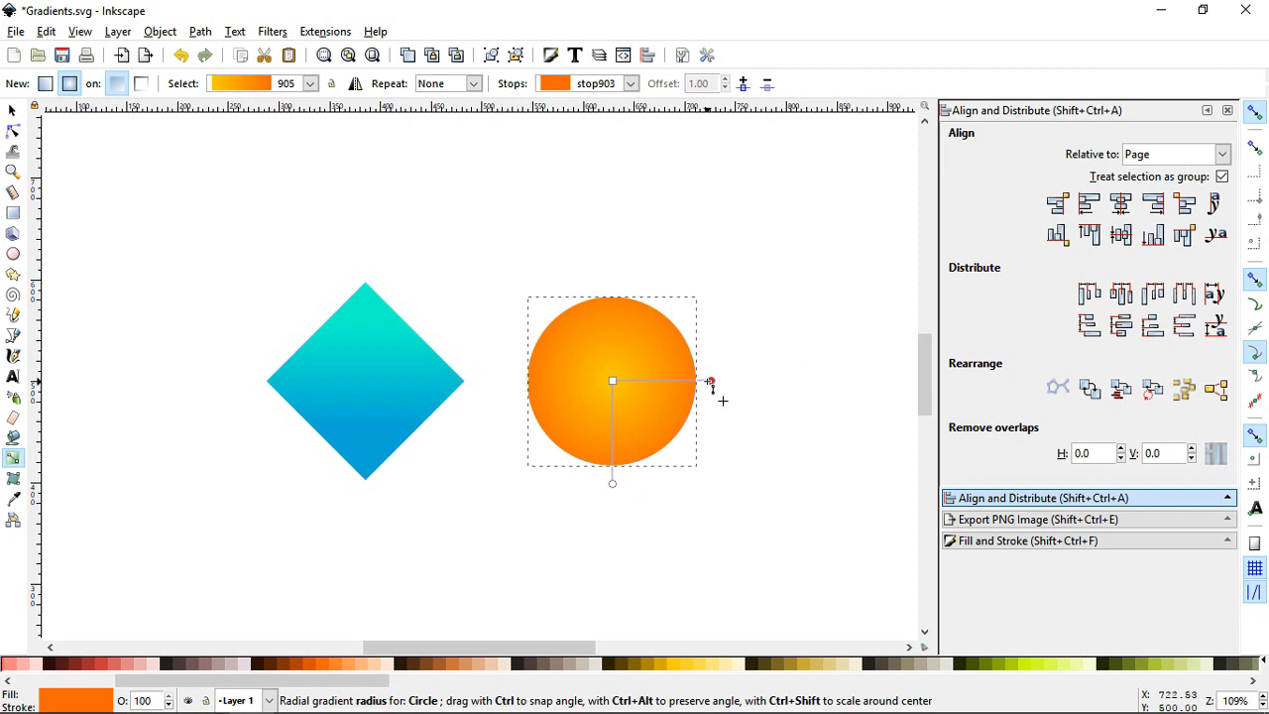
pyautogui.click(613, 485)
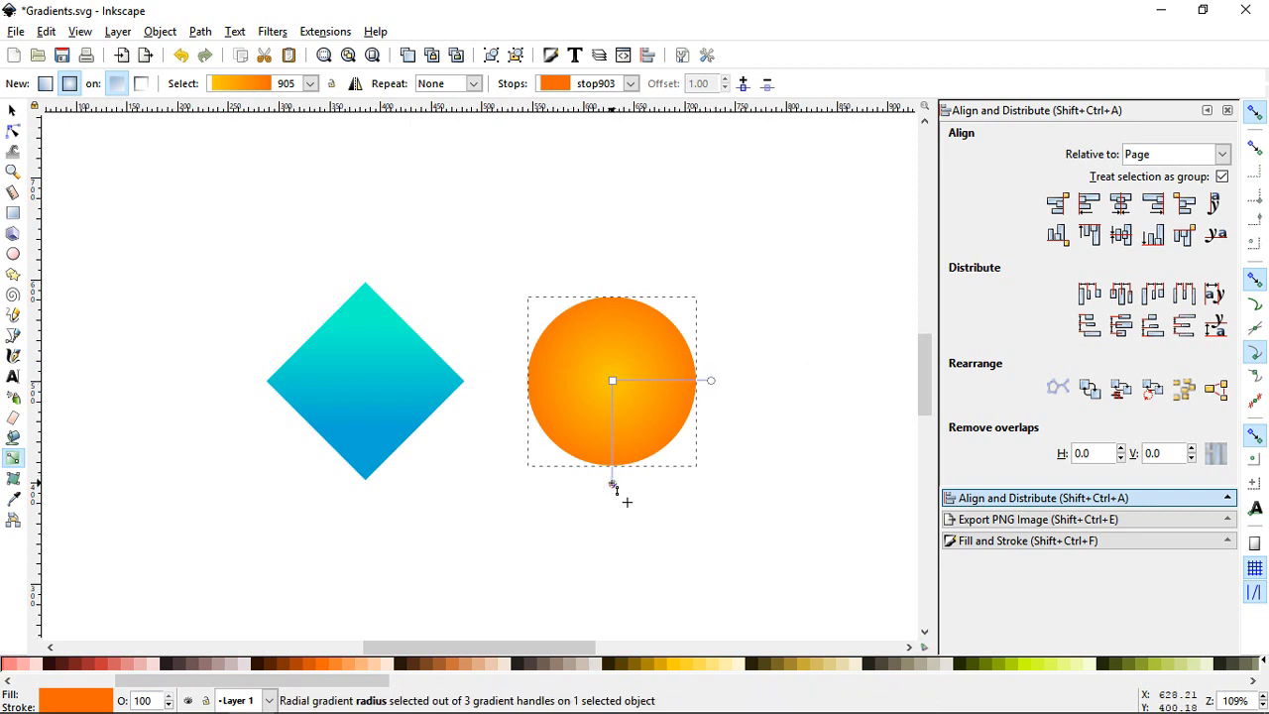
pyautogui.click(823, 323)
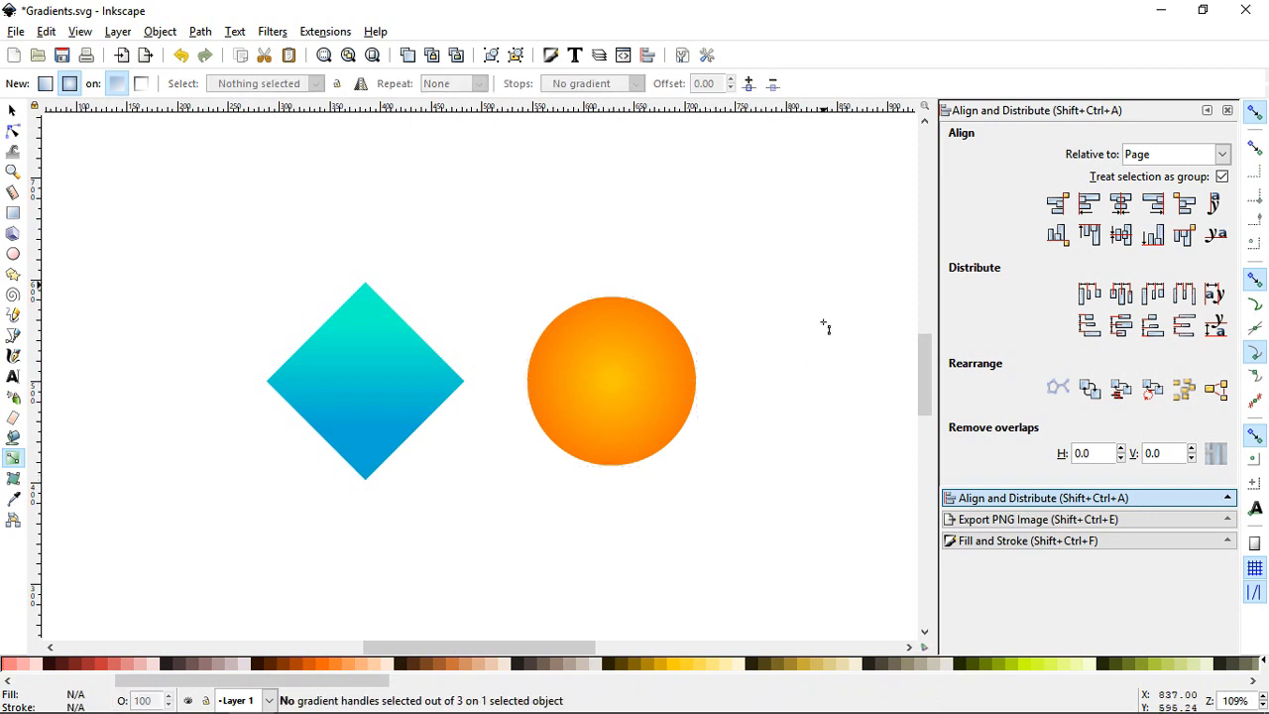
pyautogui.click(355, 369)
pyautogui.click(578, 359)
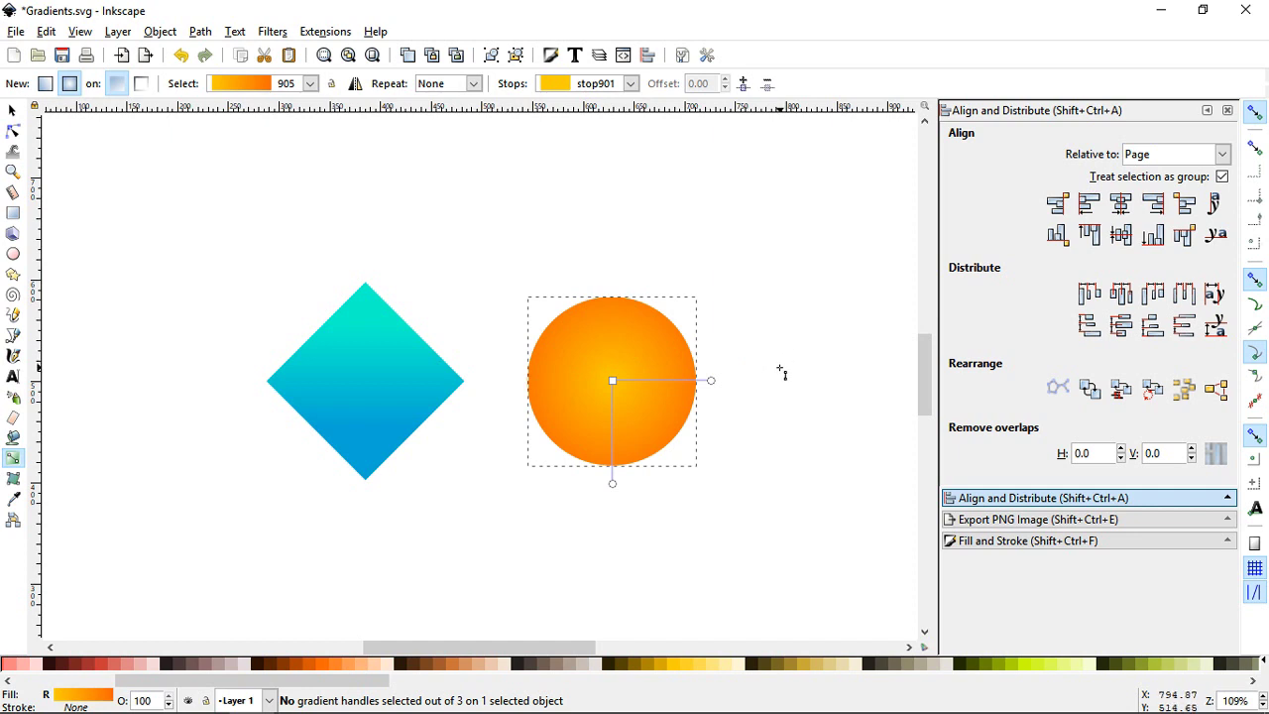
# - Select the diamond's gradient stops, then insert and remove a trial middle stop
pyautogui.click(400, 382)
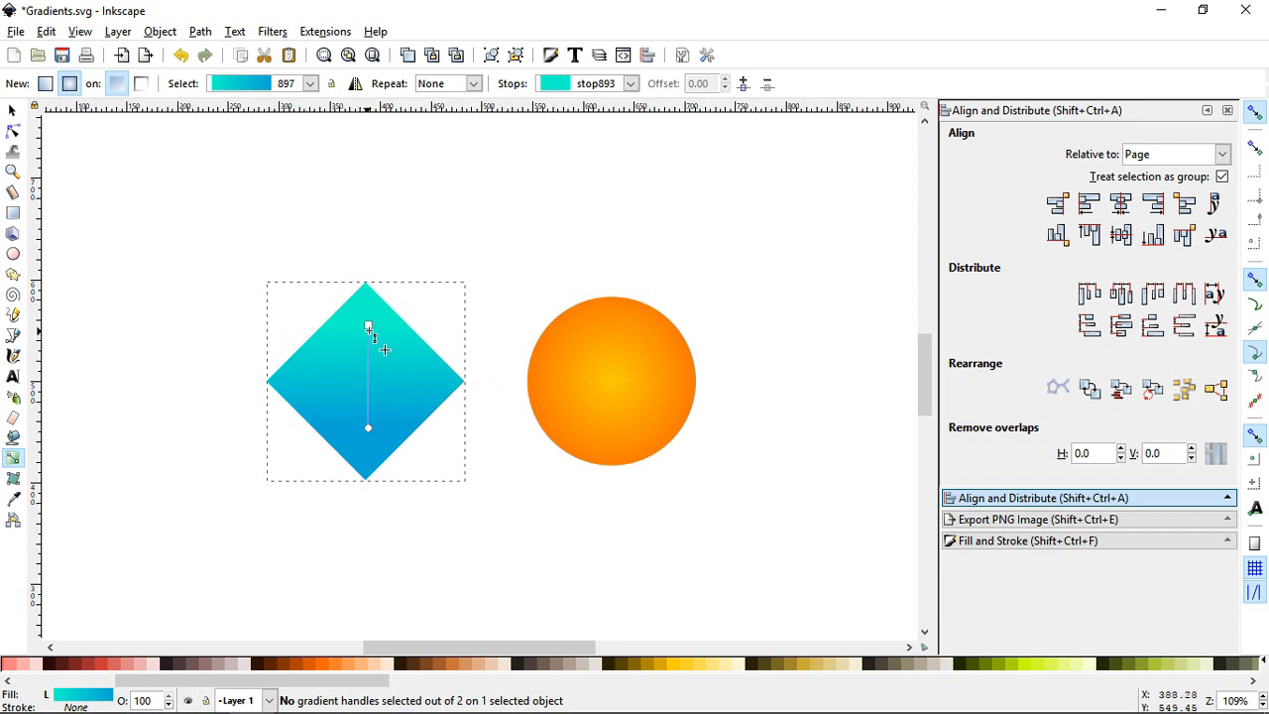
pyautogui.click(368, 325)
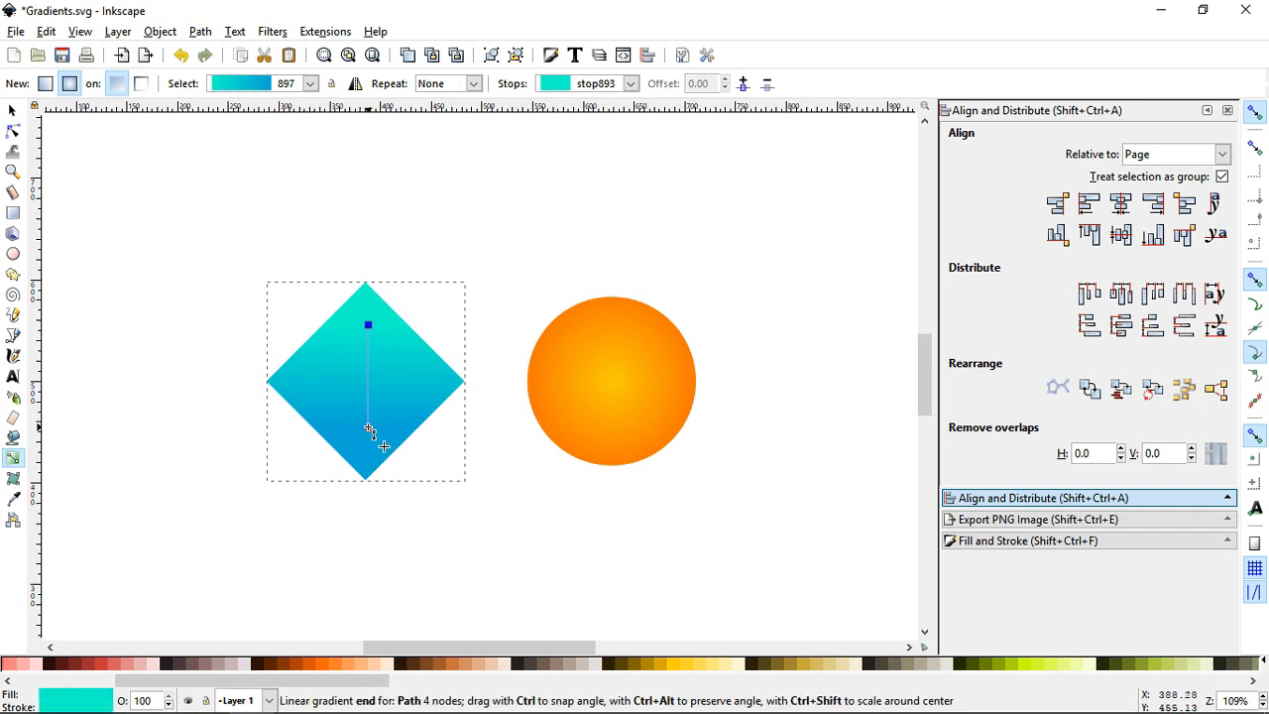
pyautogui.click(368, 428)
pyautogui.click(368, 325)
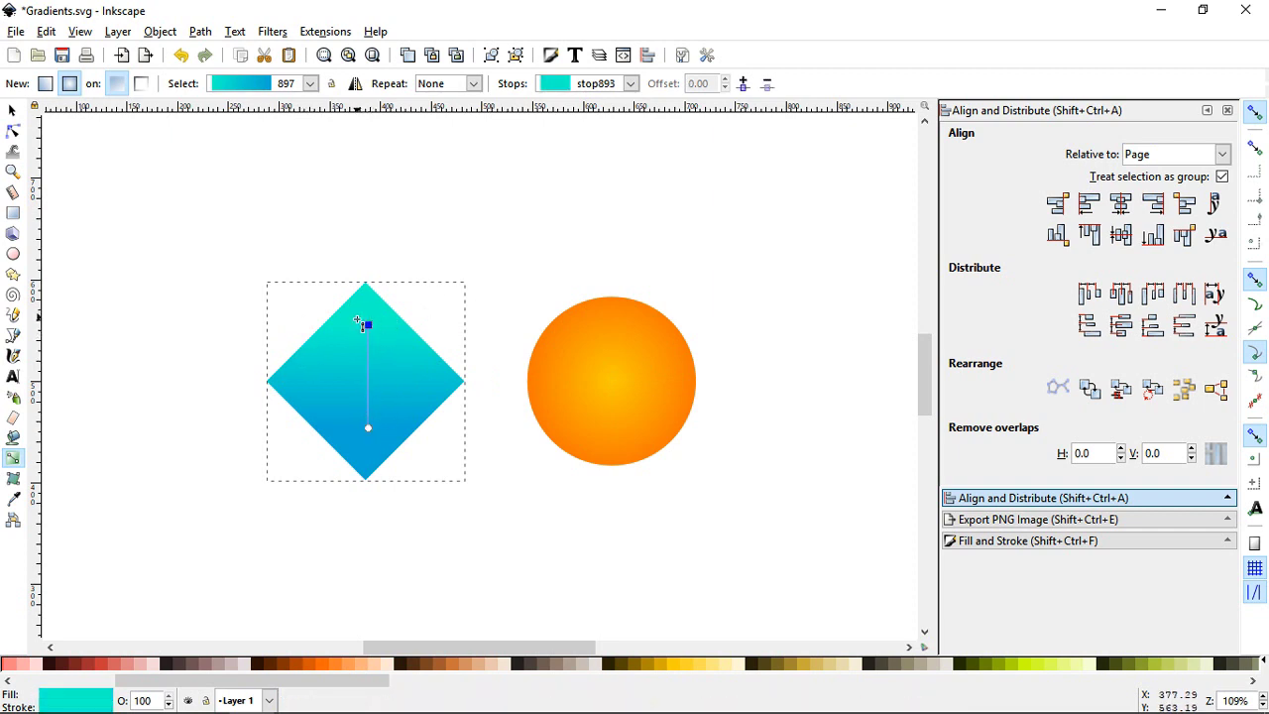
pyautogui.click(743, 86)
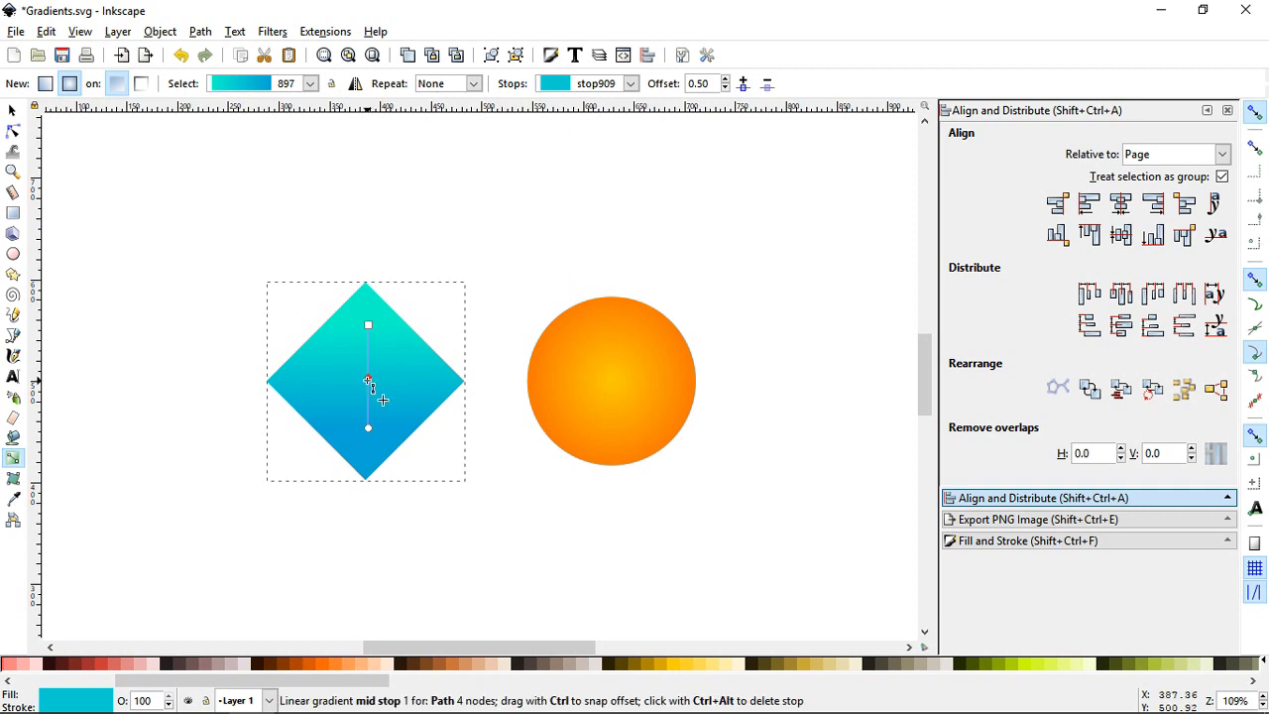
pyautogui.click(768, 85)
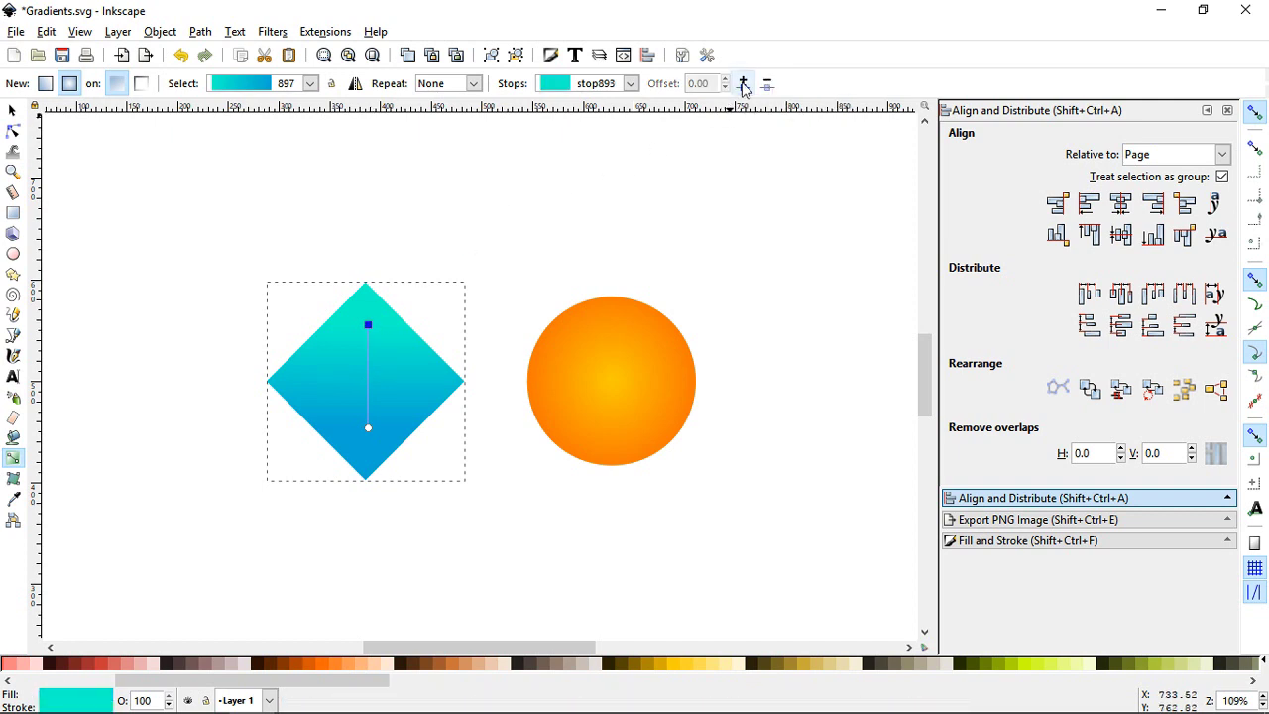
# - Add a light cyan middle stop at offset 0.50 to the diamond's gradient
pyautogui.click(744, 84)
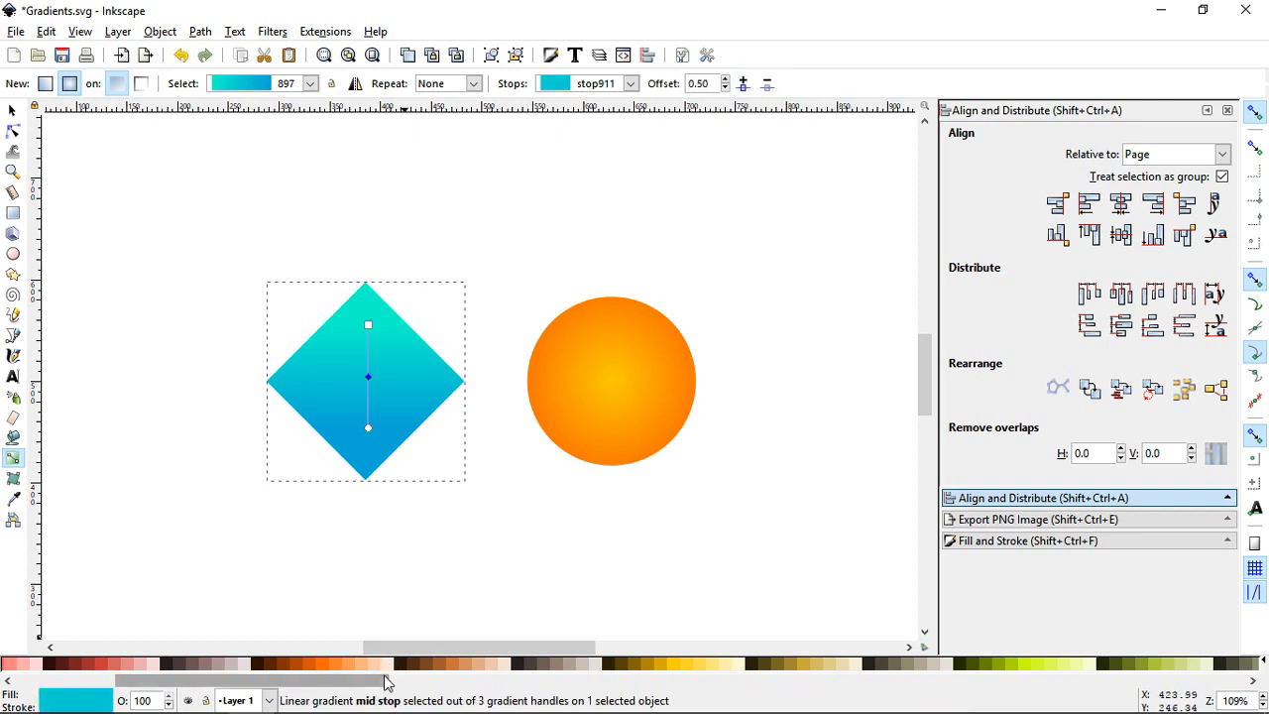
pyautogui.moveTo(387, 680); pyautogui.dragTo(764, 682)
pyautogui.click(743, 665)
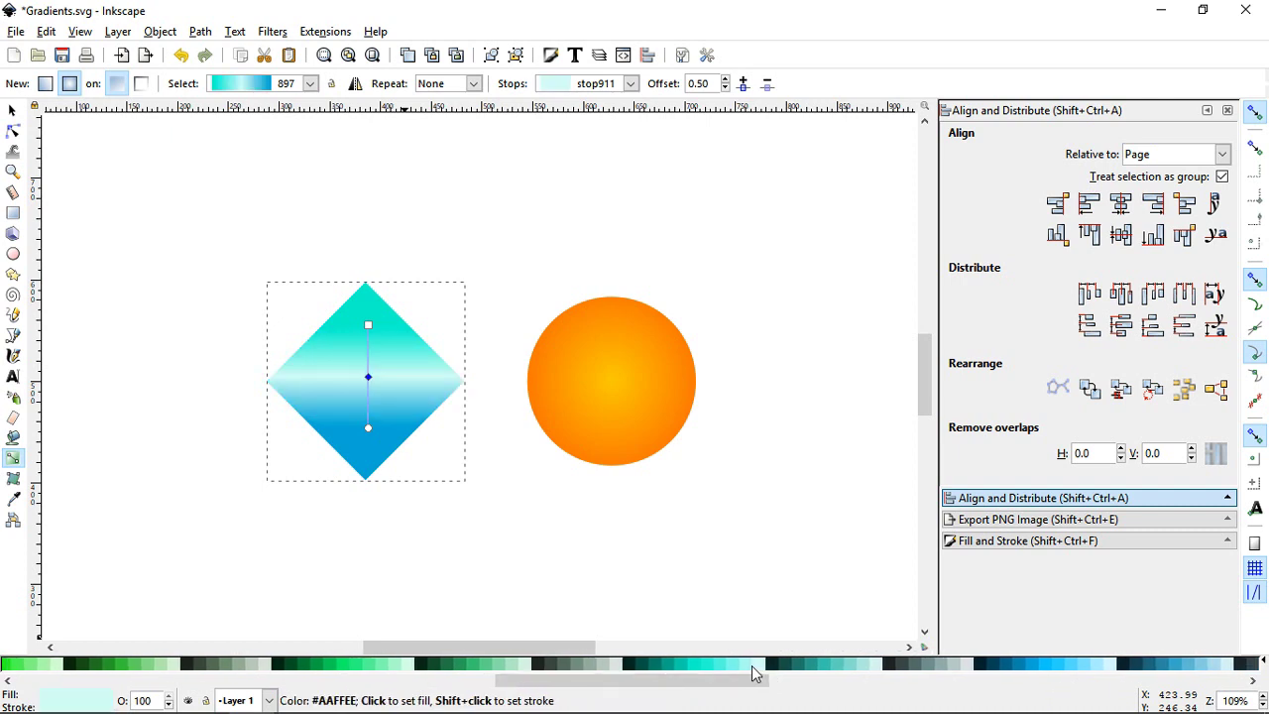
pyautogui.click(748, 664)
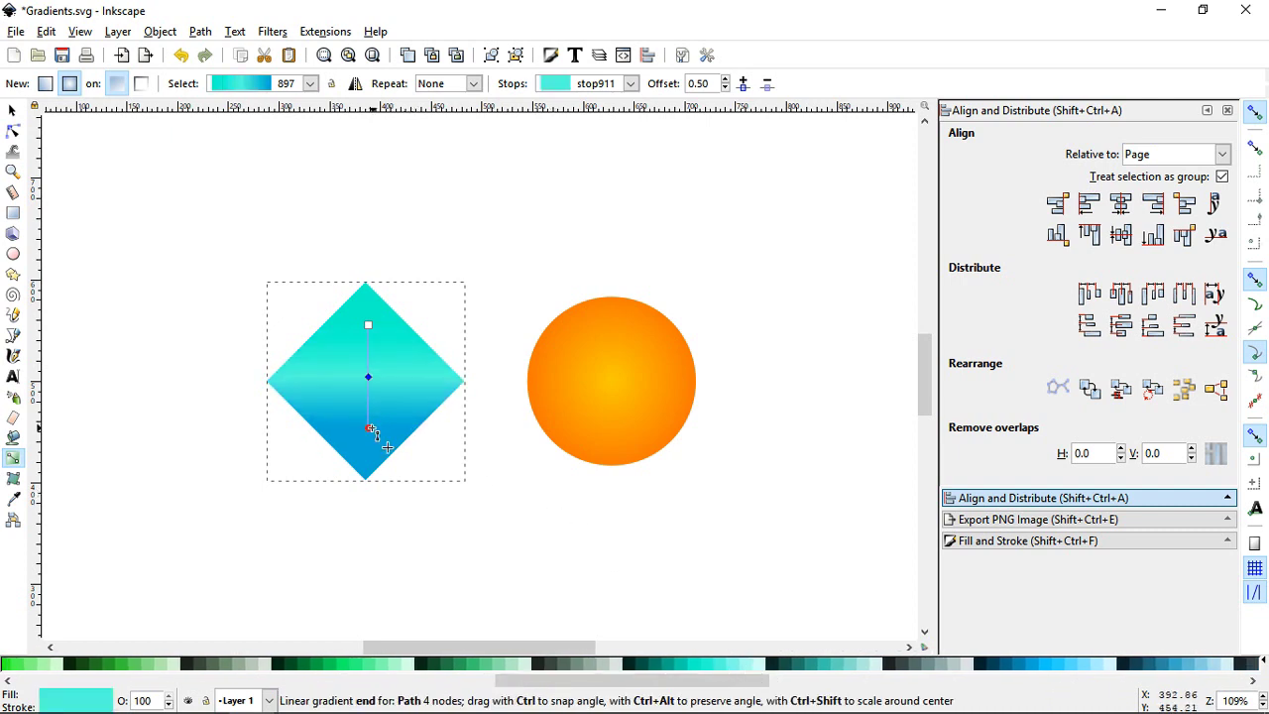
pyautogui.moveTo(367, 428)
pyautogui.mouseDown()
pyautogui.moveTo(368, 453)
pyautogui.moveTo(368, 429)
pyautogui.mouseUp()
pyautogui.click(645, 389)
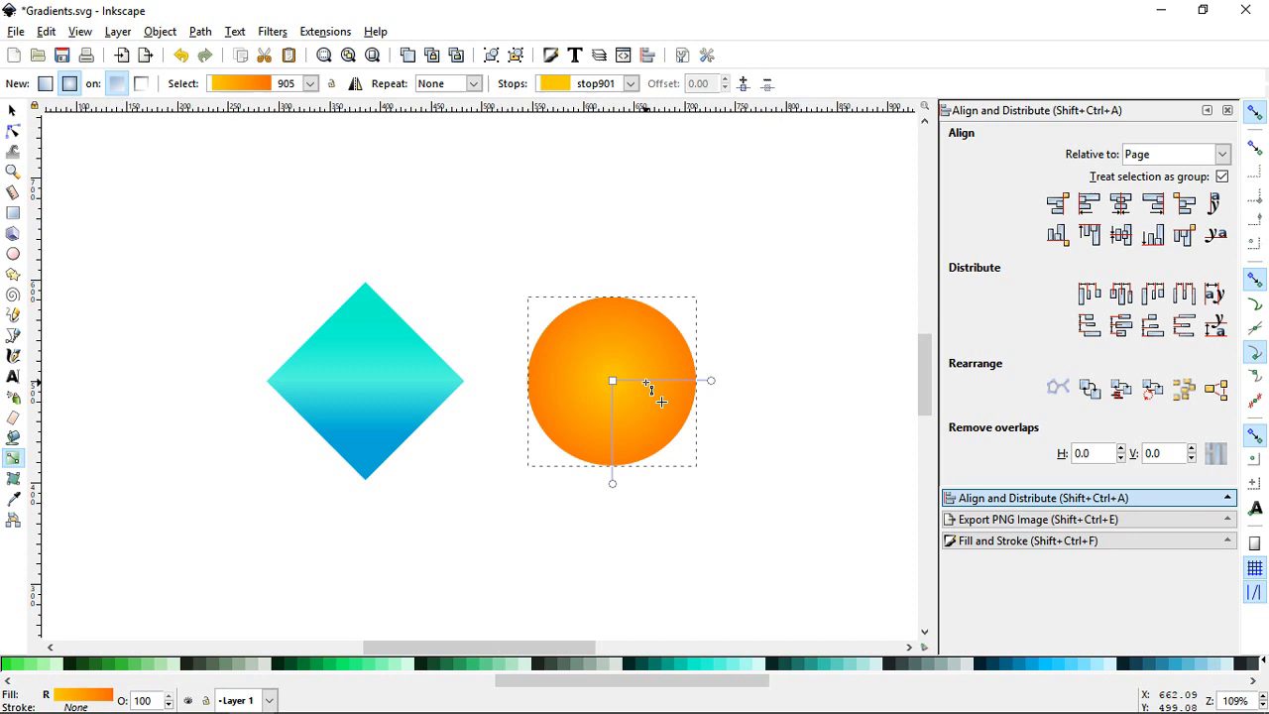
# - Insert a mid stop in the circle's gradient, slide it out to 0.59, and colour it #FF7F2A
pyautogui.click(614, 381)
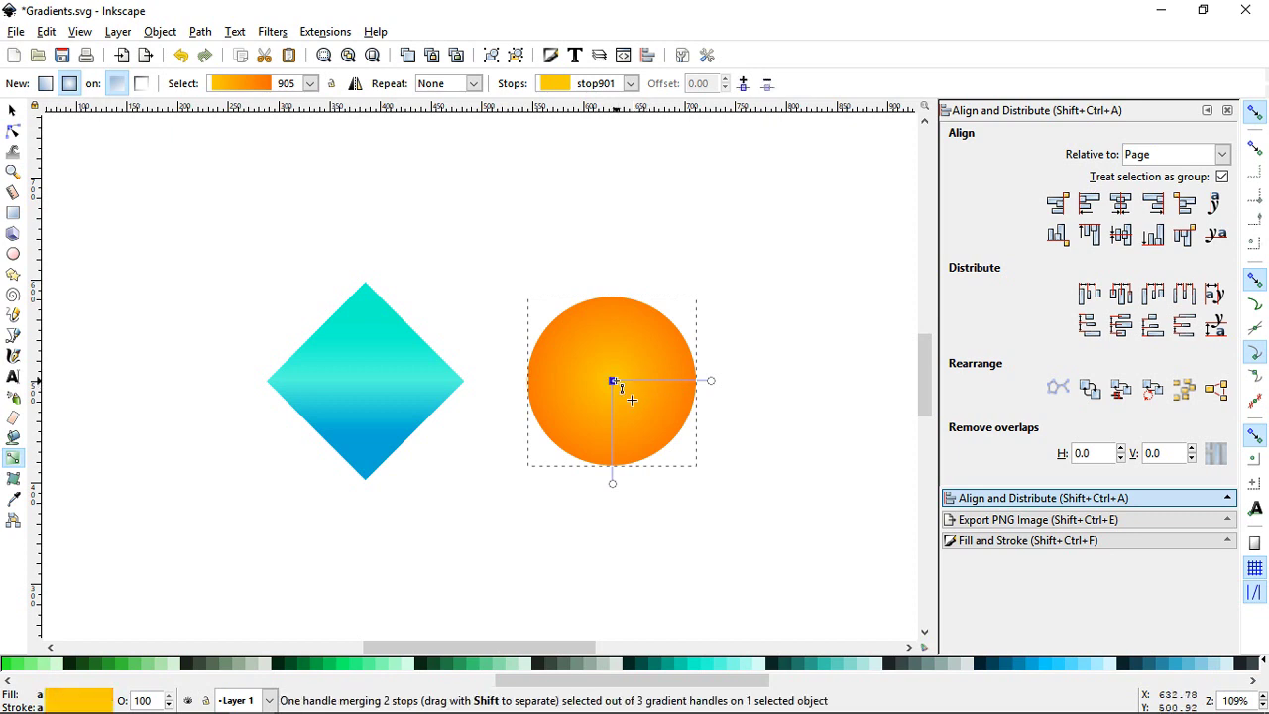
pyautogui.click(744, 84)
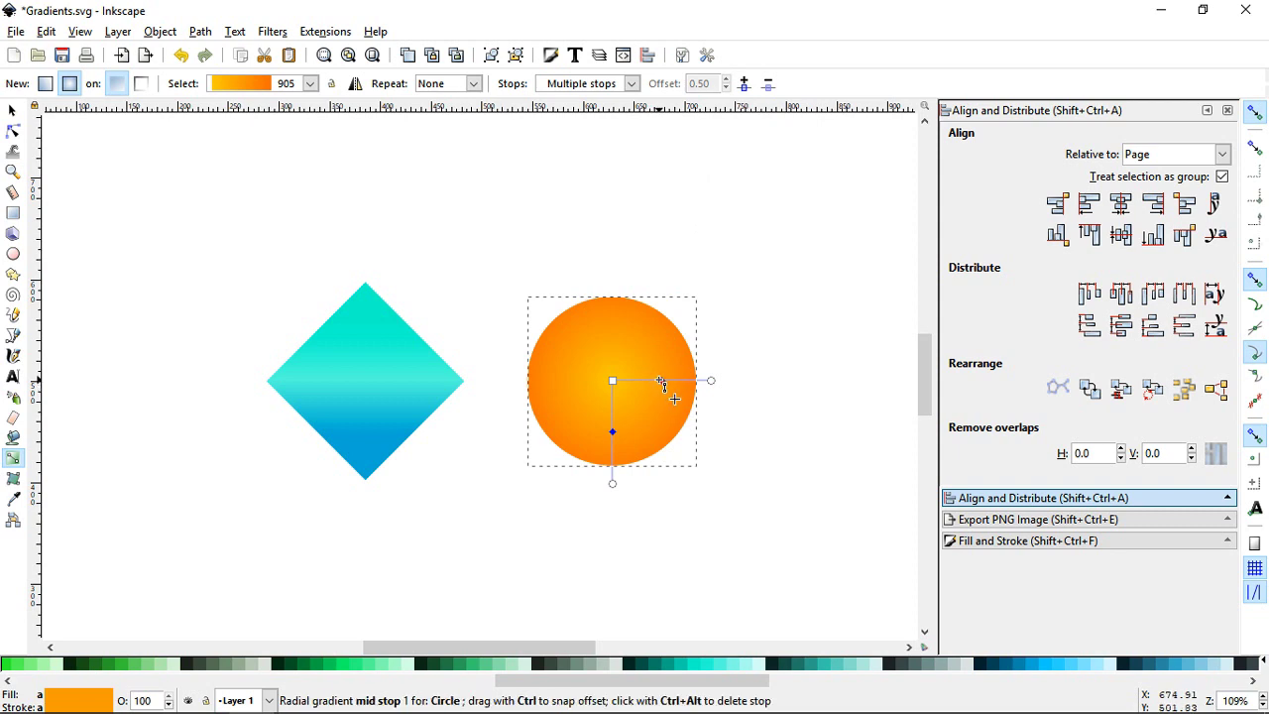
pyautogui.moveTo(661, 384)
pyautogui.mouseDown()
pyautogui.moveTo(686, 385)
pyautogui.moveTo(657, 381)
pyautogui.moveTo(680, 388)
pyautogui.moveTo(670, 383)
pyautogui.mouseUp()
pyautogui.moveTo(550, 681); pyautogui.dragTo(201, 683)
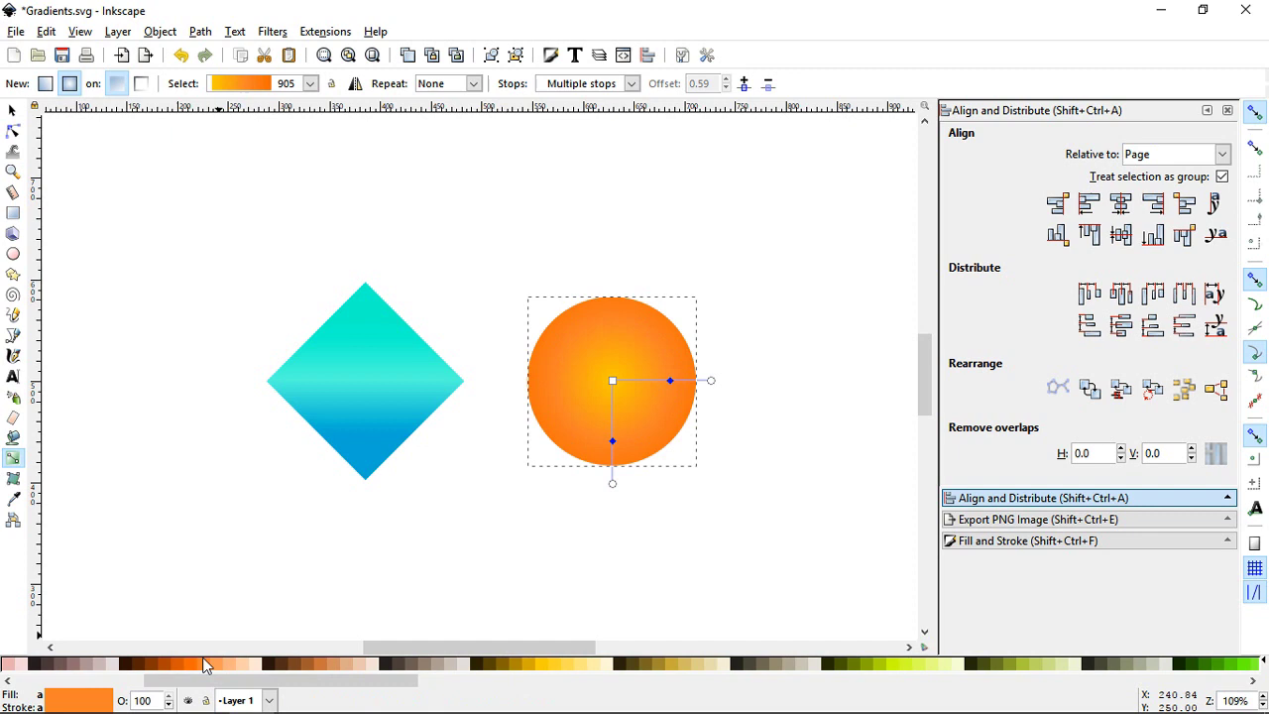
pyautogui.click(181, 670)
pyautogui.click(198, 671)
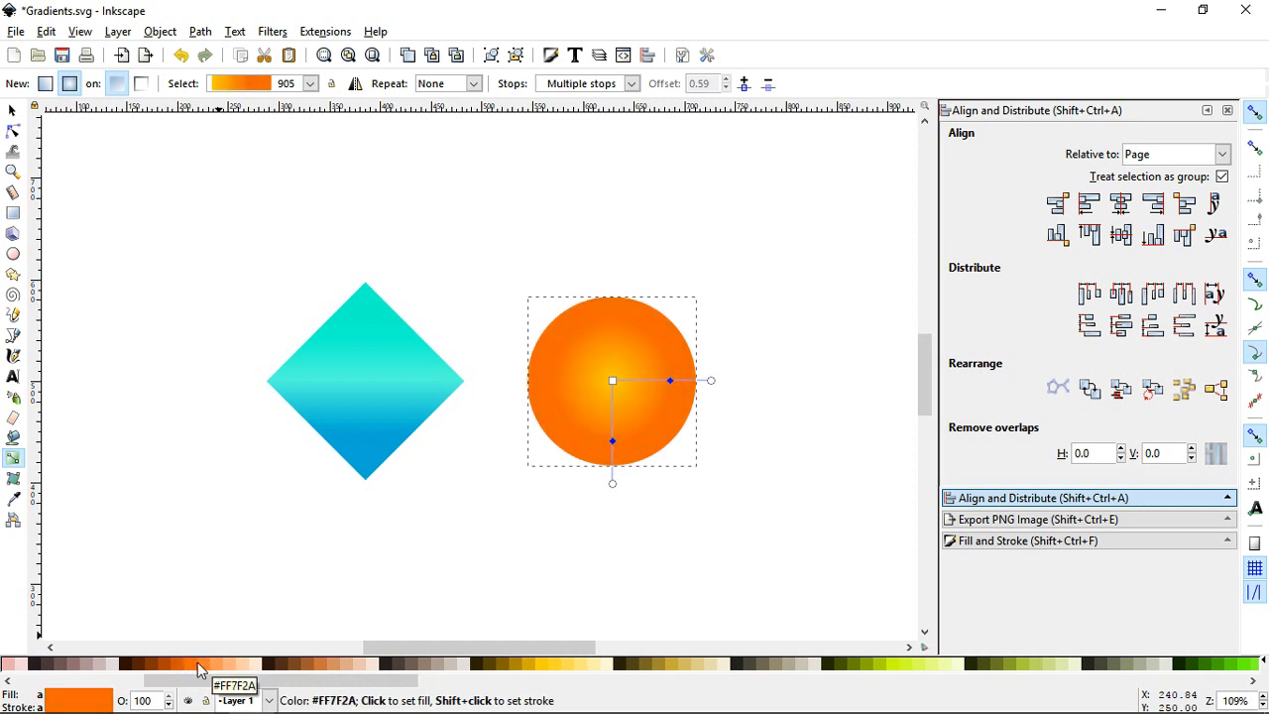
pyautogui.click(823, 388)
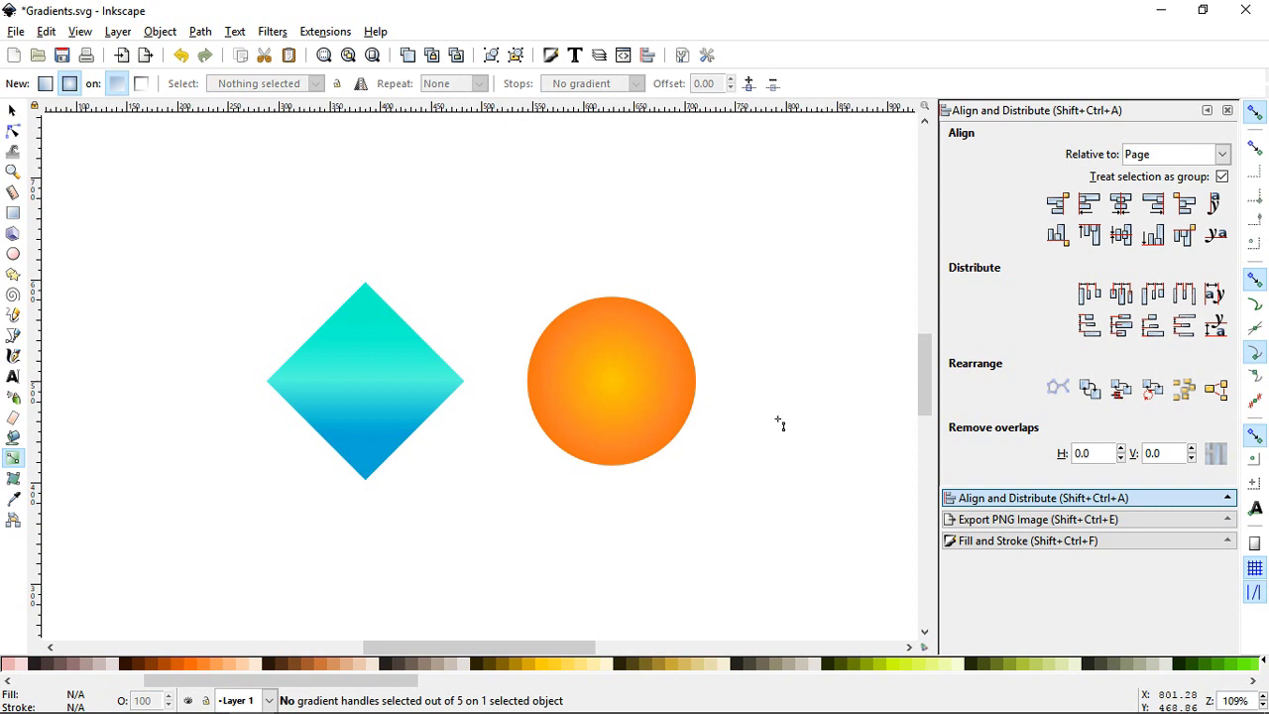
# - Scroll the palette and select the diamond to show its linear gradient handles
pyautogui.moveTo(386, 680)
pyautogui.mouseDown()
pyautogui.moveTo(1160, 684)
pyautogui.moveTo(377, 678)
pyautogui.mouseUp()
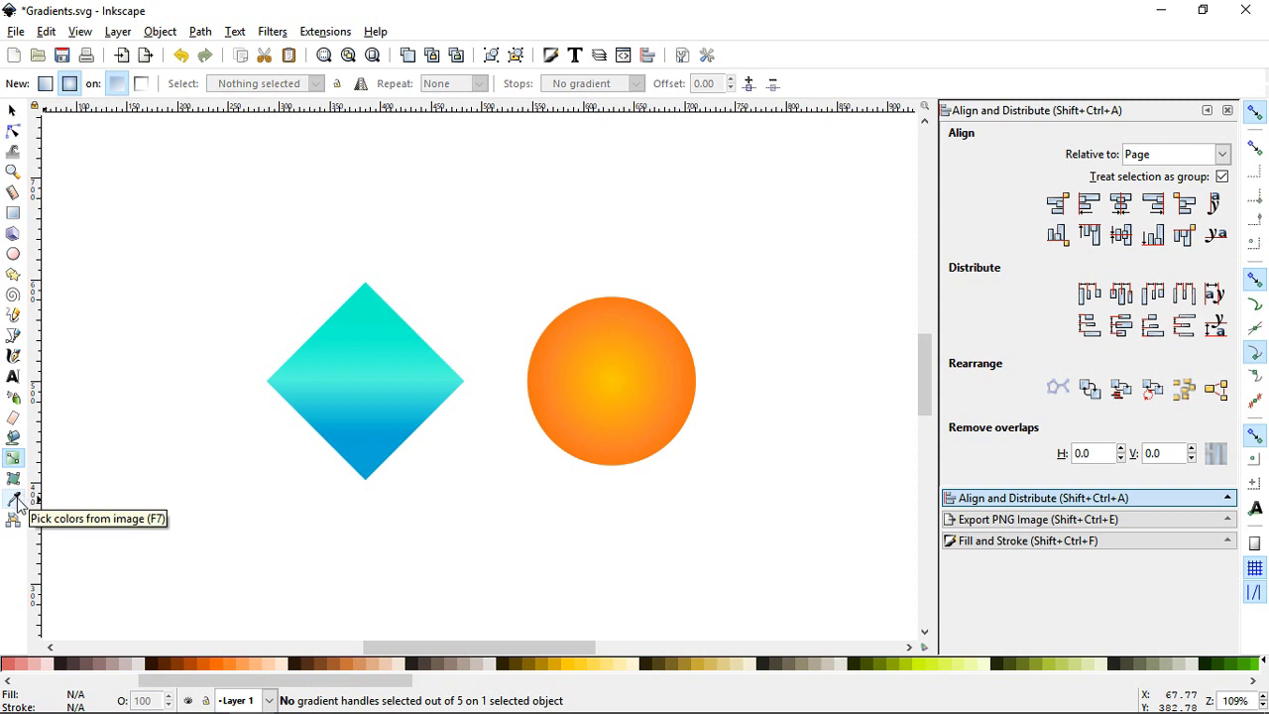
pyautogui.click(380, 368)
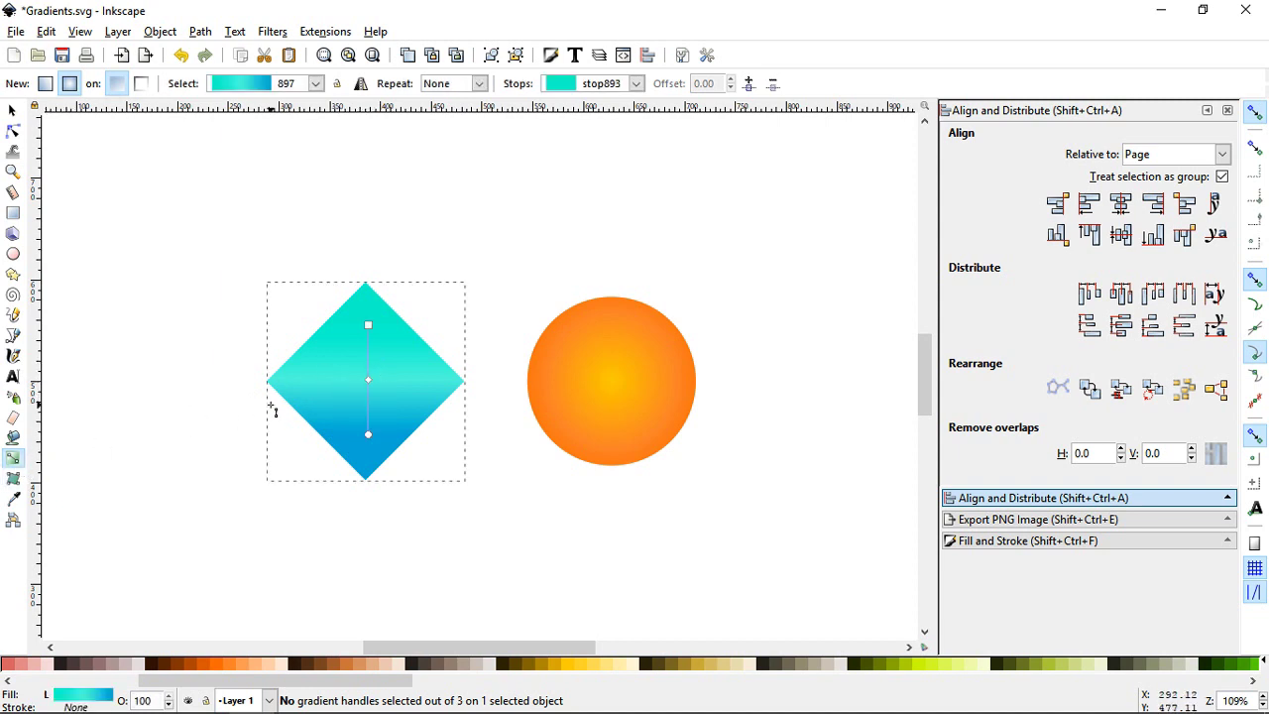
# - Use the Dropper to copy the circle's orange onto the diamond's top, middle and bottom stops
pyautogui.click(13, 498)
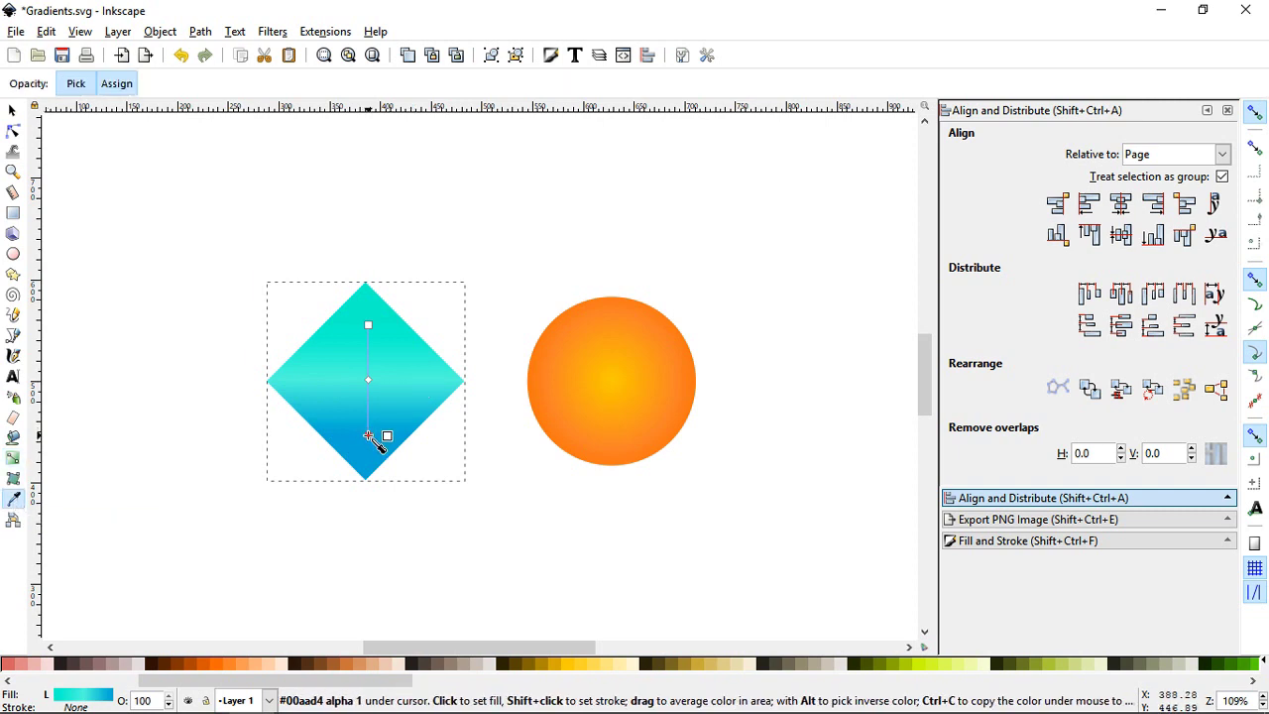
pyautogui.click(369, 437)
pyautogui.click(369, 326)
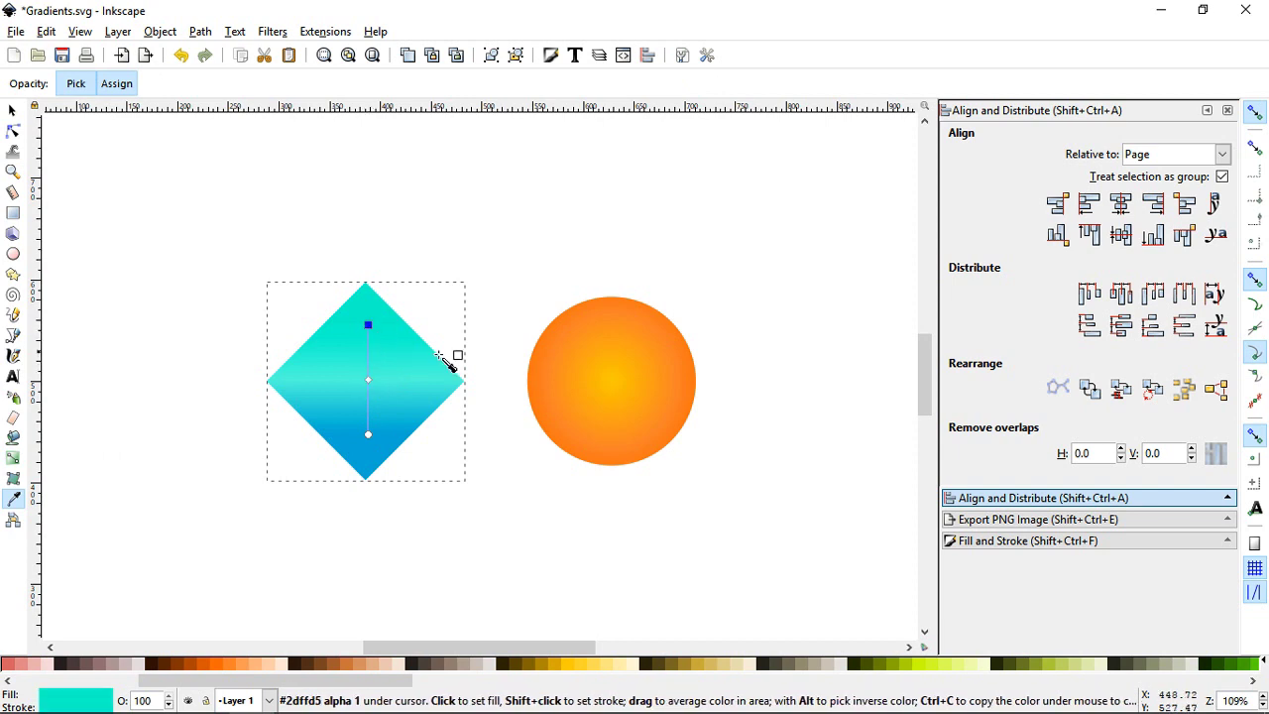
pyautogui.click(602, 328)
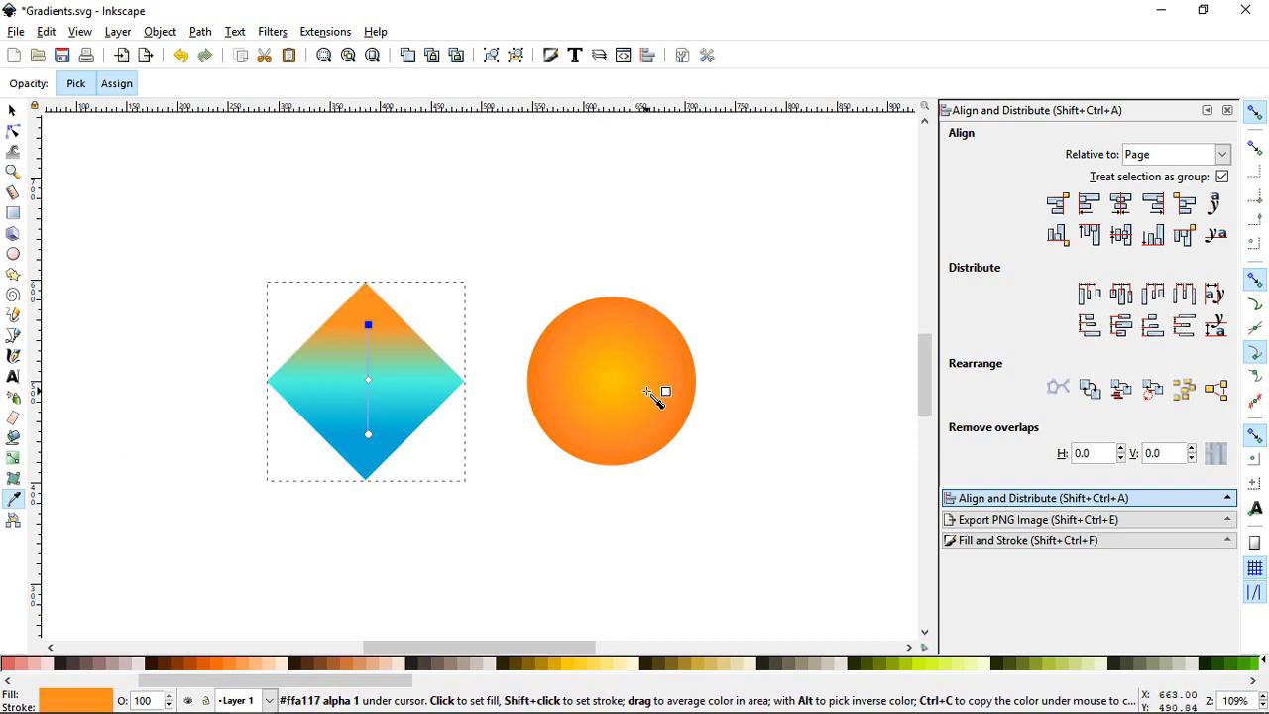
pyautogui.click(369, 382)
pyautogui.click(598, 389)
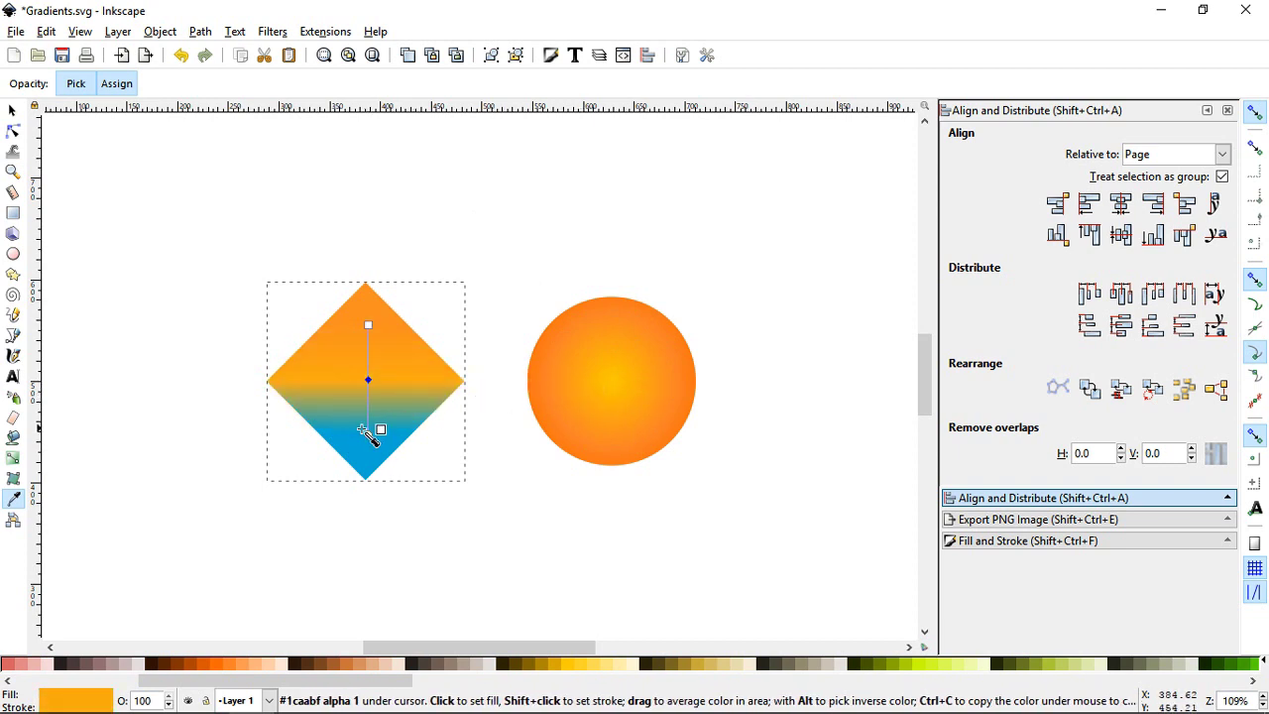
pyautogui.click(369, 435)
pyautogui.click(573, 398)
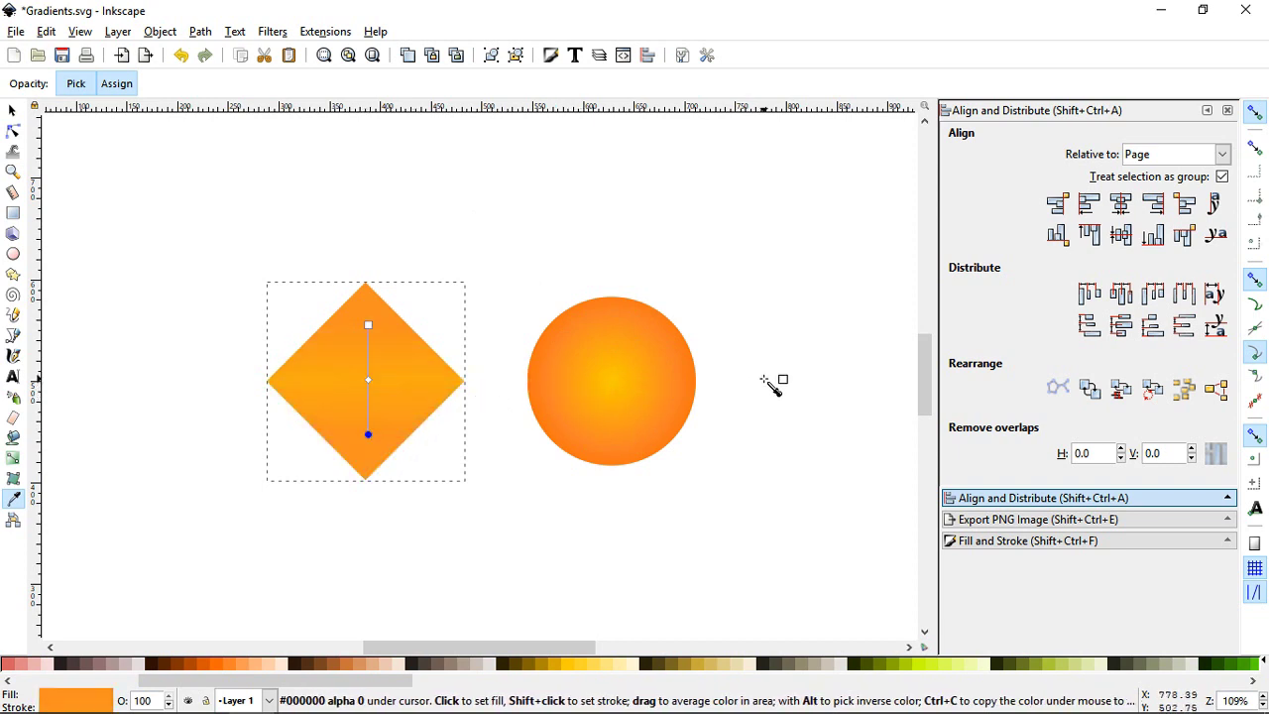
pyautogui.click(13, 457)
pyautogui.click(630, 391)
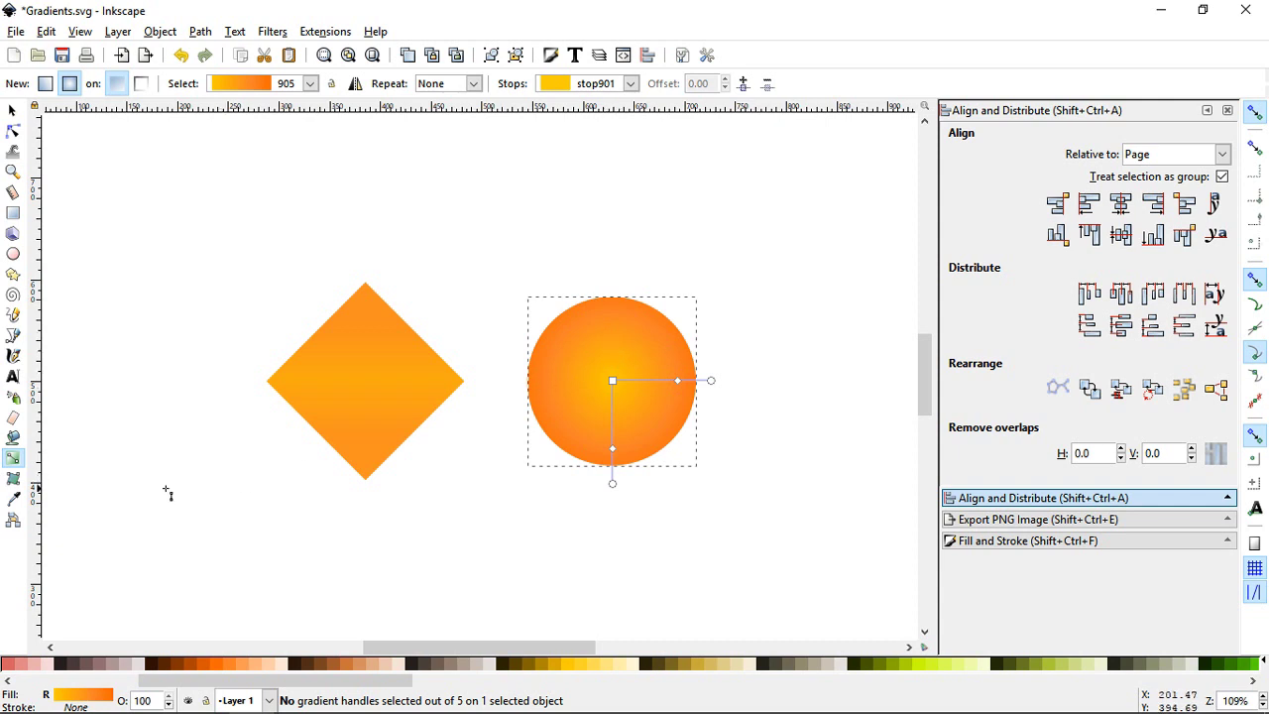
pyautogui.click(13, 499)
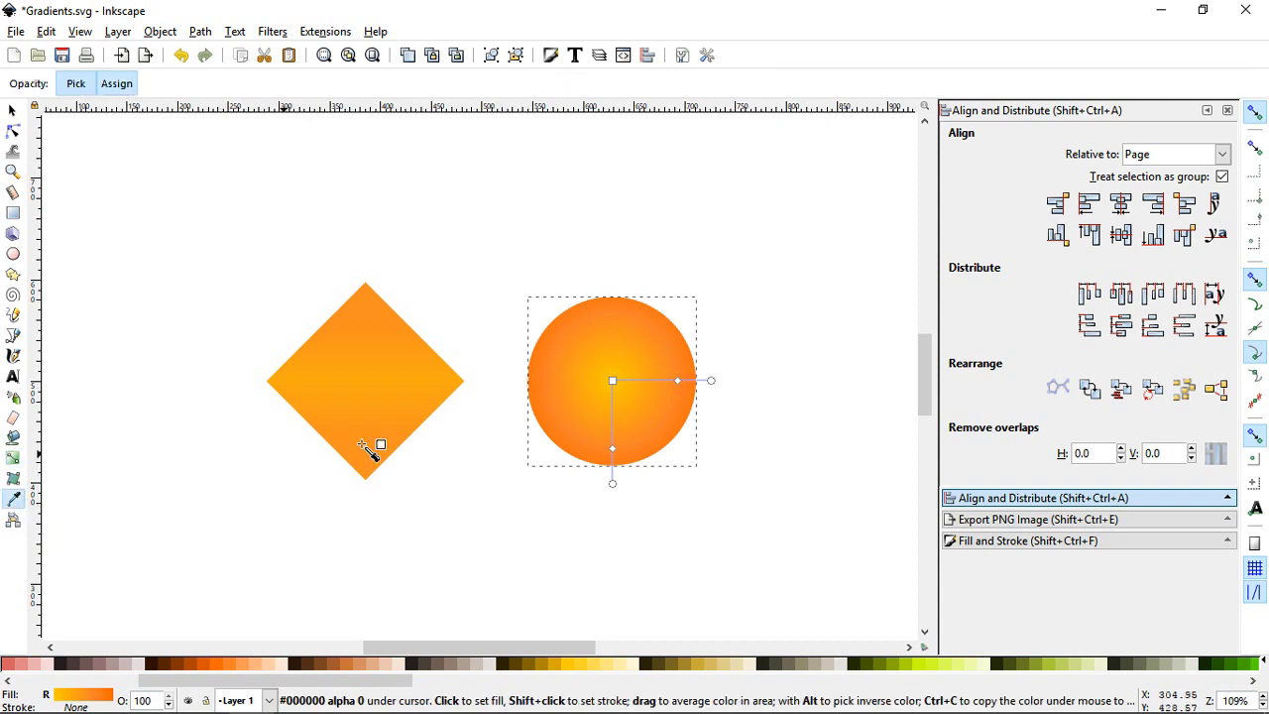
pyautogui.click(682, 382)
pyautogui.click(688, 208)
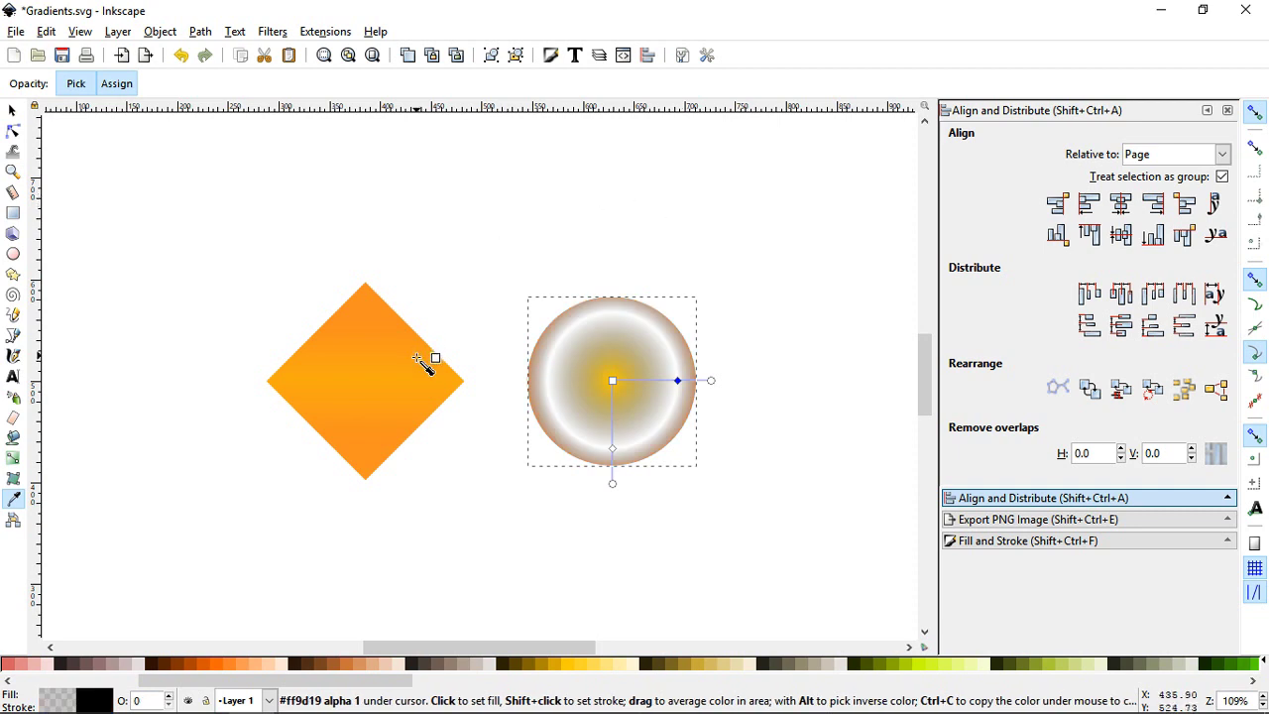
pyautogui.click(433, 359)
pyautogui.click(611, 379)
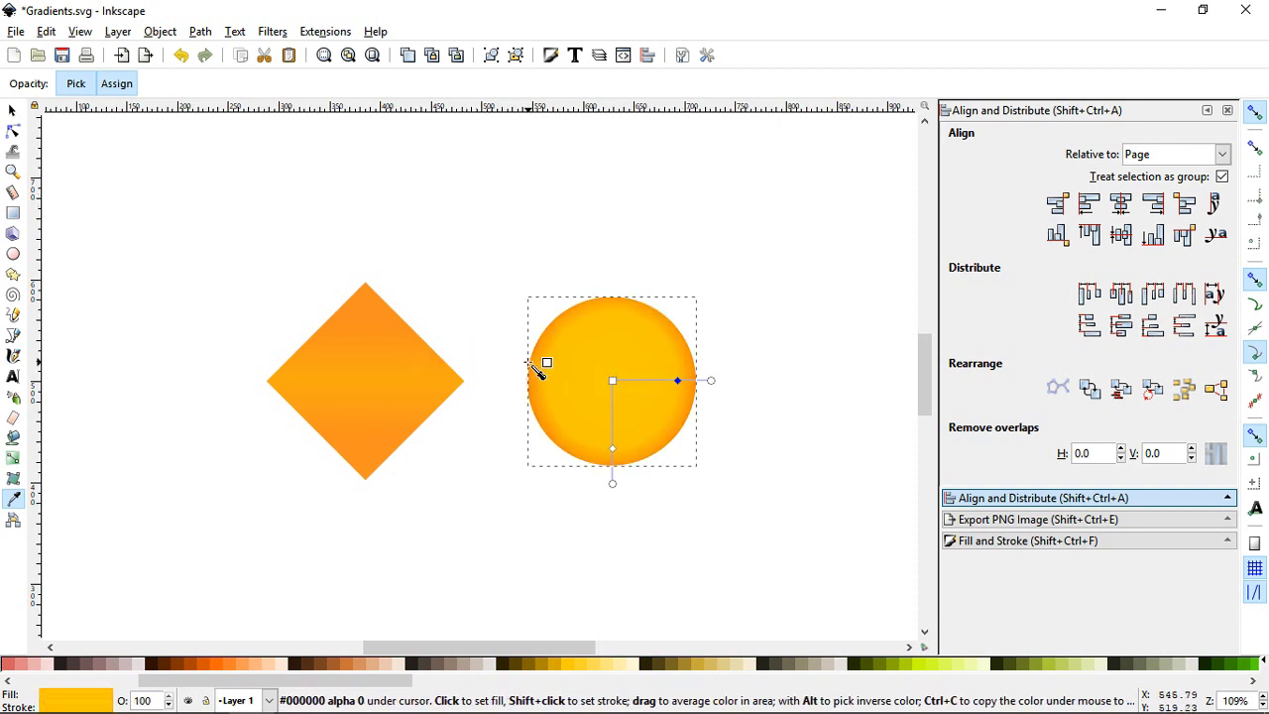
pyautogui.hotkey('ctrl', 'z')
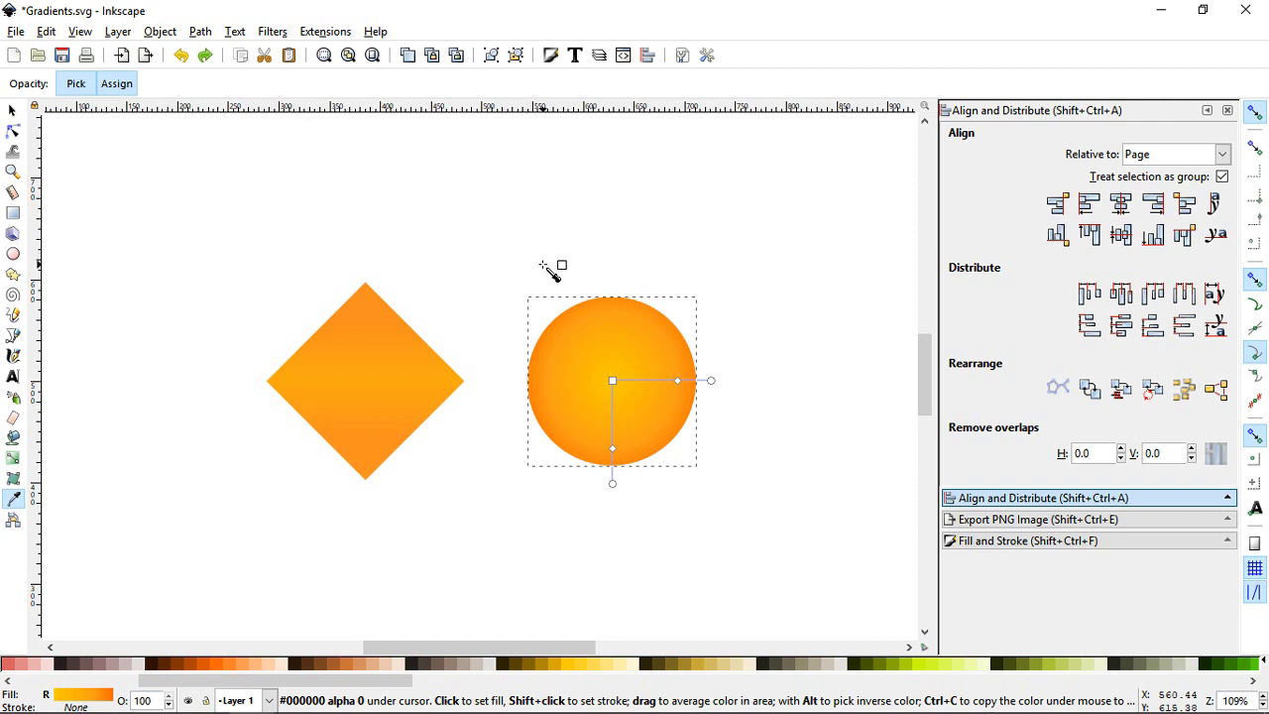
# - In Fill and Stroke, shift the circle's centre stop hue to bright blue (006cffff)
pyautogui.click(551, 57)
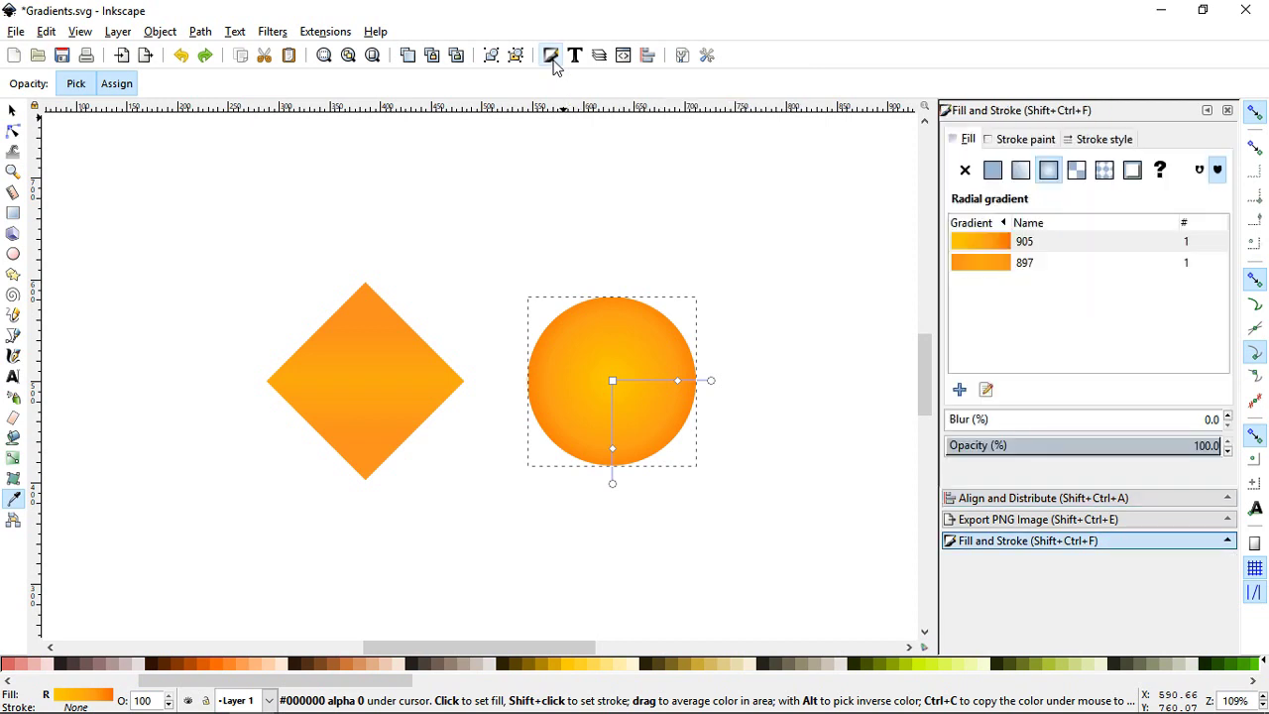
pyautogui.click(615, 385)
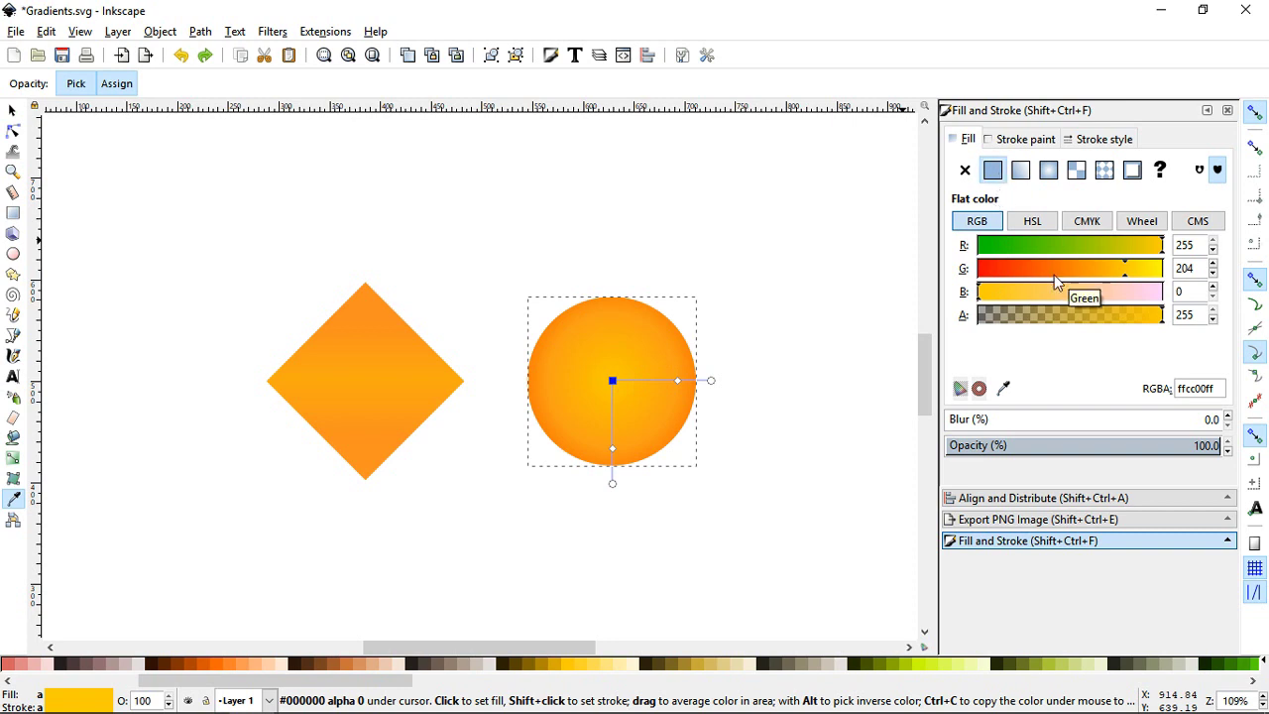
pyautogui.click(1033, 220)
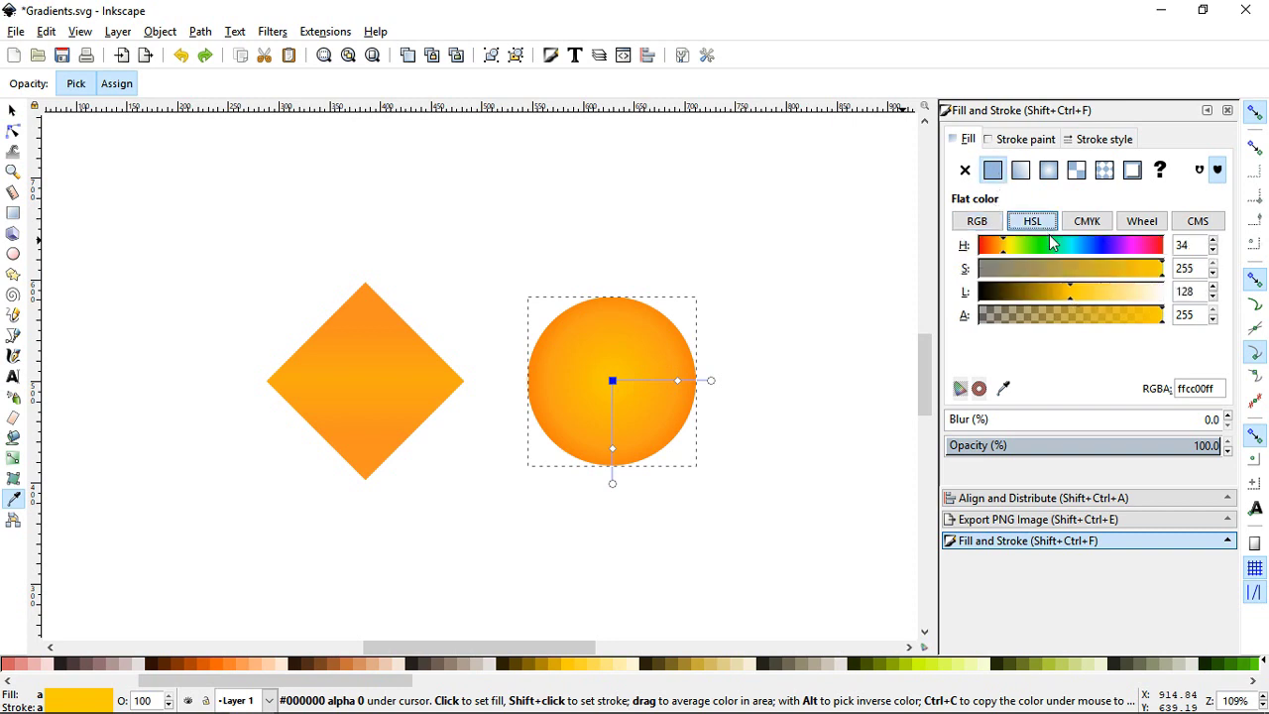
pyautogui.click(1041, 248)
pyautogui.moveTo(1043, 256); pyautogui.dragTo(1088, 257)
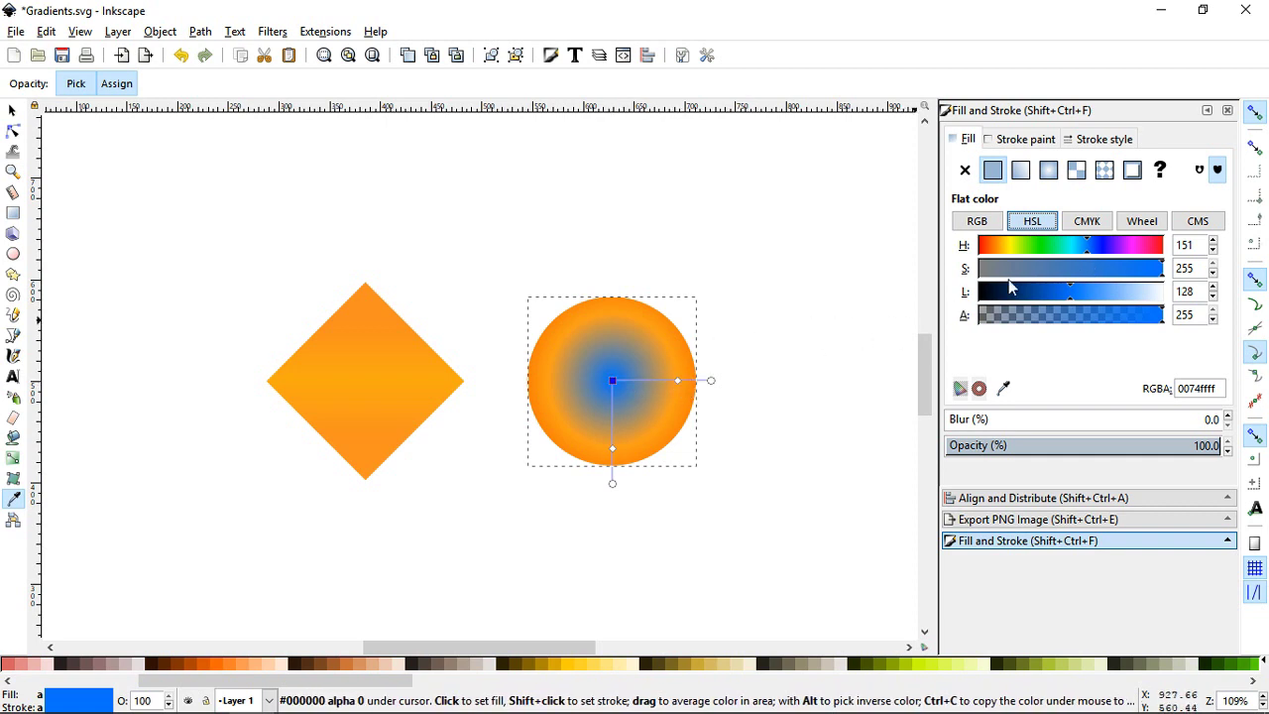
pyautogui.click(1080, 254)
pyautogui.click(1089, 254)
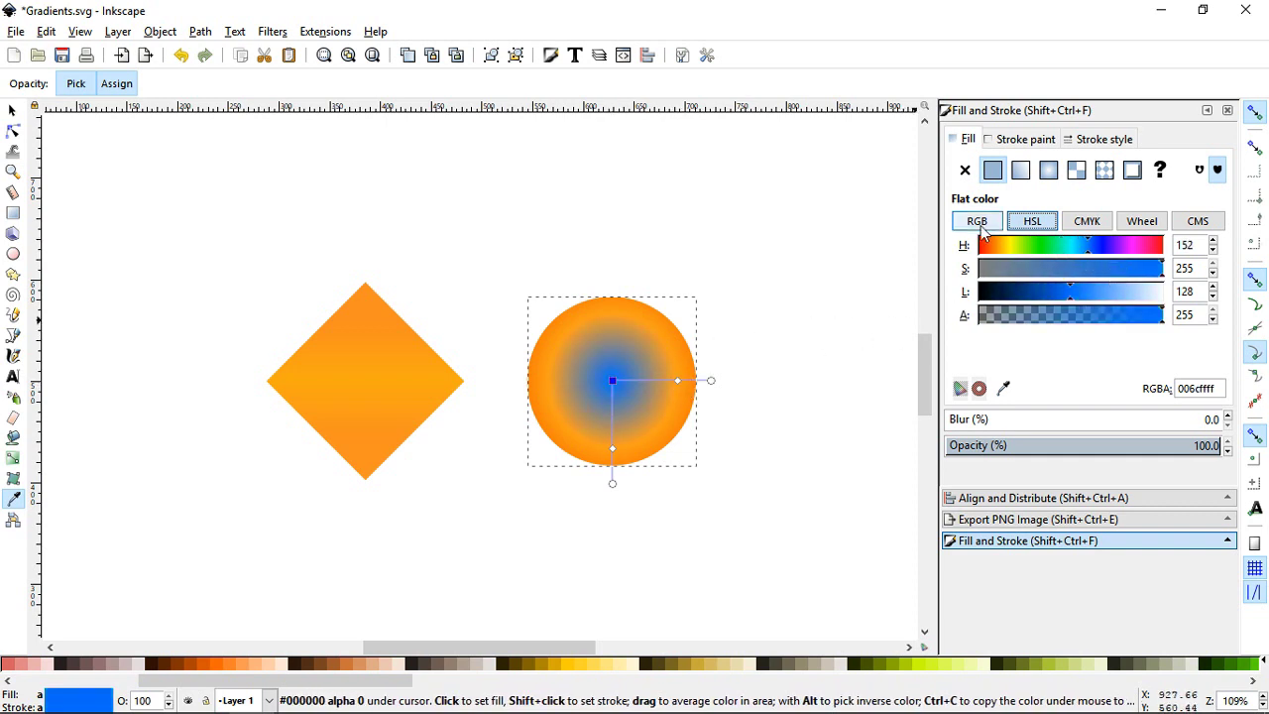
# - Cycle the colour editor through RGB, CMYK, Wheel and CMS modes, settling on HSL
pyautogui.click(976, 221)
pyautogui.click(1086, 228)
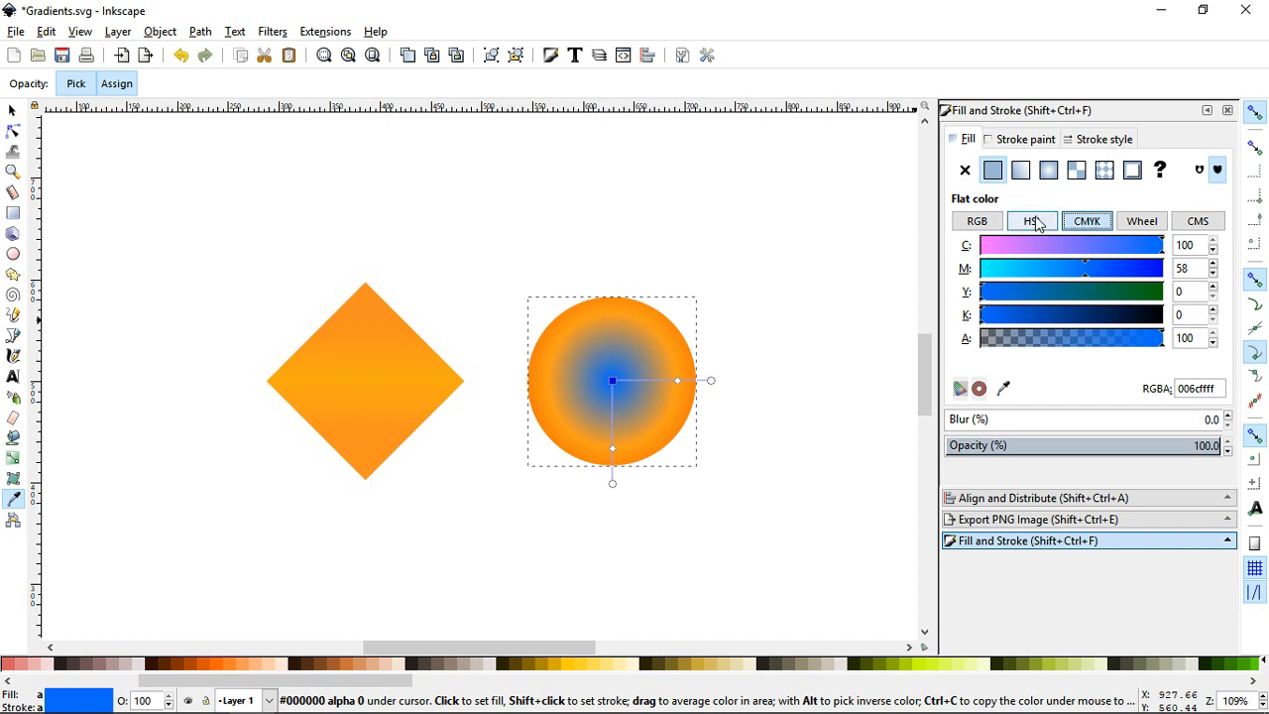
pyautogui.click(1139, 223)
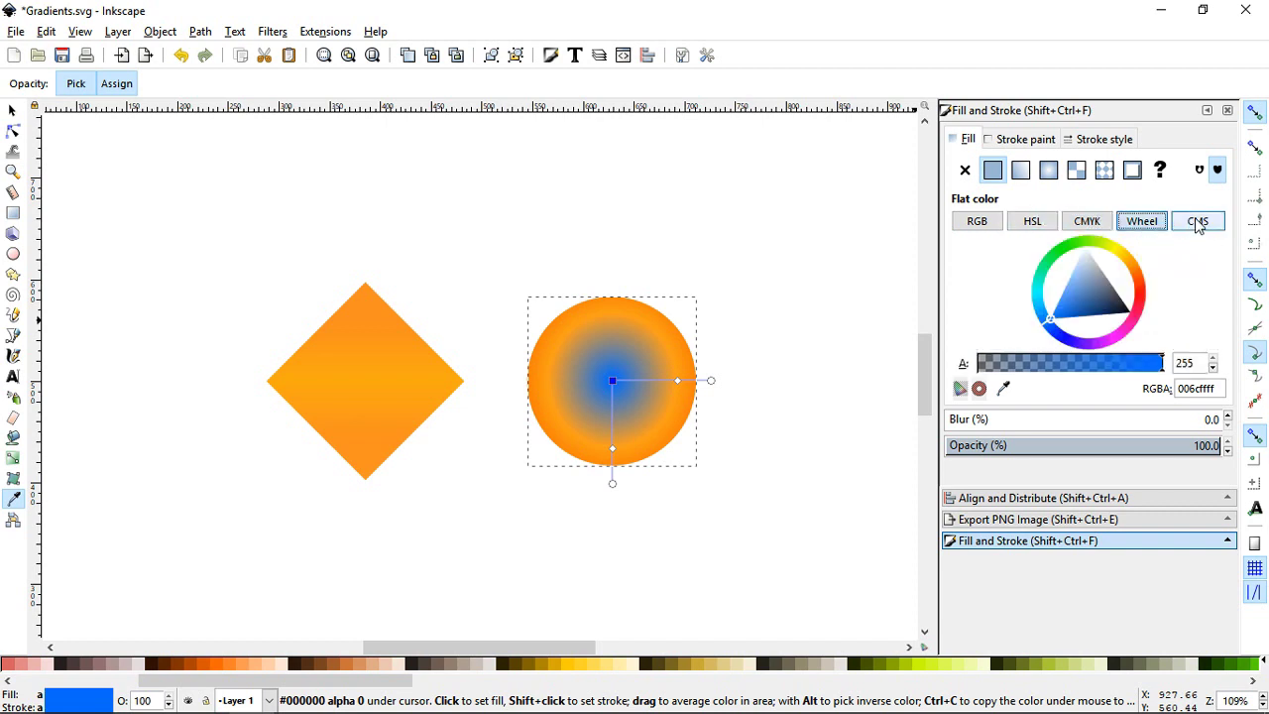
pyautogui.click(1176, 226)
pyautogui.click(976, 221)
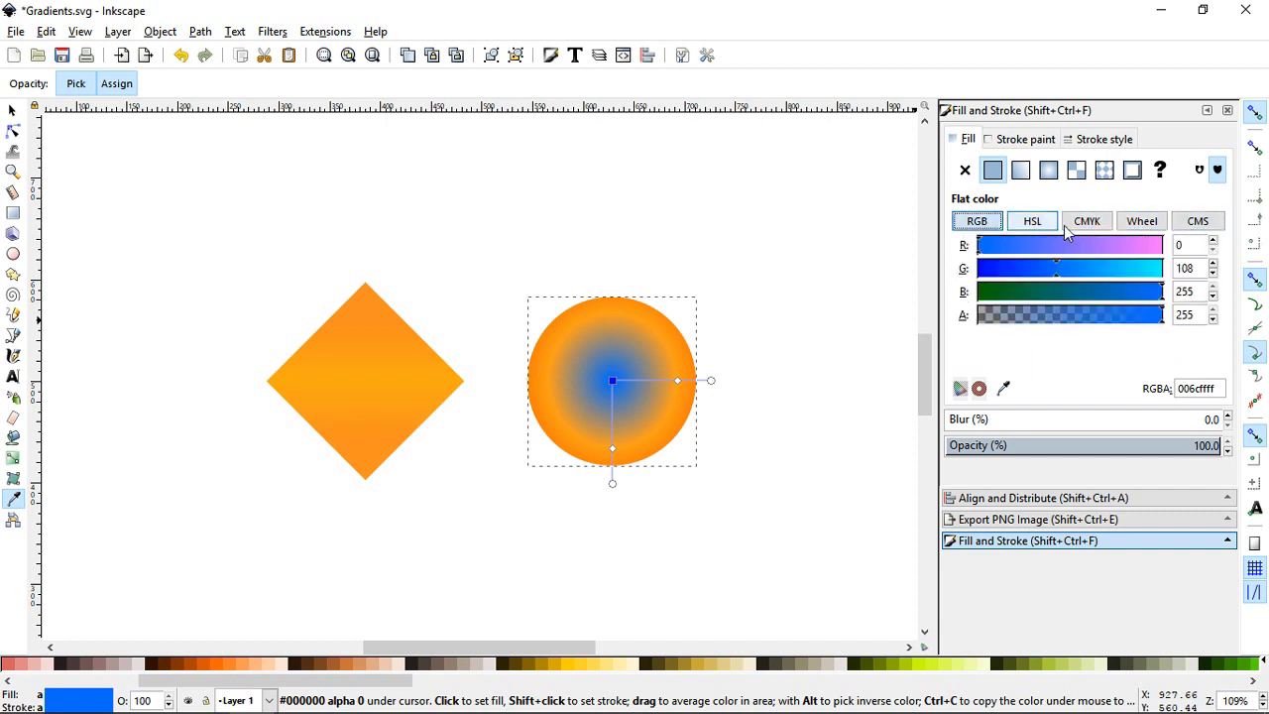
pyautogui.click(1036, 226)
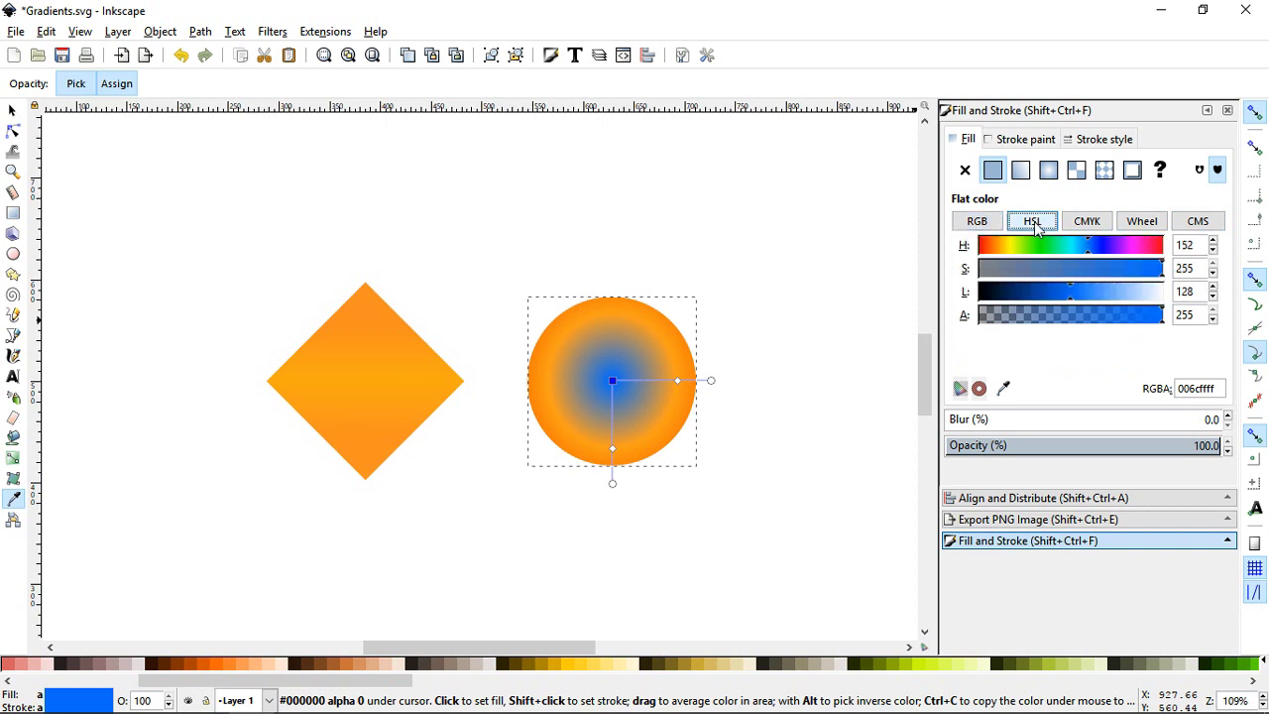
pyautogui.click(977, 222)
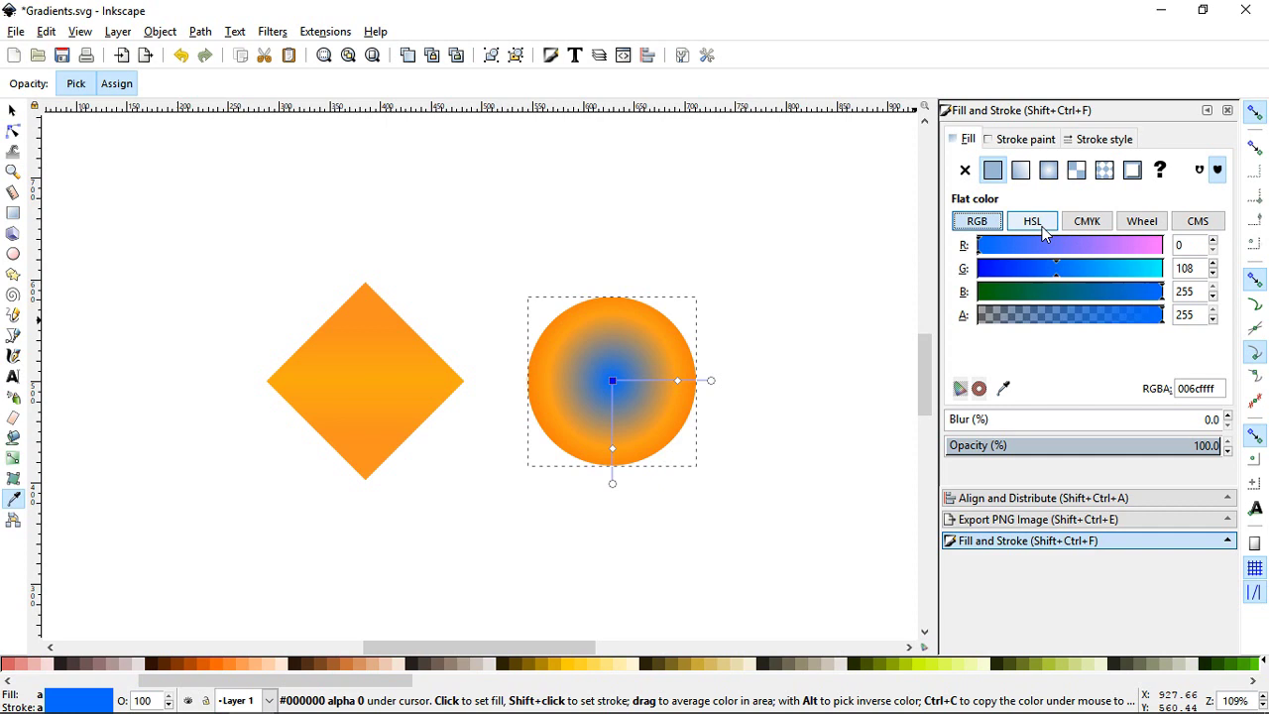
pyautogui.click(1036, 222)
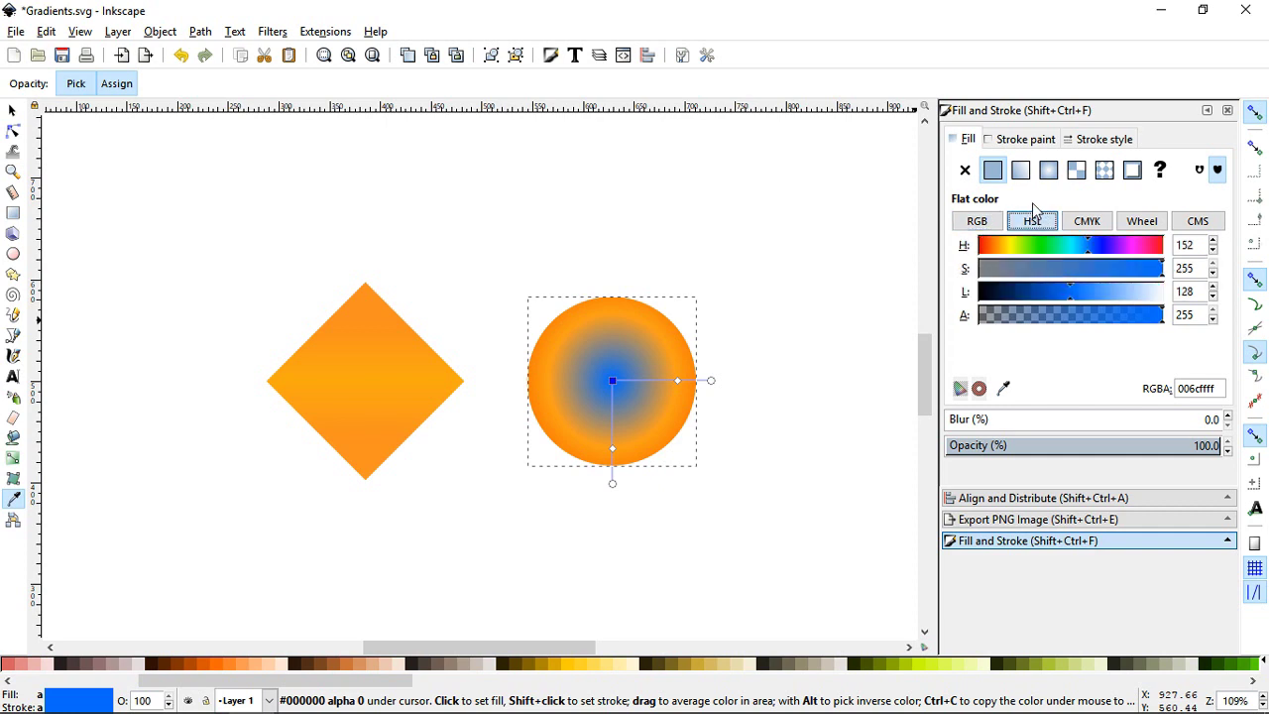
# - Recolour the circle's middle gradient stop to blue 1982ff and its outer stop to deep blue 001fff
pyautogui.click(683, 383)
pyautogui.click(1084, 248)
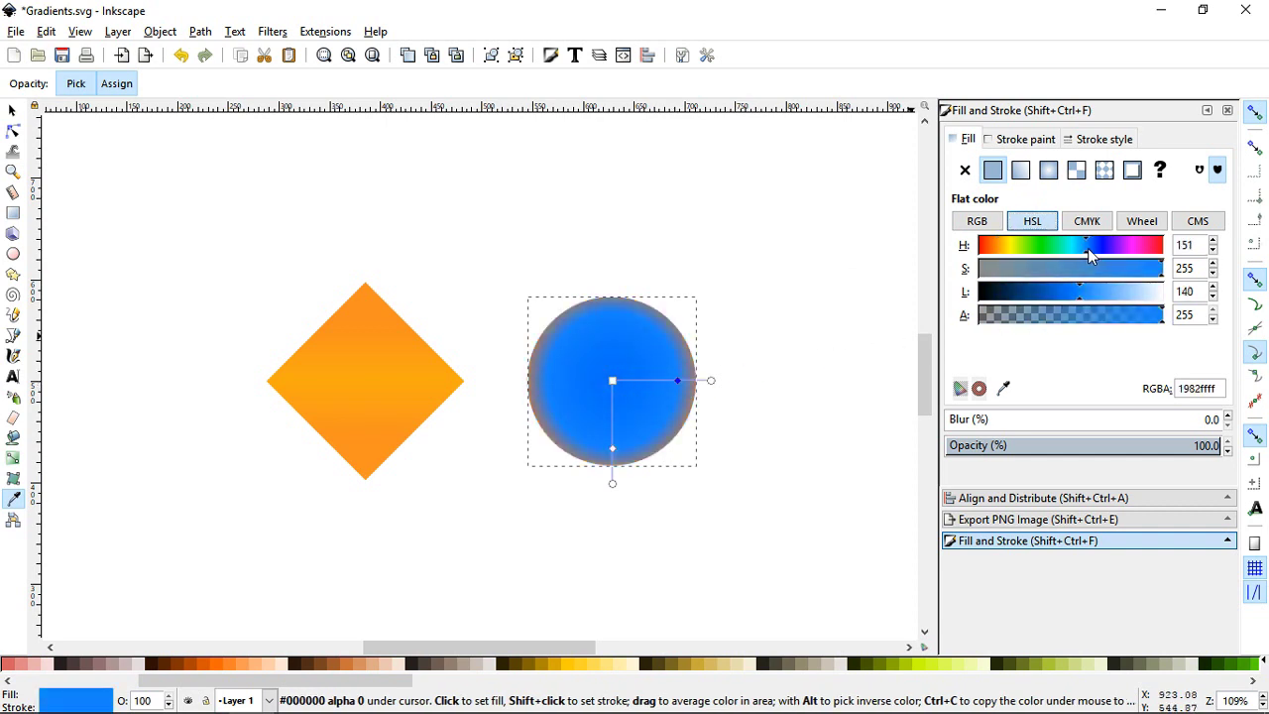
pyautogui.click(710, 380)
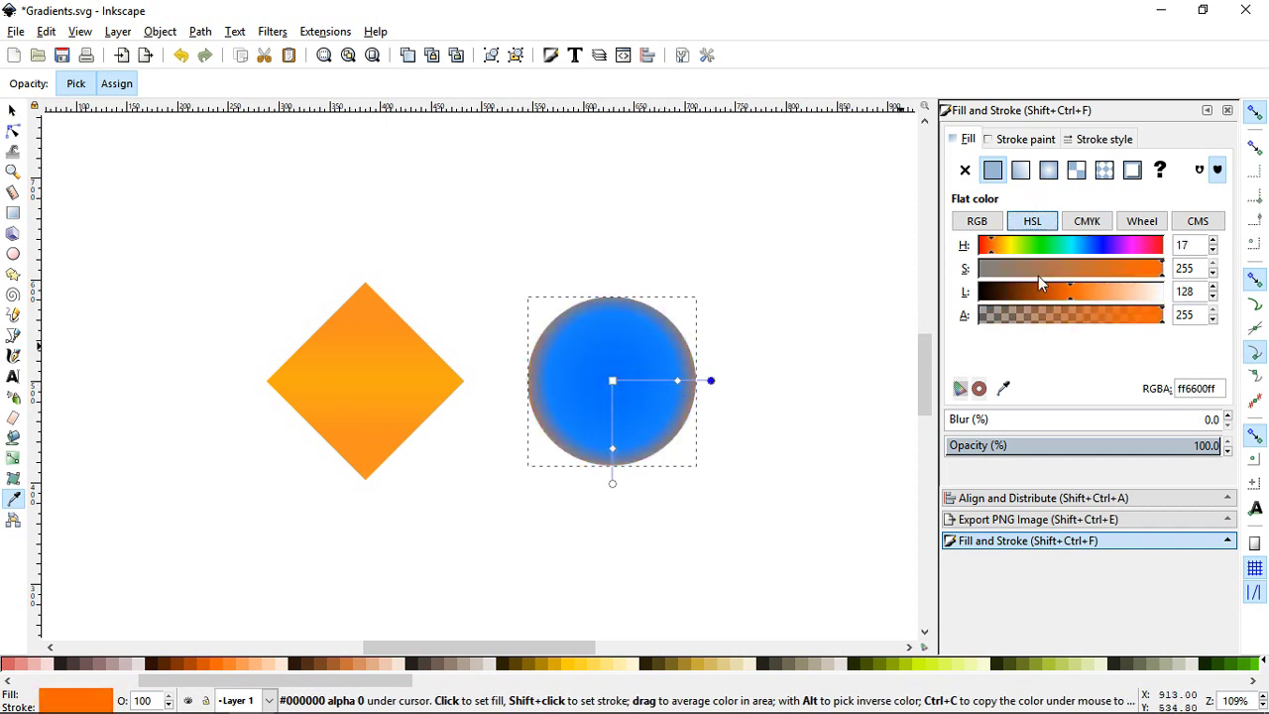
pyautogui.click(1102, 248)
pyautogui.moveTo(1102, 248); pyautogui.dragTo(1097, 248)
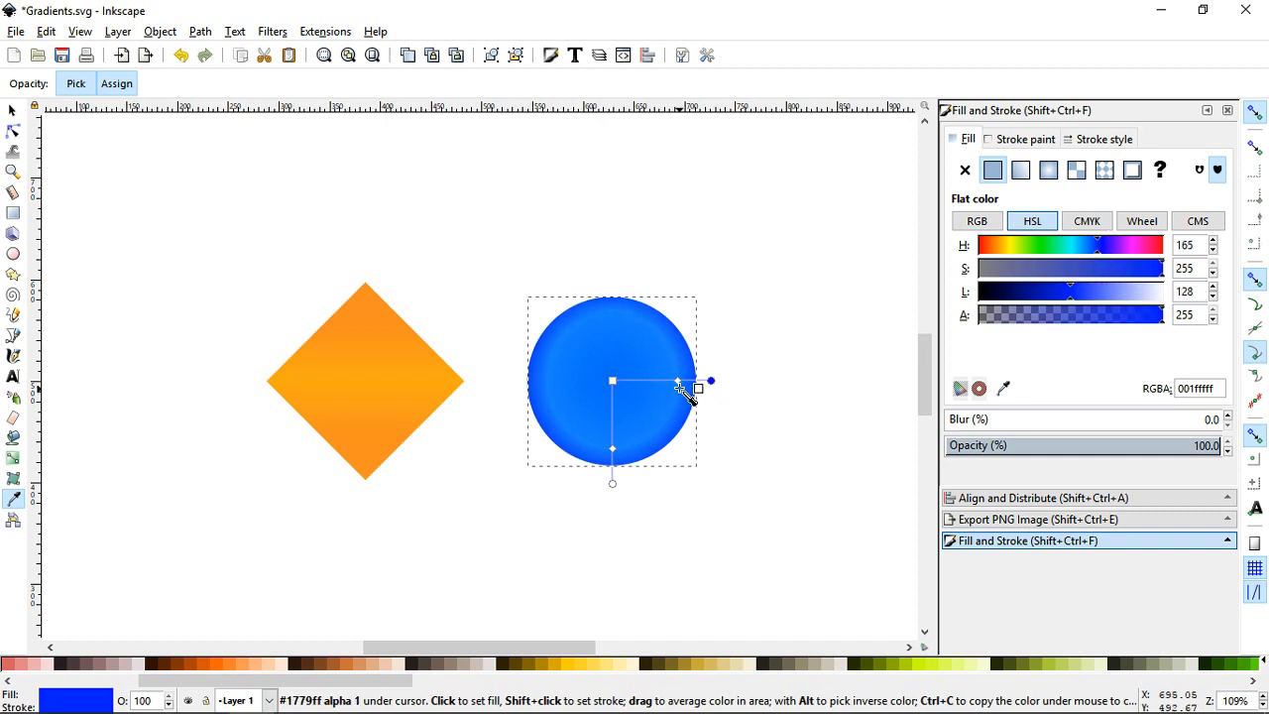
pyautogui.moveTo(679, 380); pyautogui.dragTo(674, 382)
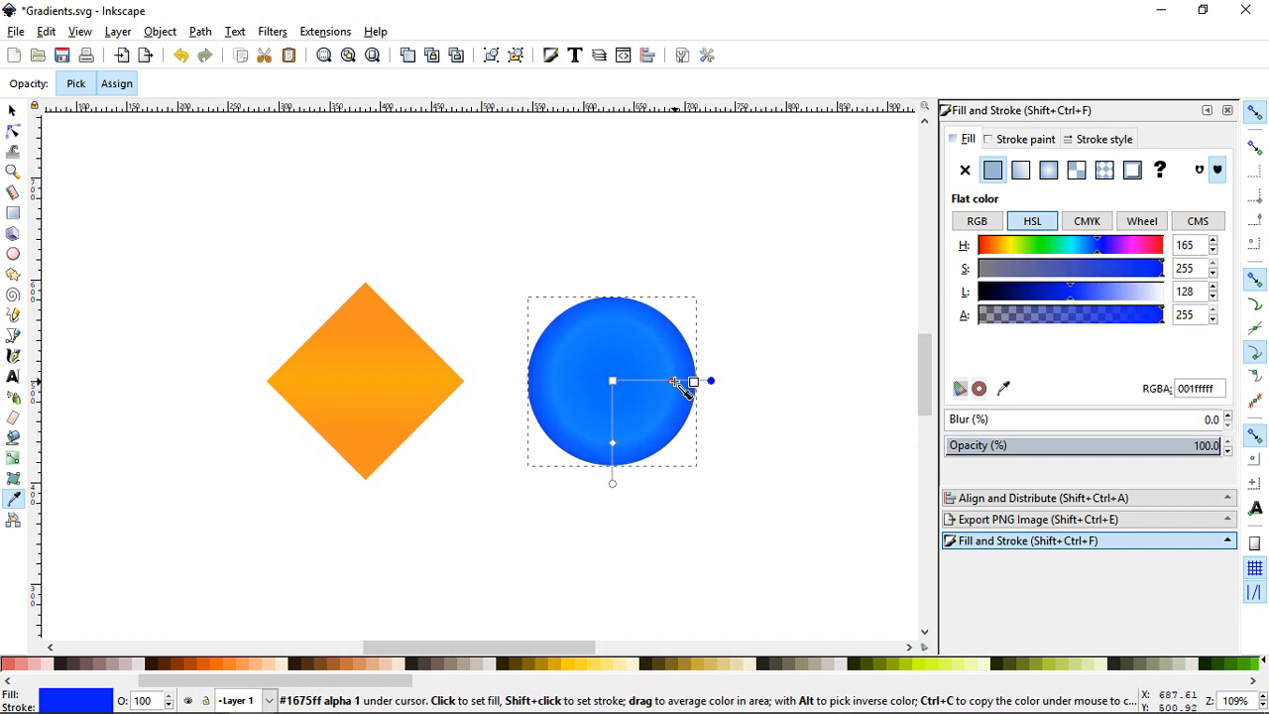
pyautogui.click(683, 389)
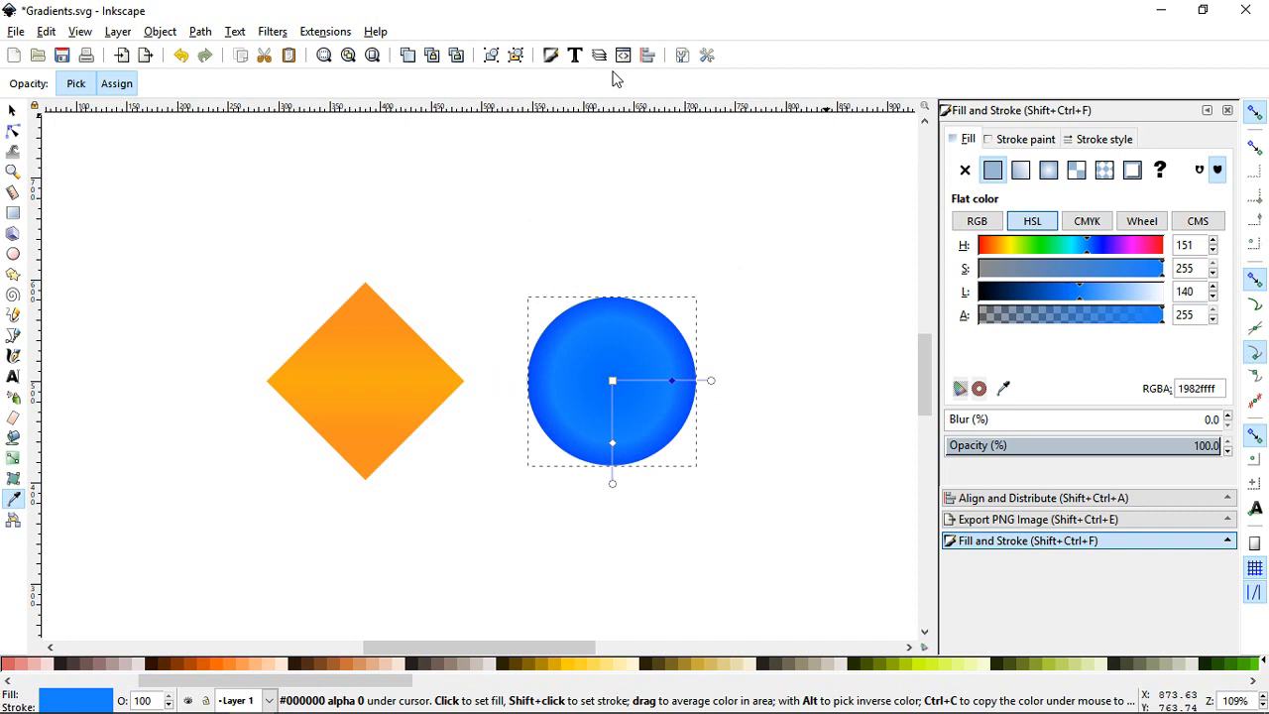
# - Select the blue circle with the Selector, switching between it and the diamond
pyautogui.press('s')
pyautogui.click(815, 404)
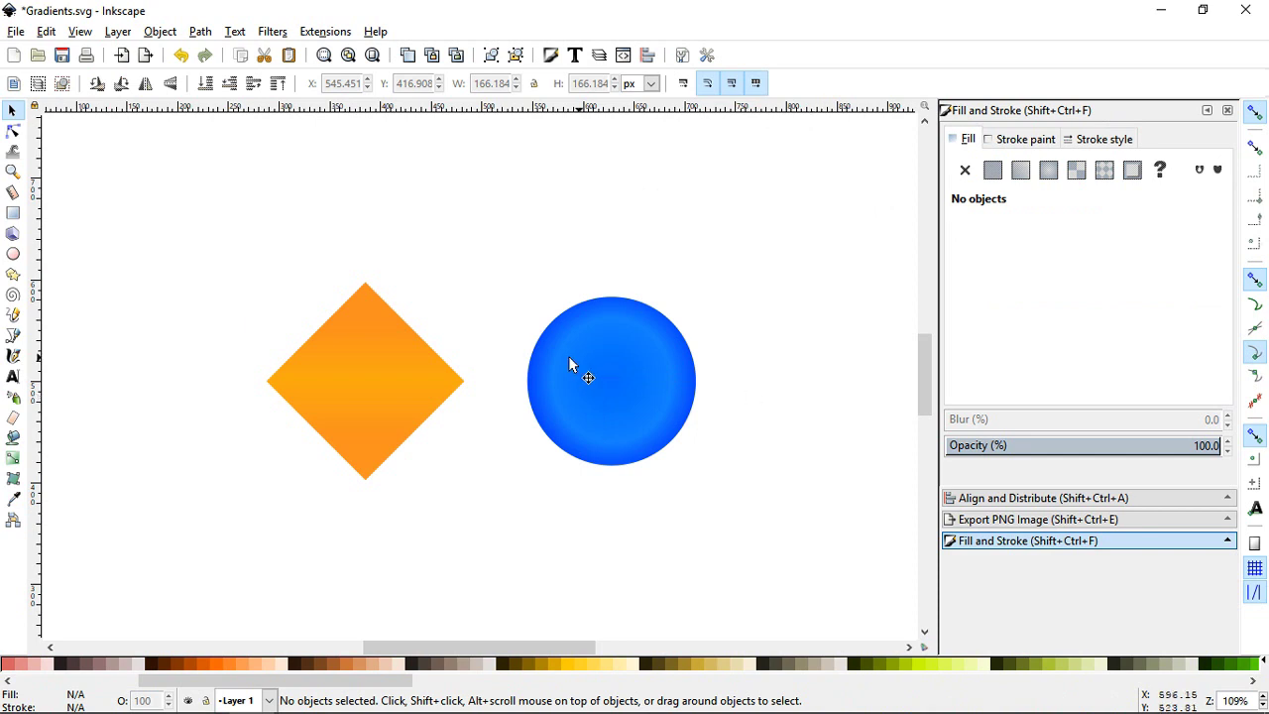
pyautogui.click(393, 369)
pyautogui.click(573, 395)
pyautogui.click(739, 377)
pyautogui.click(635, 376)
pyautogui.click(425, 380)
pyautogui.click(635, 357)
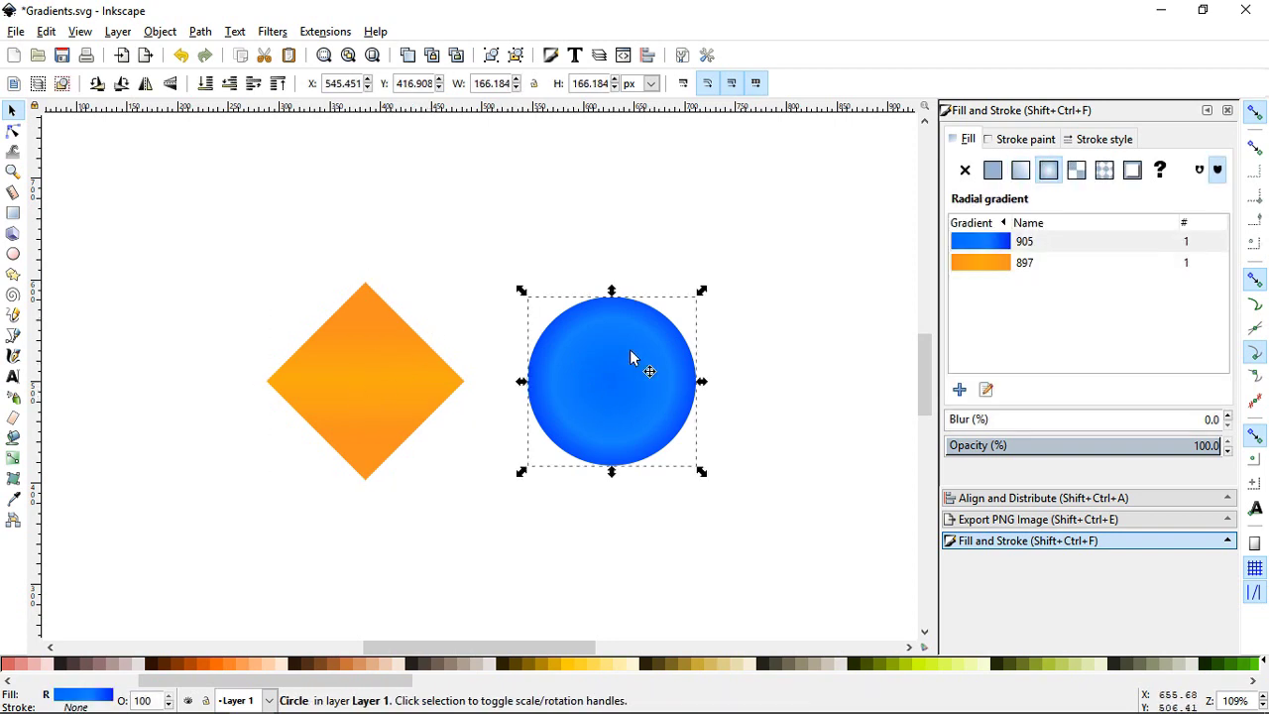
pyautogui.click(598, 241)
pyautogui.click(405, 355)
pyautogui.click(629, 373)
pyautogui.scroll(3, 491, 663)
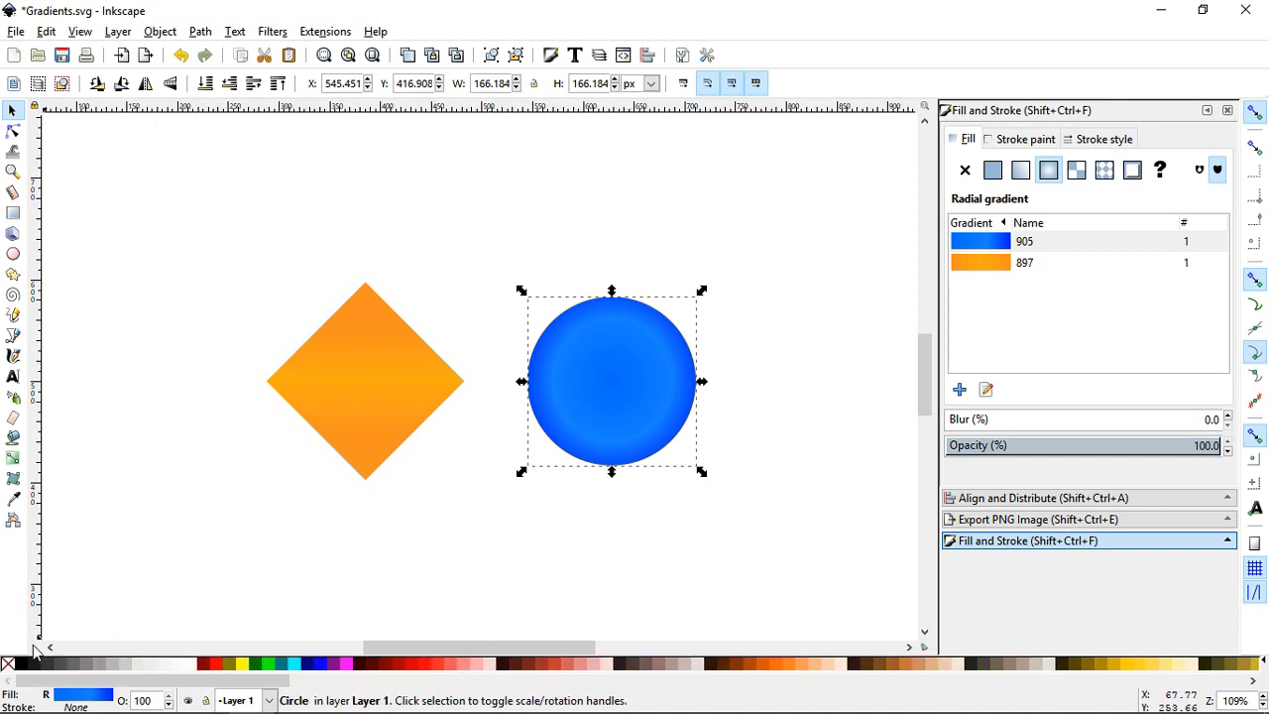
# - Give the circle a black outline and set its stroke width to 10 px
pyautogui.press('shift')
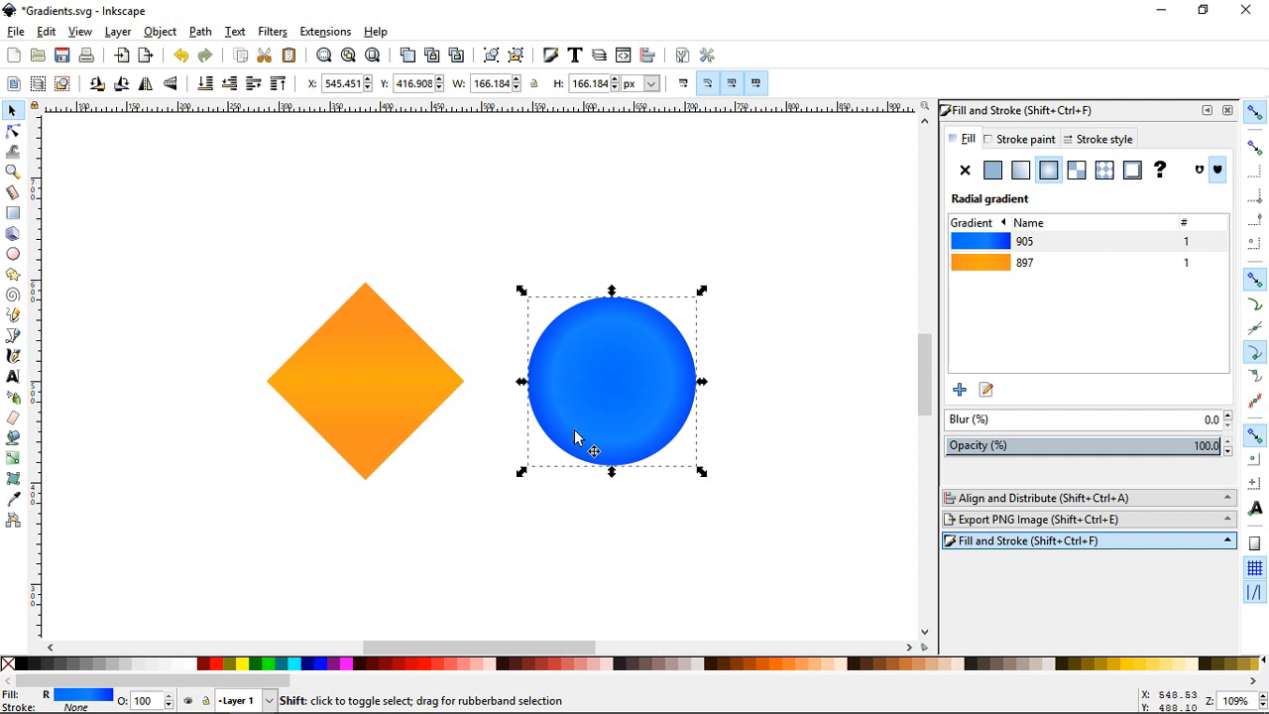
pyautogui.keyDown('shift'); pyautogui.click(25, 666); pyautogui.keyUp('shift')
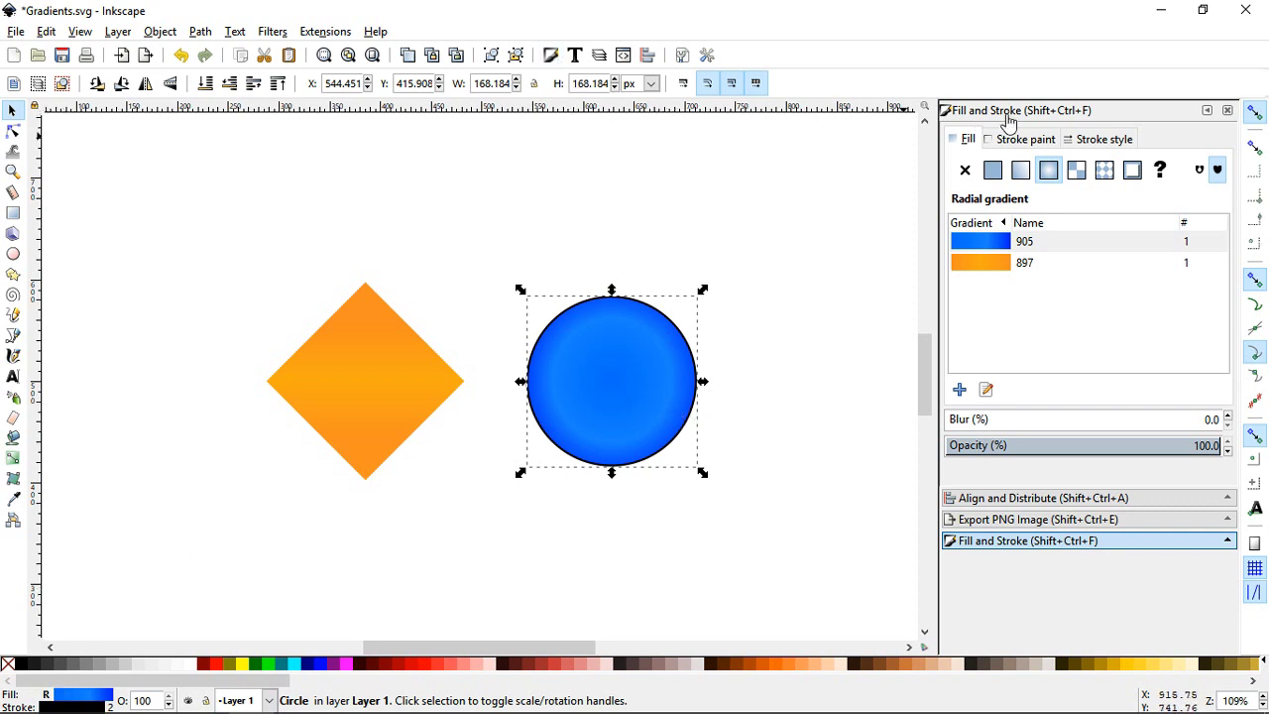
pyautogui.click(1104, 141)
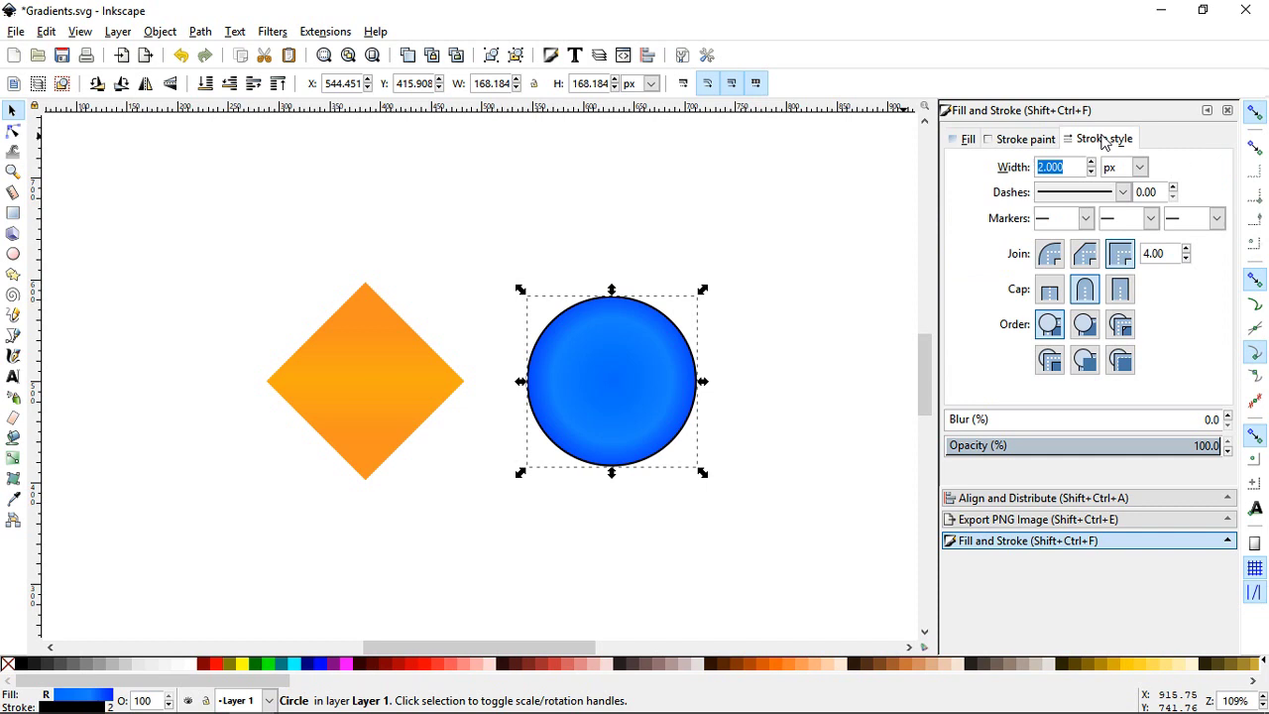
pyautogui.write('5')
pyautogui.press('Return')
pyautogui.tripleClick(1072, 165)
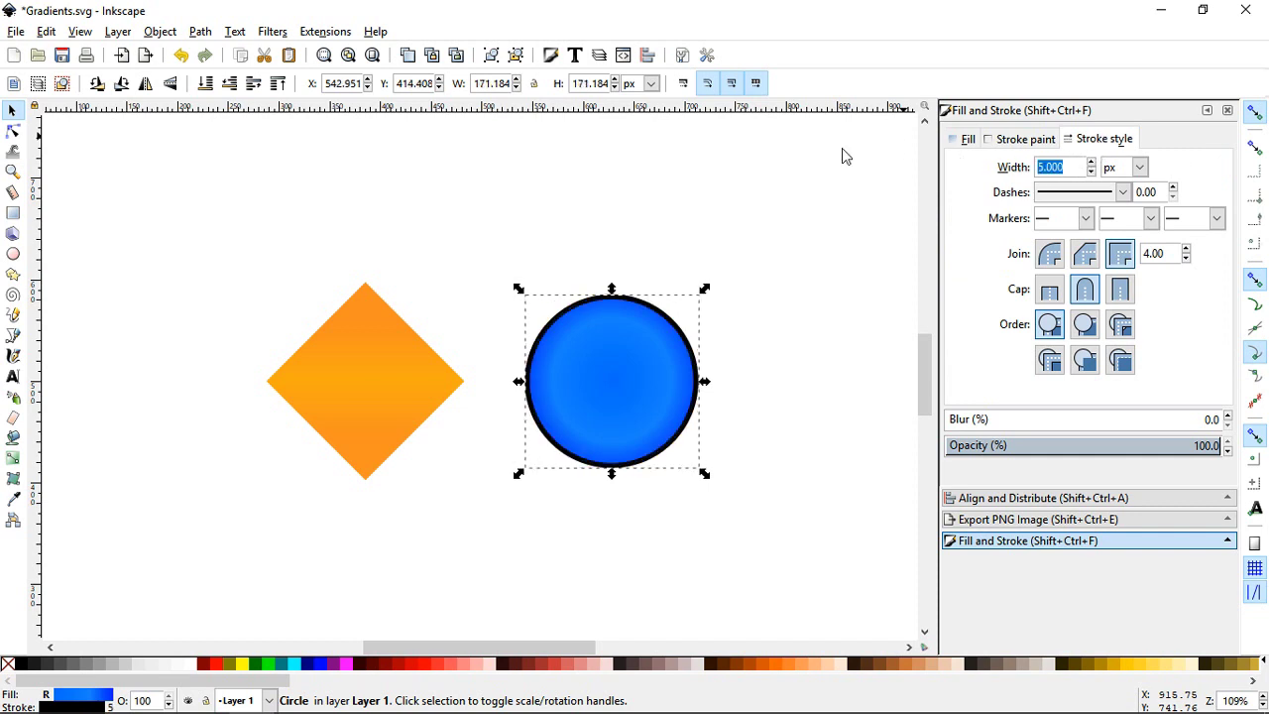
pyautogui.write('10')
pyautogui.press('Return')
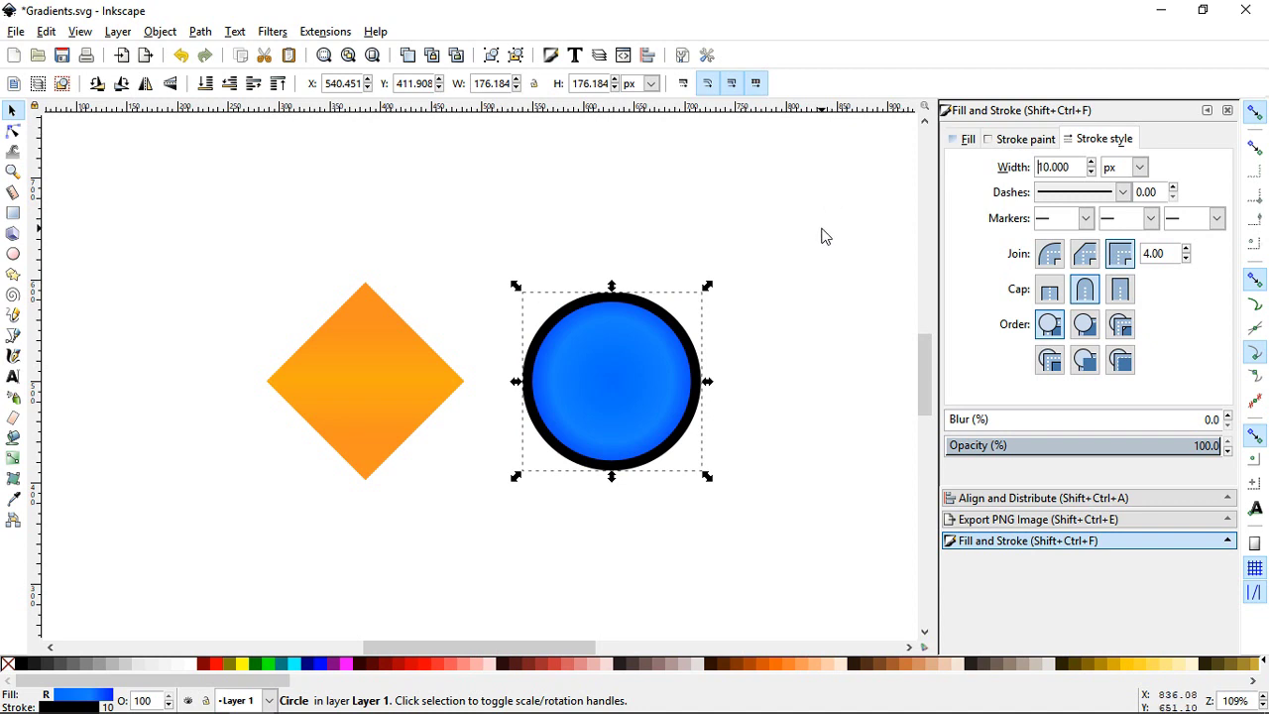
pyautogui.click(367, 382)
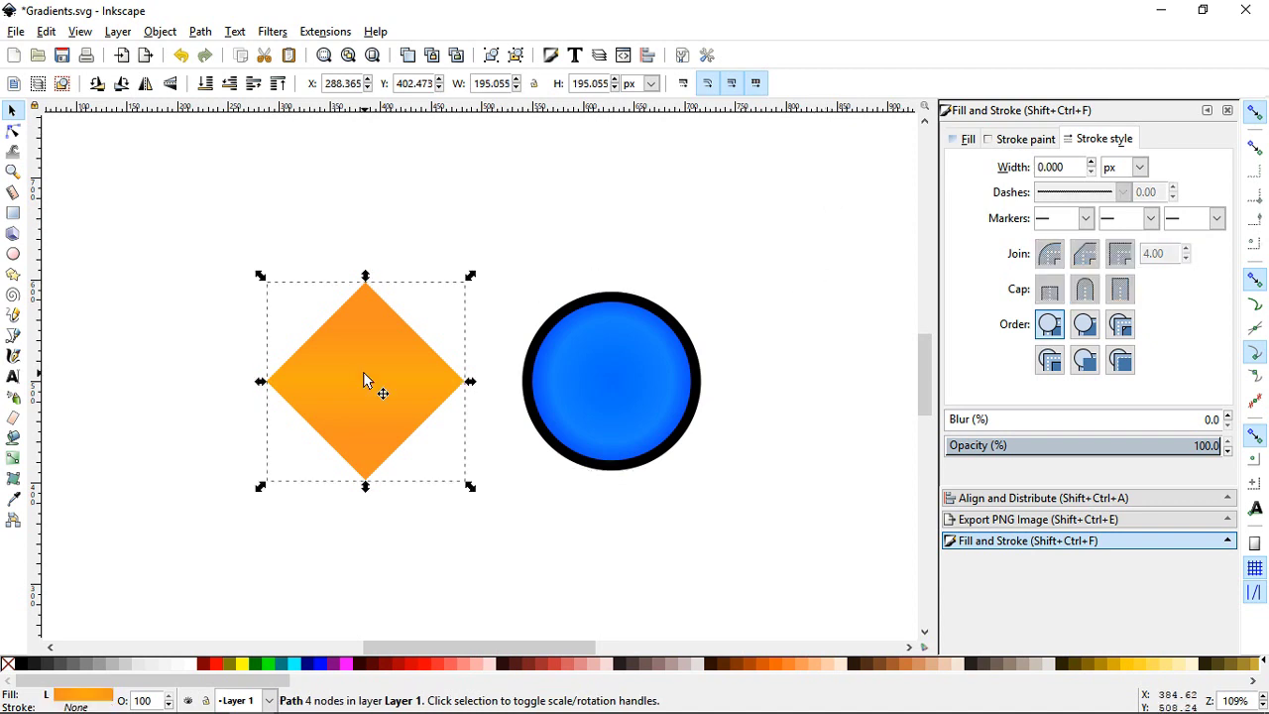
# - Give the diamond a 10 px black outline, undoing an accidental black fill along the way
pyautogui.keyDown('shift'); pyautogui.click(23, 664); pyautogui.keyUp('shift')
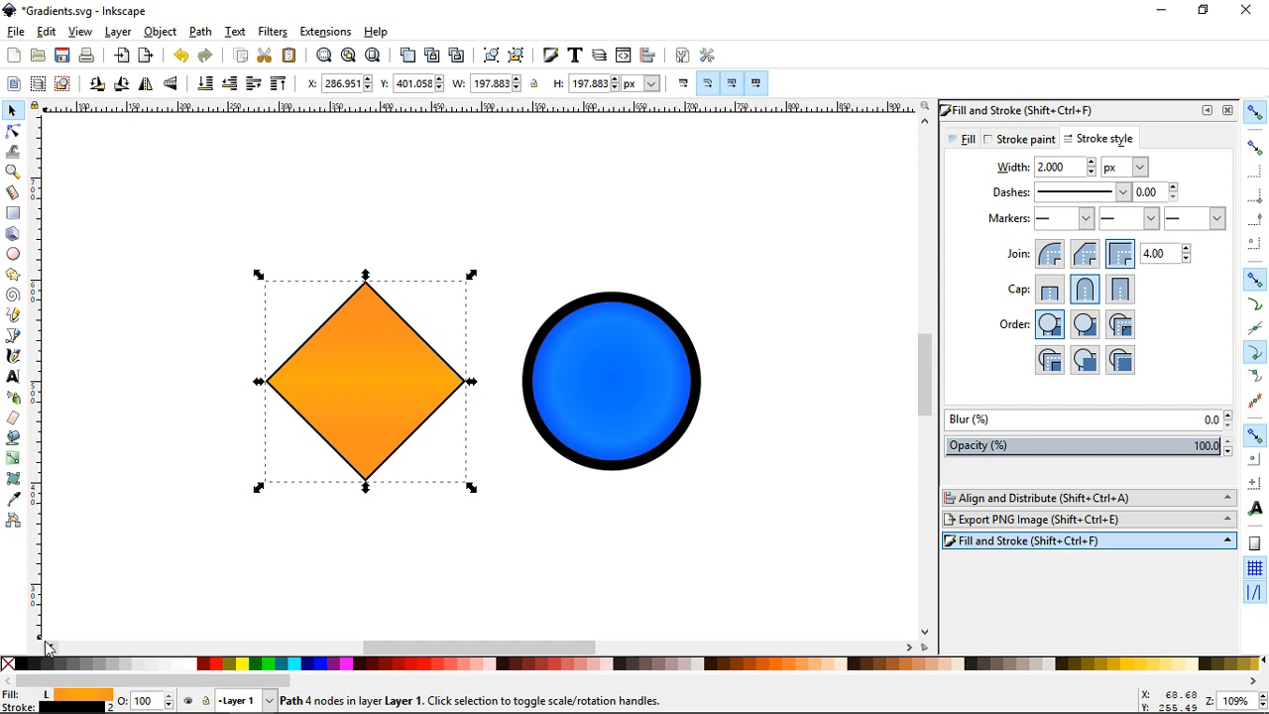
pyautogui.hotkey('ctrl', 'z')
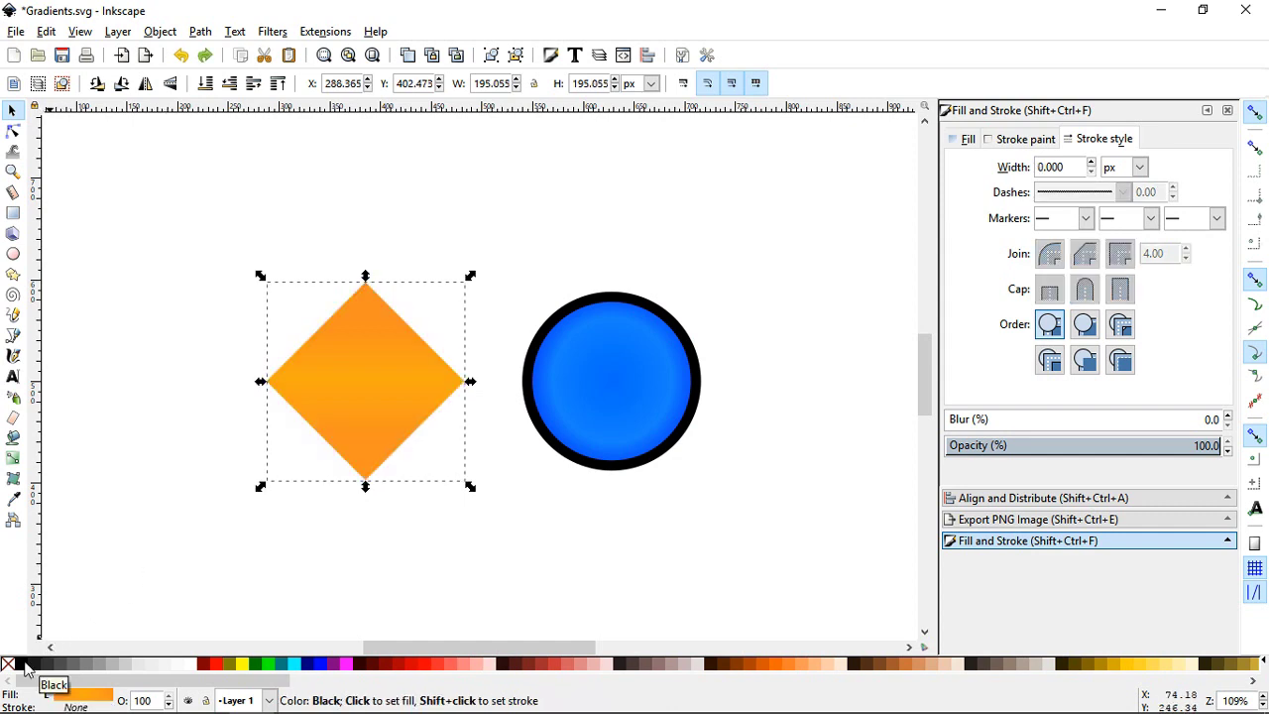
pyautogui.click(27, 670)
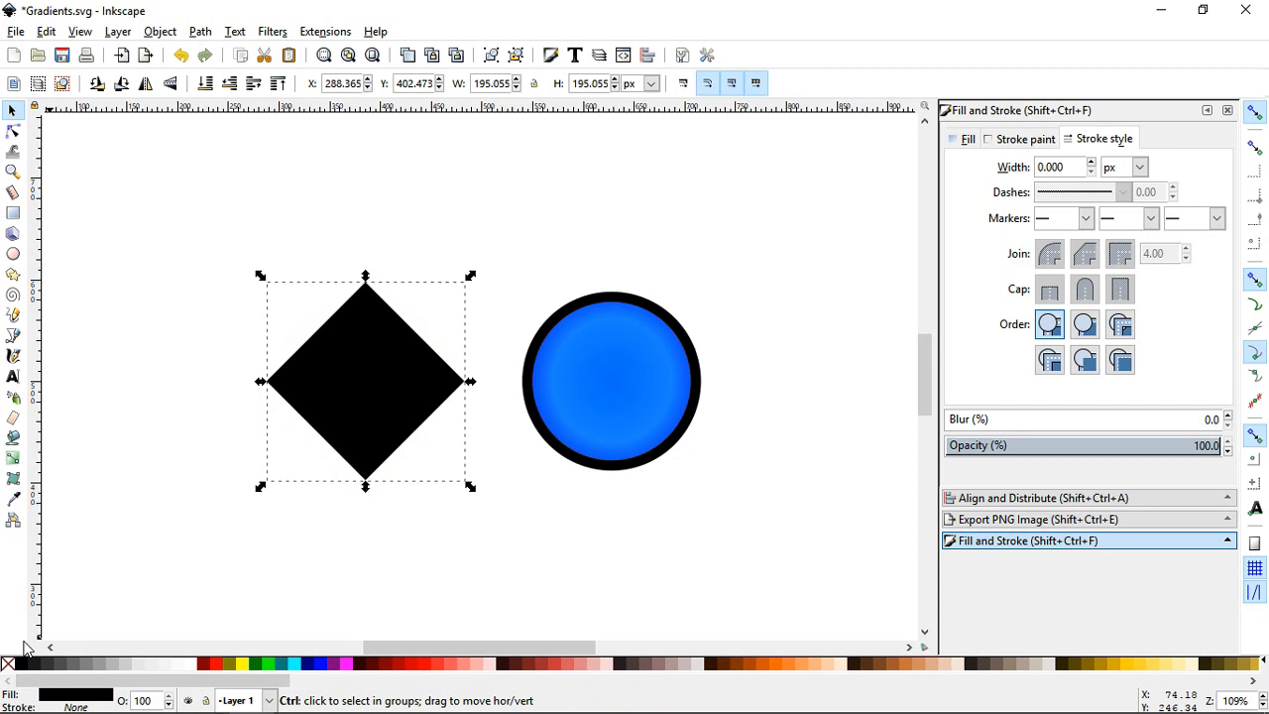
pyautogui.hotkey('ctrl', 'z')
pyautogui.keyDown('shift'); pyautogui.click(22, 669); pyautogui.keyUp('shift')
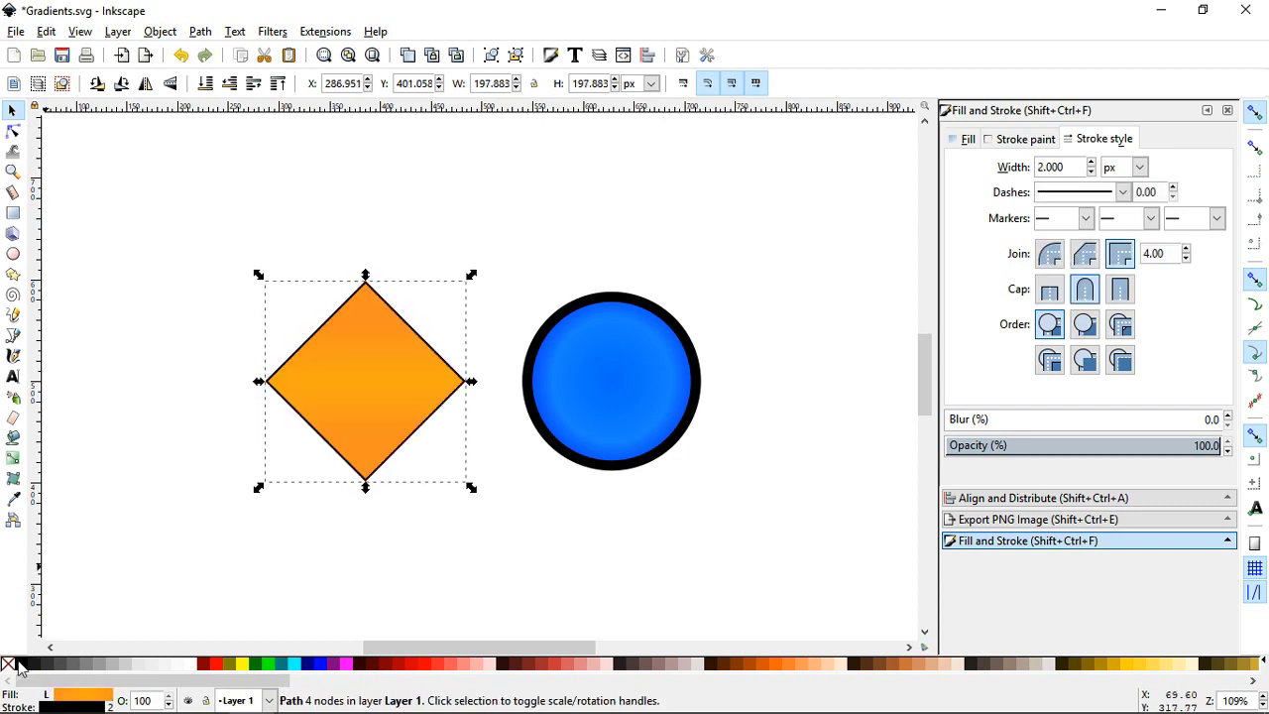
pyautogui.doubleClick(1074, 165)
pyautogui.write('10')
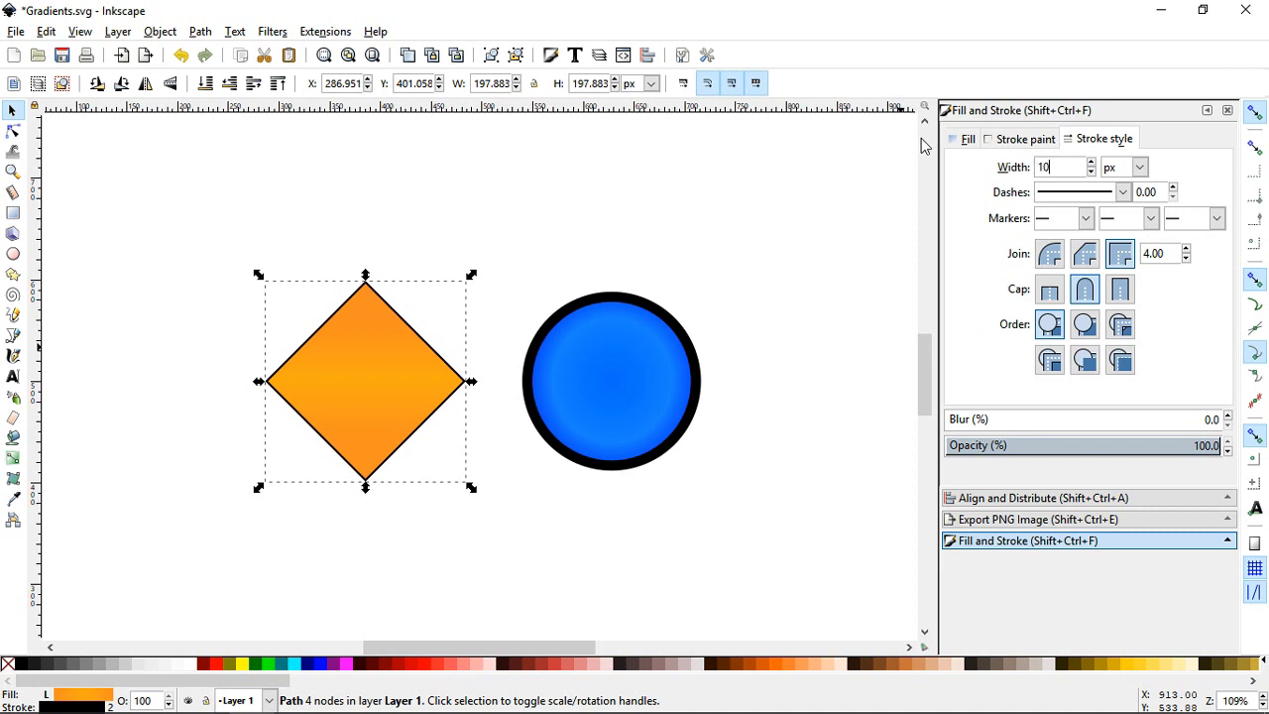
pyautogui.click(596, 194)
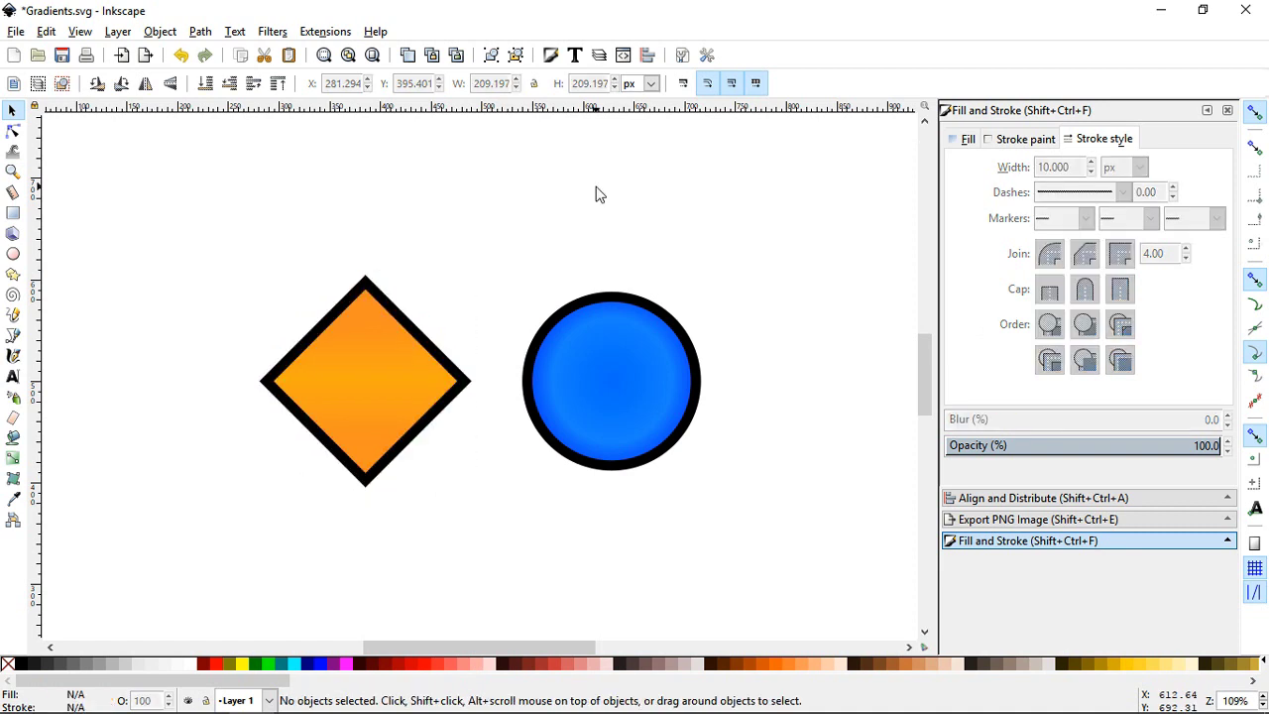
pyautogui.press('g')
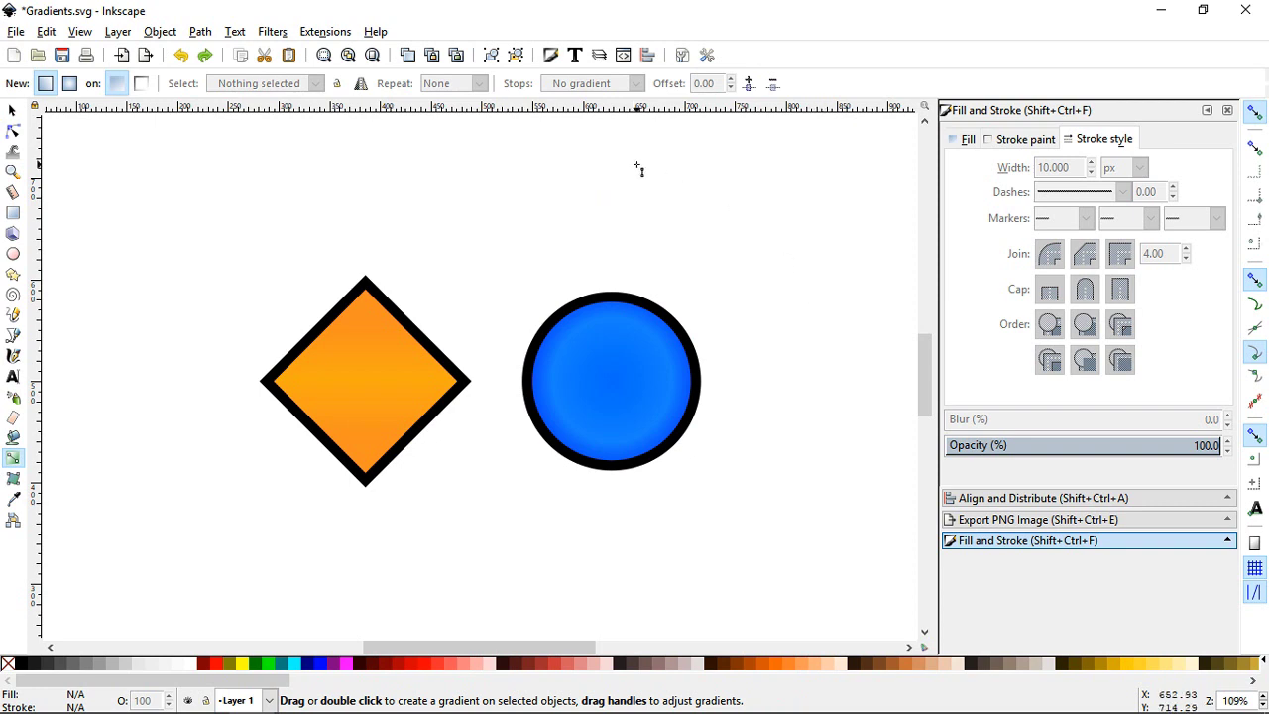
# - Apply a linear gradient to the diamond's outline, running from its top toward the lower right
pyautogui.click(393, 352)
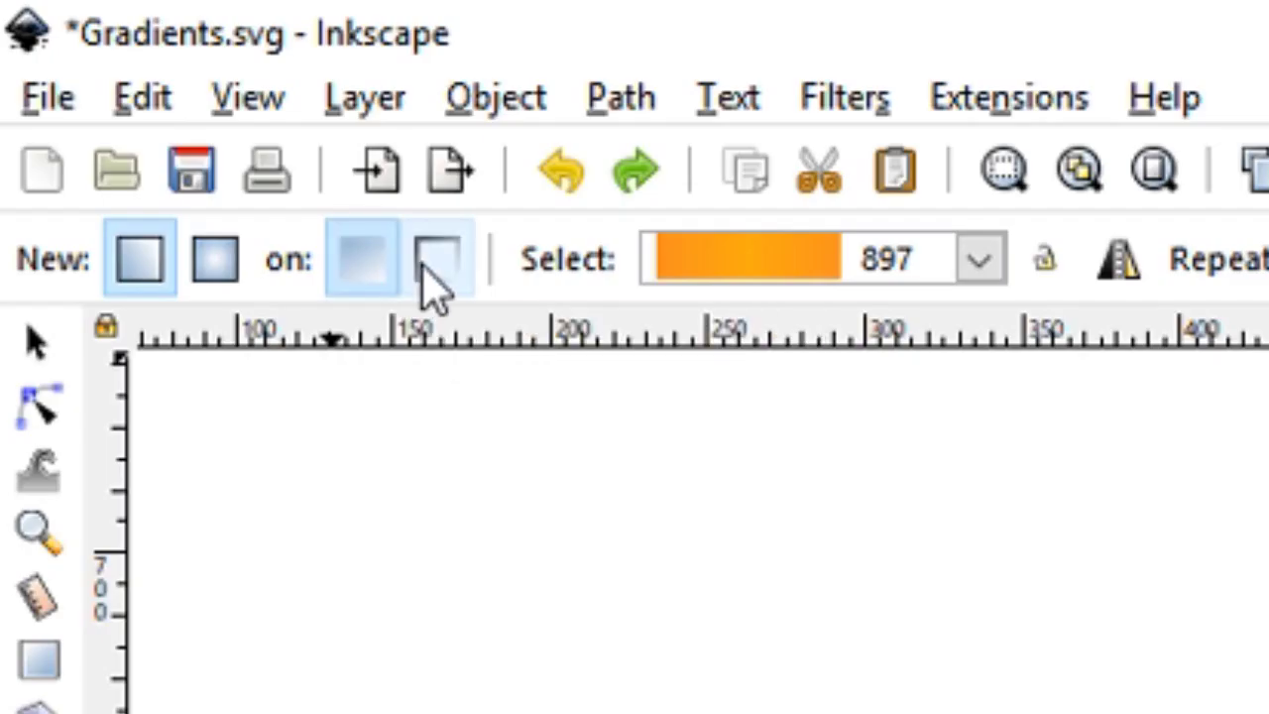
pyautogui.click(138, 87)
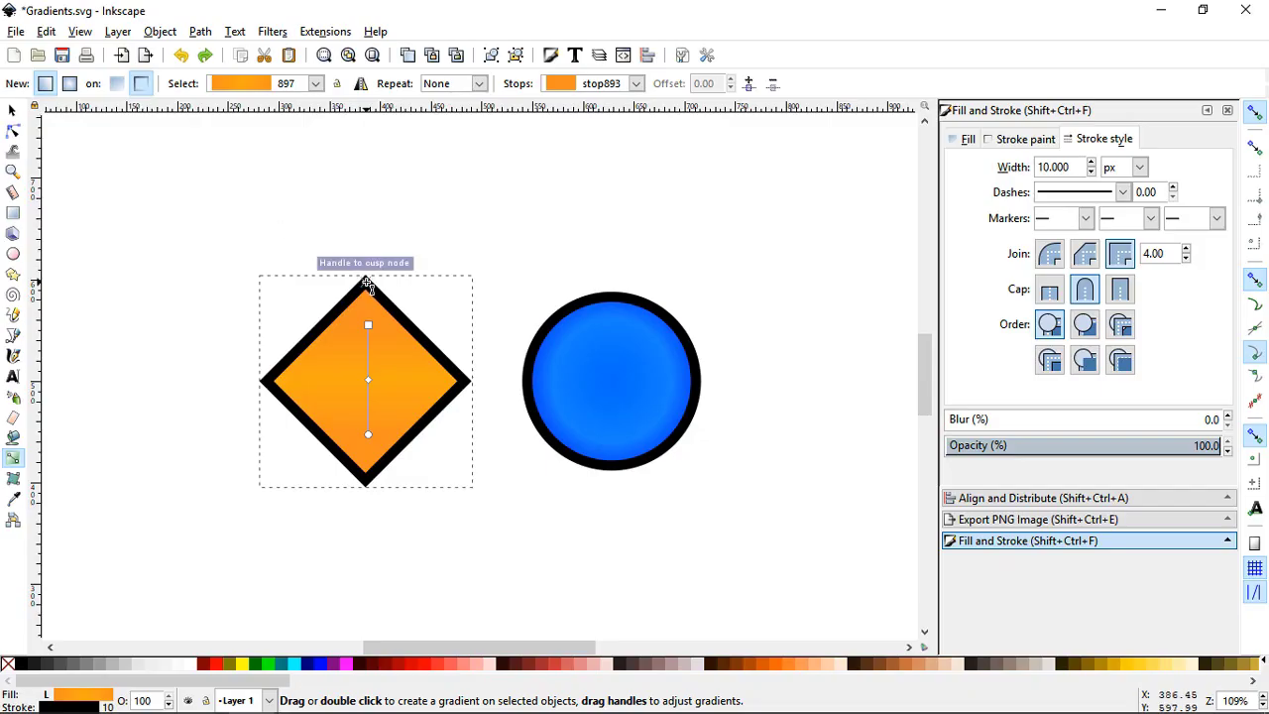
pyautogui.moveTo(367, 283)
pyautogui.mouseDown()
pyautogui.moveTo(462, 447)
pyautogui.moveTo(318, 453)
pyautogui.moveTo(253, 395)
pyautogui.mouseUp()
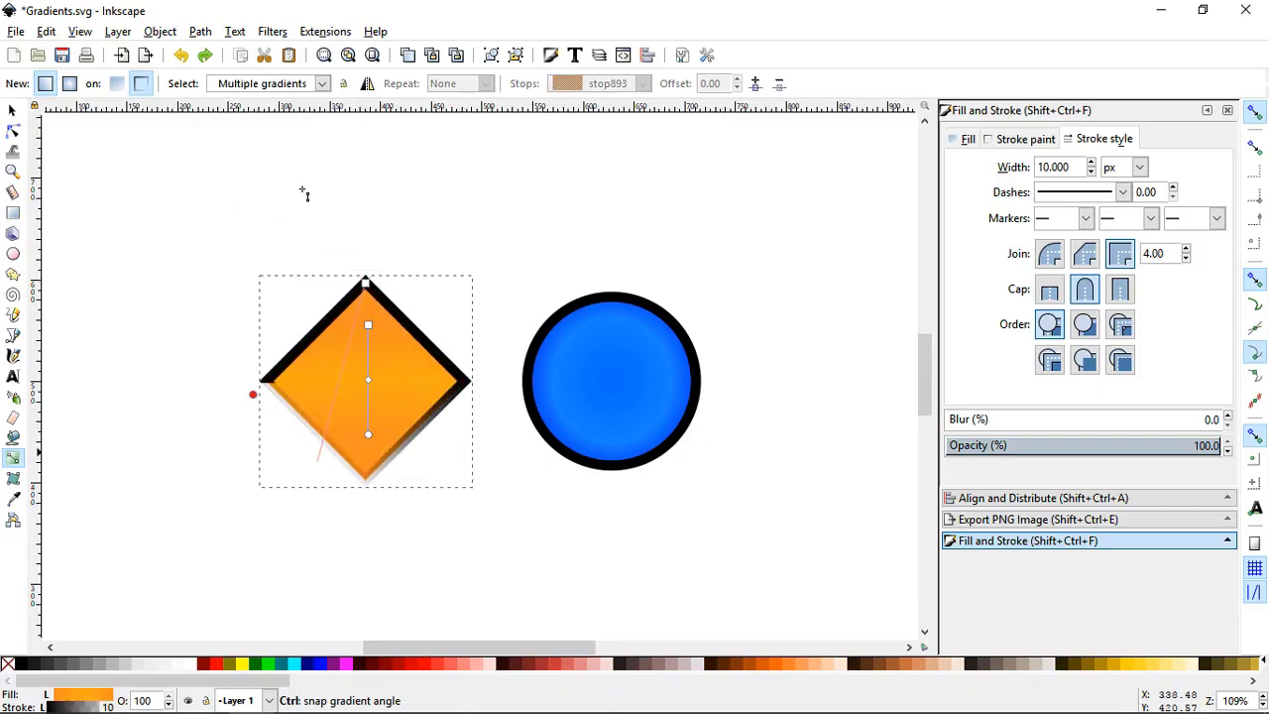
pyautogui.moveTo(304, 193)
pyautogui.mouseDown()
pyautogui.moveTo(348, 462)
pyautogui.moveTo(311, 462)
pyautogui.moveTo(462, 430)
pyautogui.moveTo(359, 454)
pyautogui.moveTo(368, 487)
pyautogui.moveTo(420, 462)
pyautogui.moveTo(370, 493)
pyautogui.moveTo(370, 440)
pyautogui.moveTo(366, 476)
pyautogui.mouseUp()
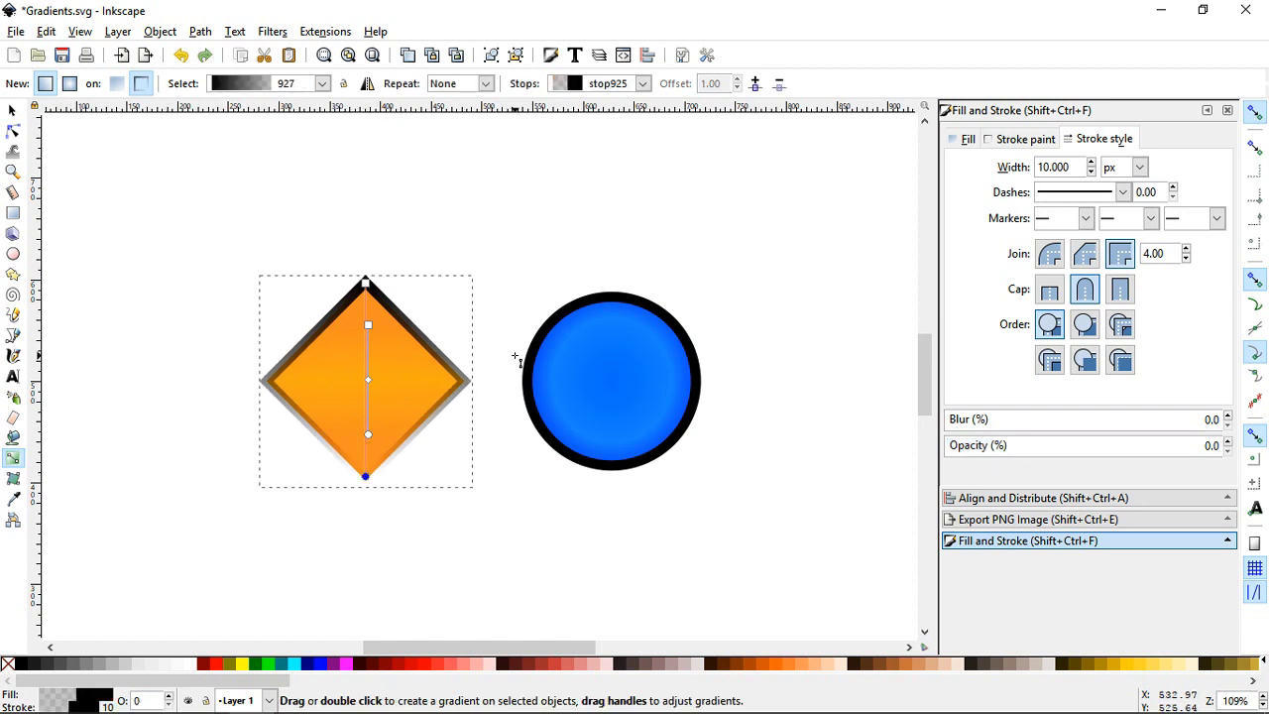
pyautogui.click(367, 284)
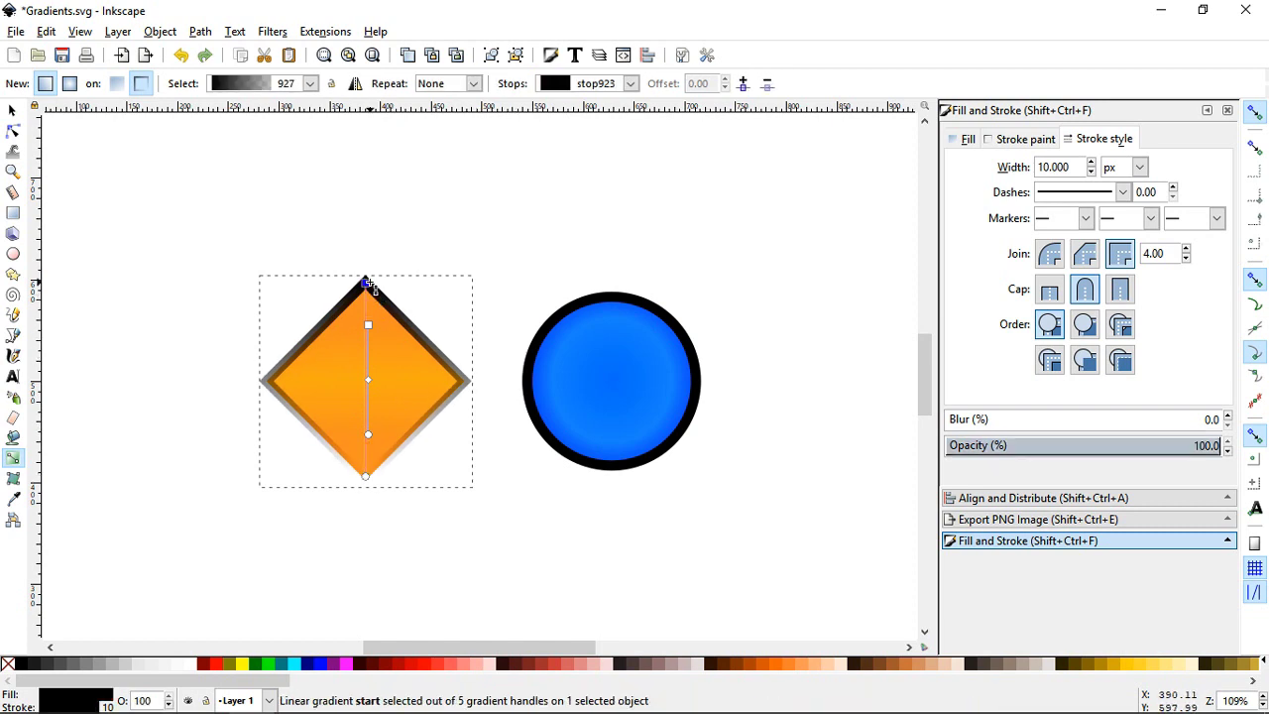
pyautogui.click(13, 498)
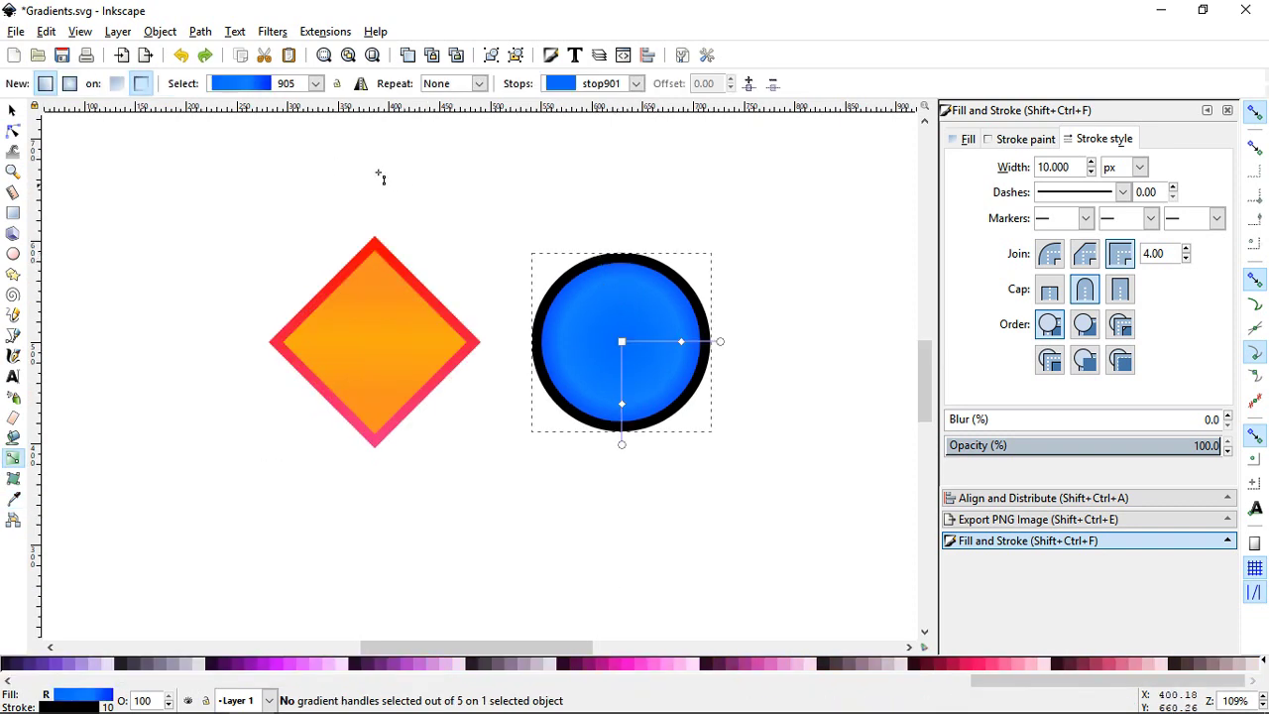
# - Give the circle's outline its own radial gradient with a separate centre, recoloured deep blue
pyautogui.click(622, 278)
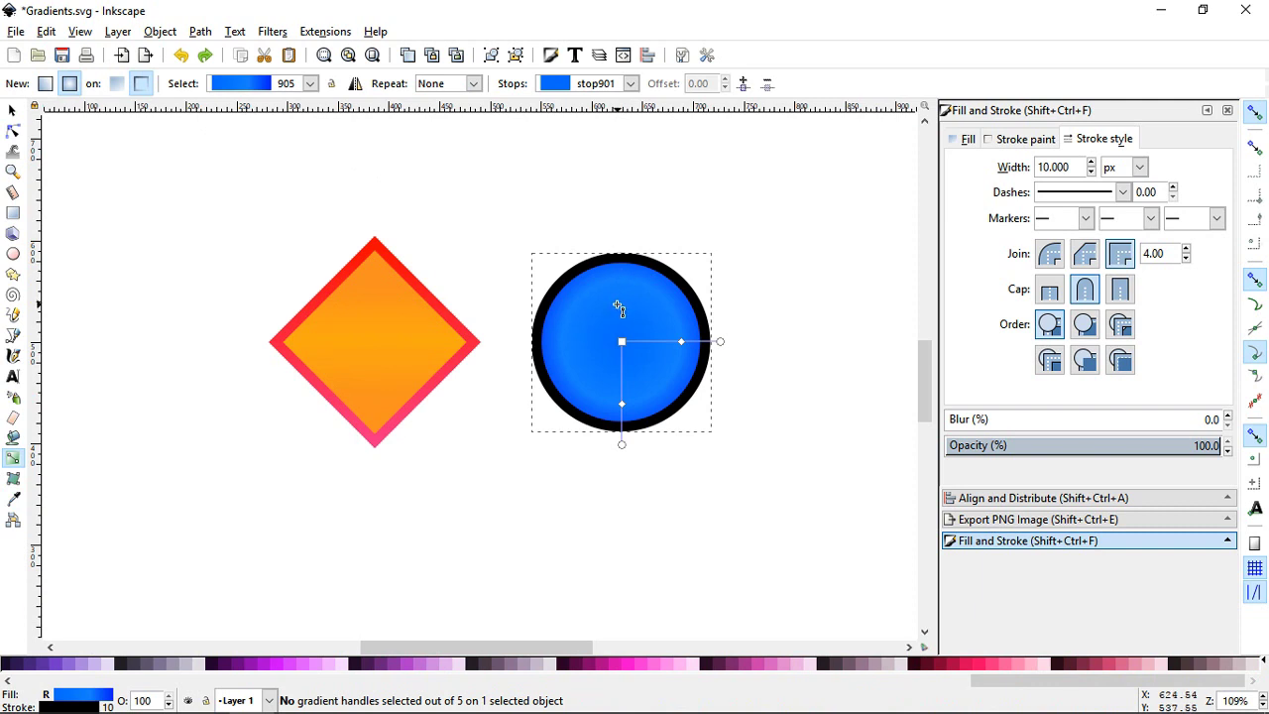
pyautogui.moveTo(619, 307)
pyautogui.mouseDown()
pyautogui.moveTo(618, 422)
pyautogui.moveTo(617, 407)
pyautogui.mouseUp()
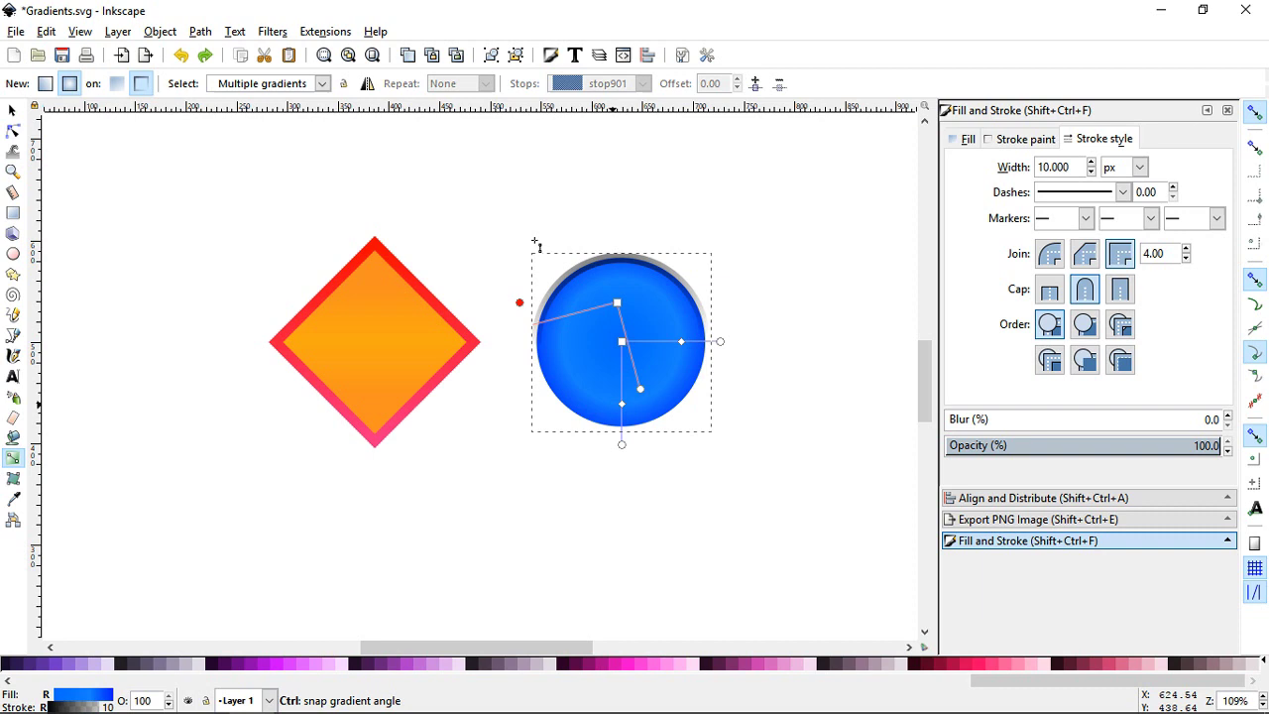
pyautogui.moveTo(535, 242); pyautogui.dragTo(706, 307)
pyautogui.moveTo(643, 390); pyautogui.dragTo(620, 389)
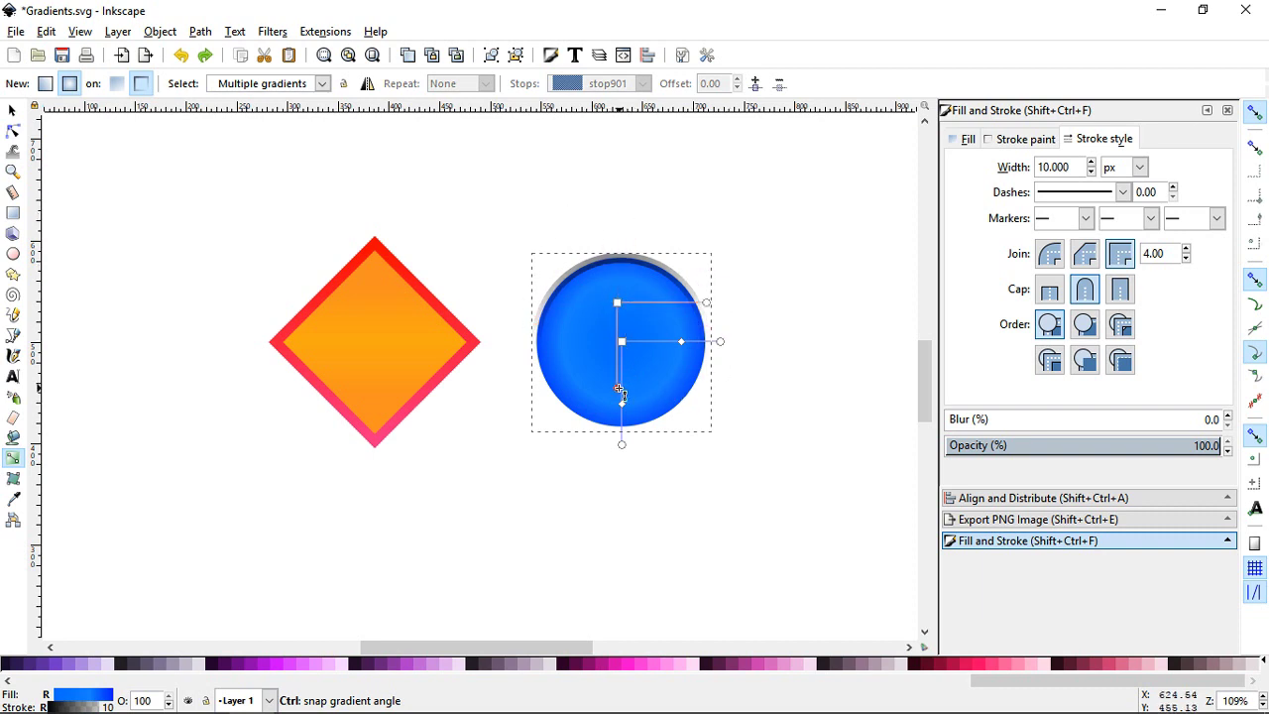
pyautogui.hotkey('ctrl', 'z')
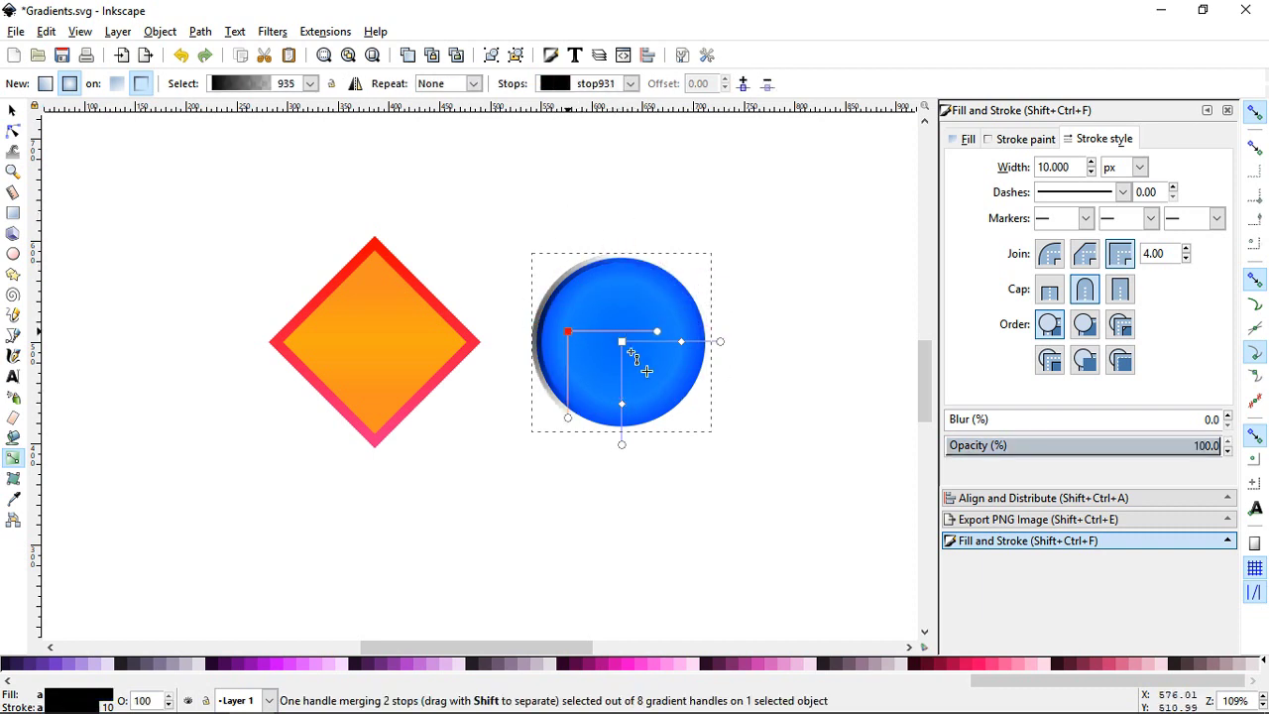
pyautogui.hotkey('ctrl', 'z')
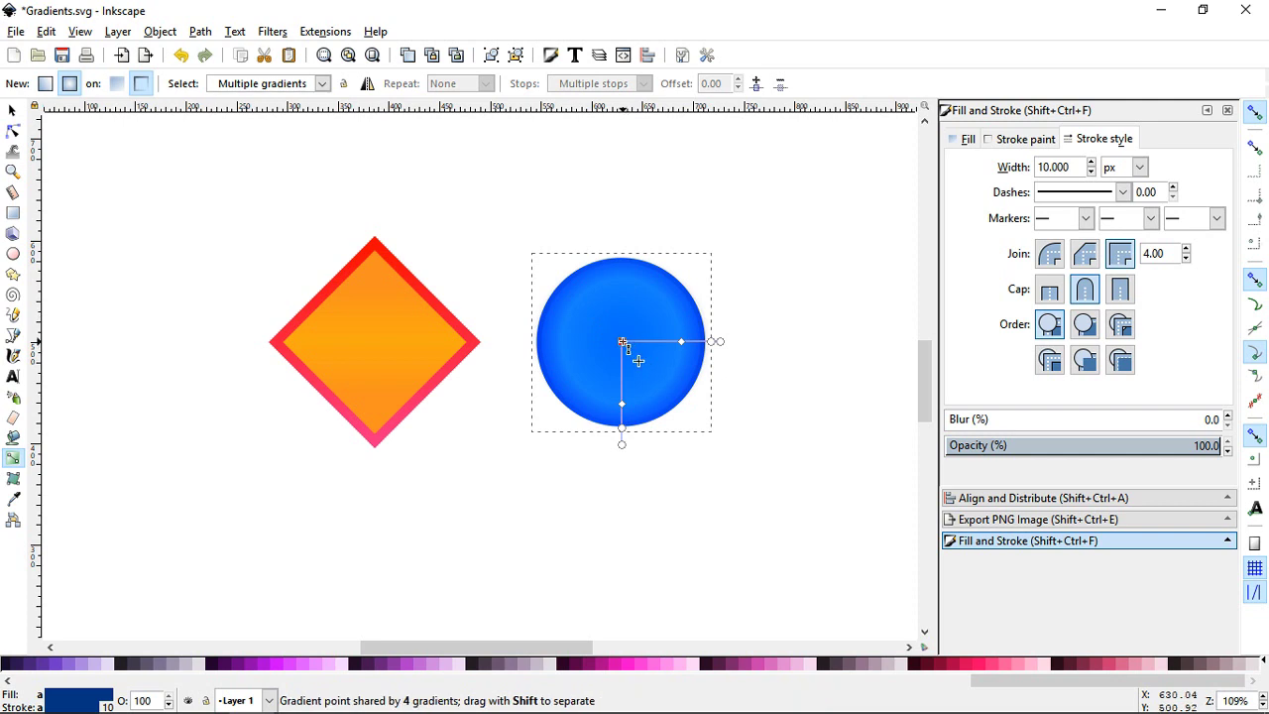
pyautogui.moveTo(624, 343); pyautogui.dragTo(584, 312)
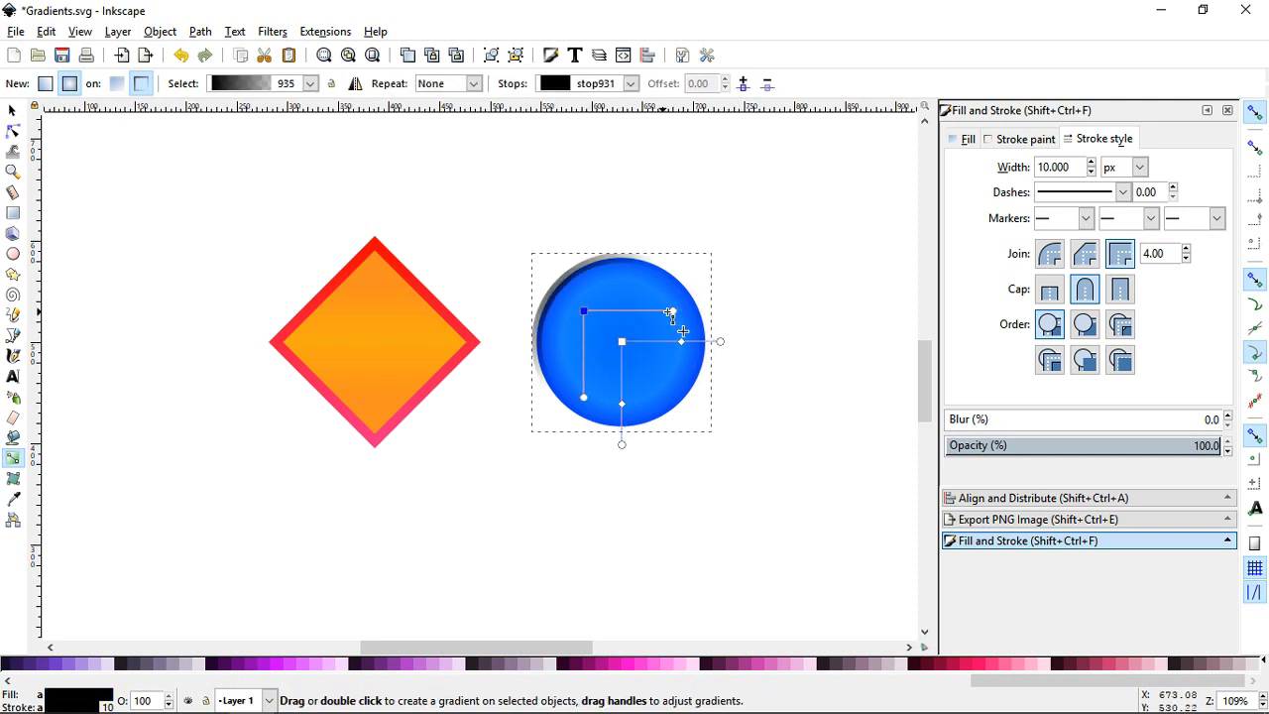
pyautogui.click(583, 397)
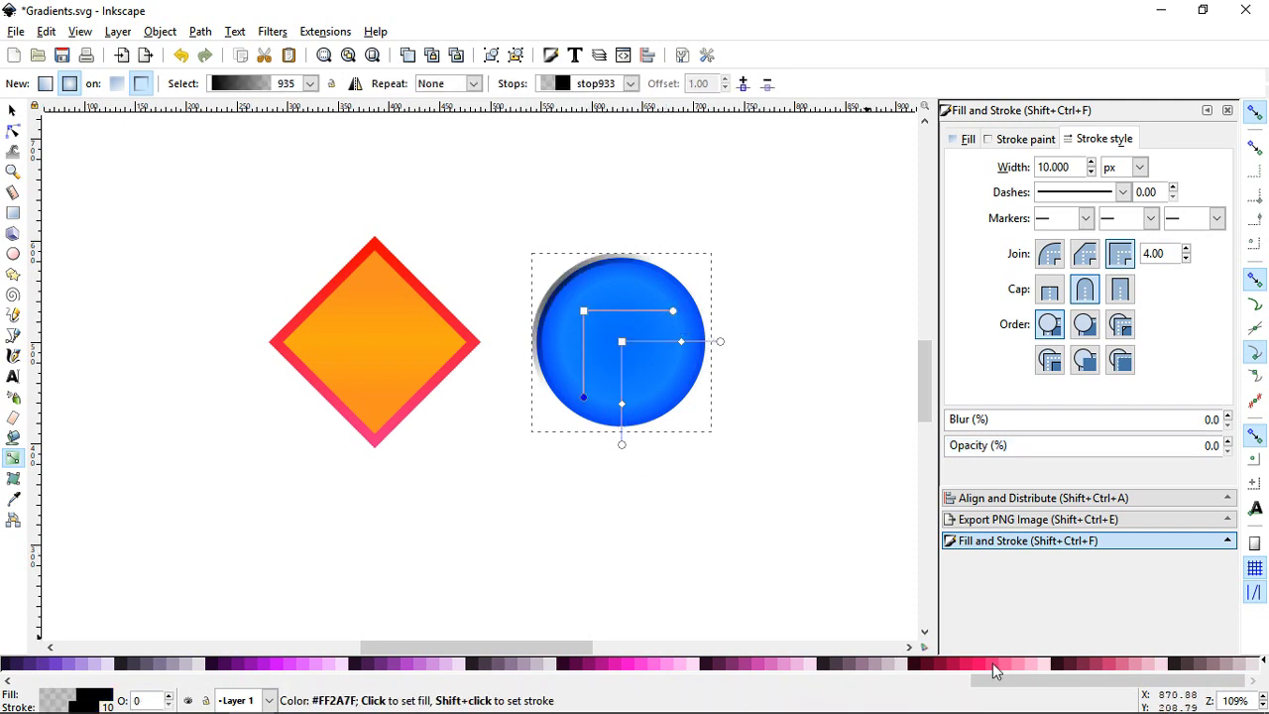
pyautogui.moveTo(995, 680); pyautogui.dragTo(800, 681)
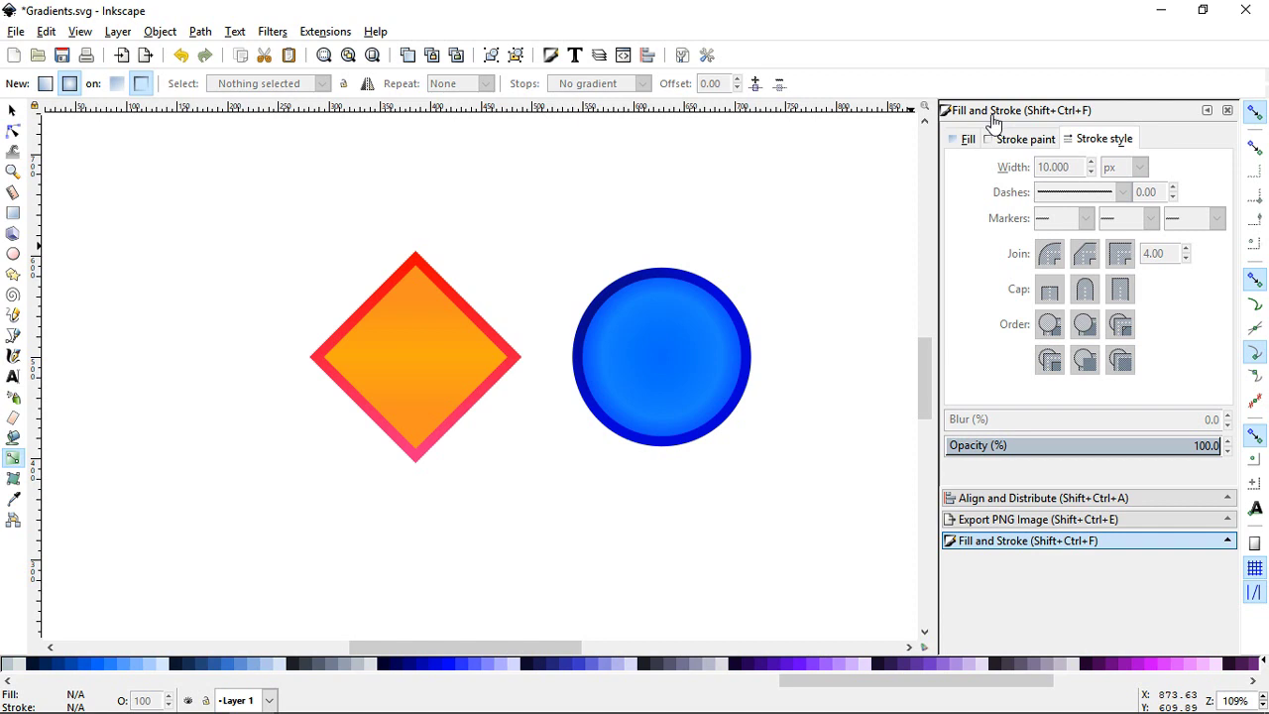
# - Show the Fill settings and select the circle to view its radial gradient
pyautogui.click(968, 140)
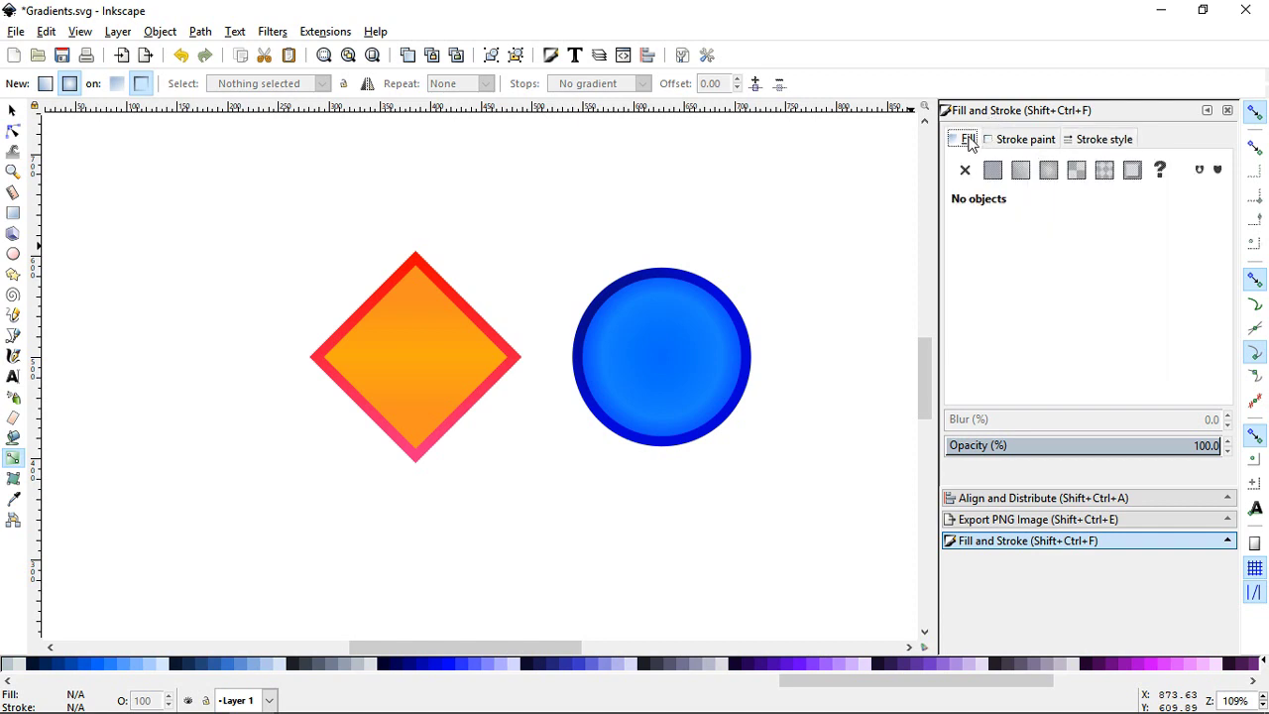
pyautogui.click(12, 110)
pyautogui.click(623, 340)
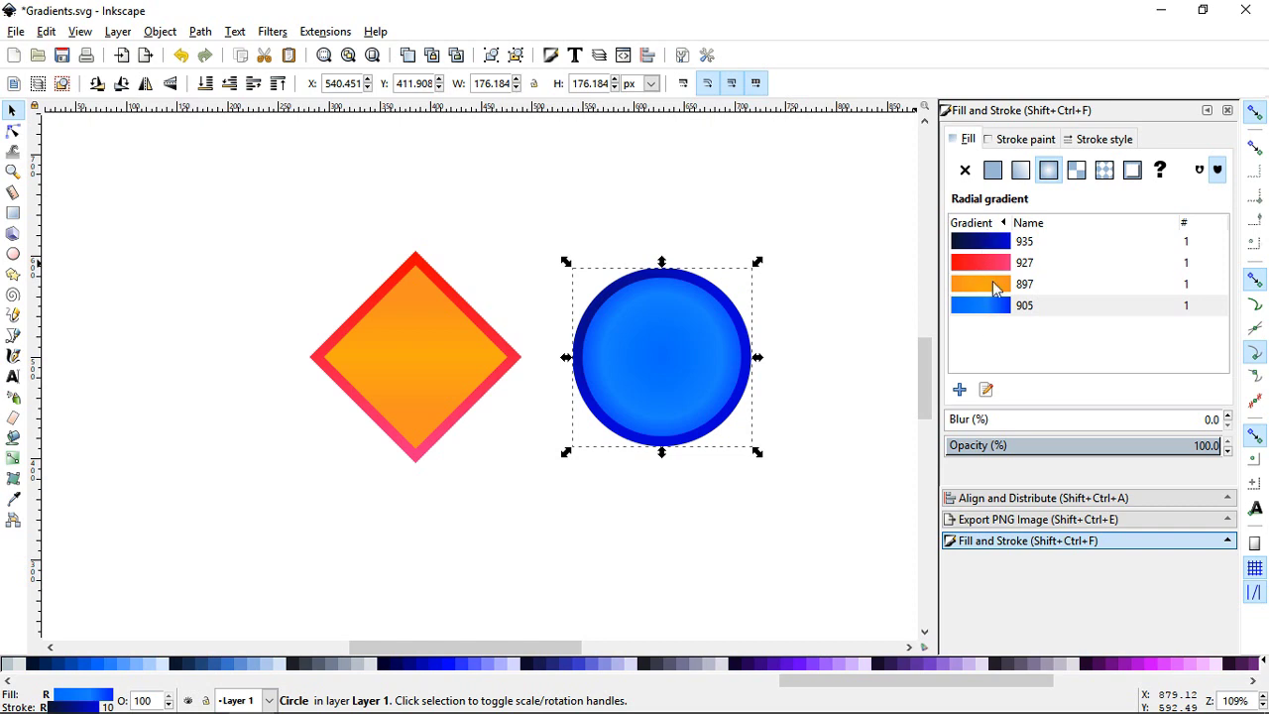
# - Draw a hexagon to the right of the circle with the Star/Polygon tool
pyautogui.click(786, 181)
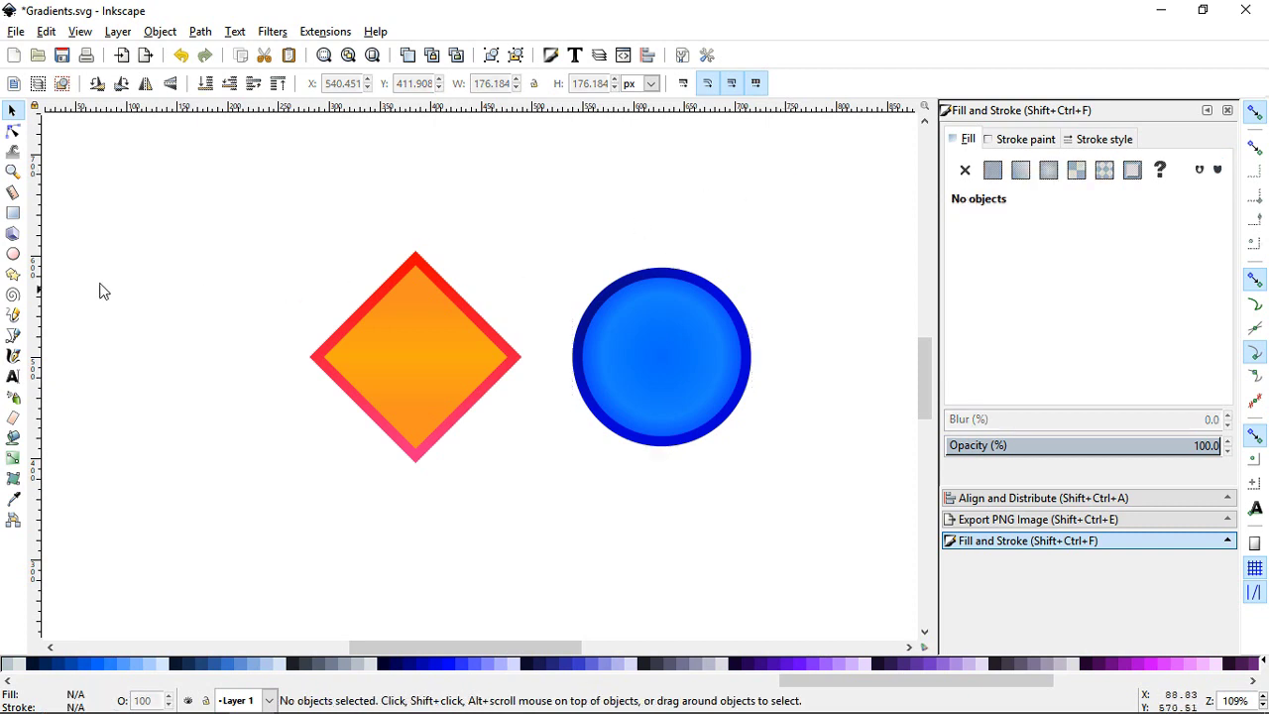
pyautogui.click(13, 256)
pyautogui.hscroll(1, 329, 357)
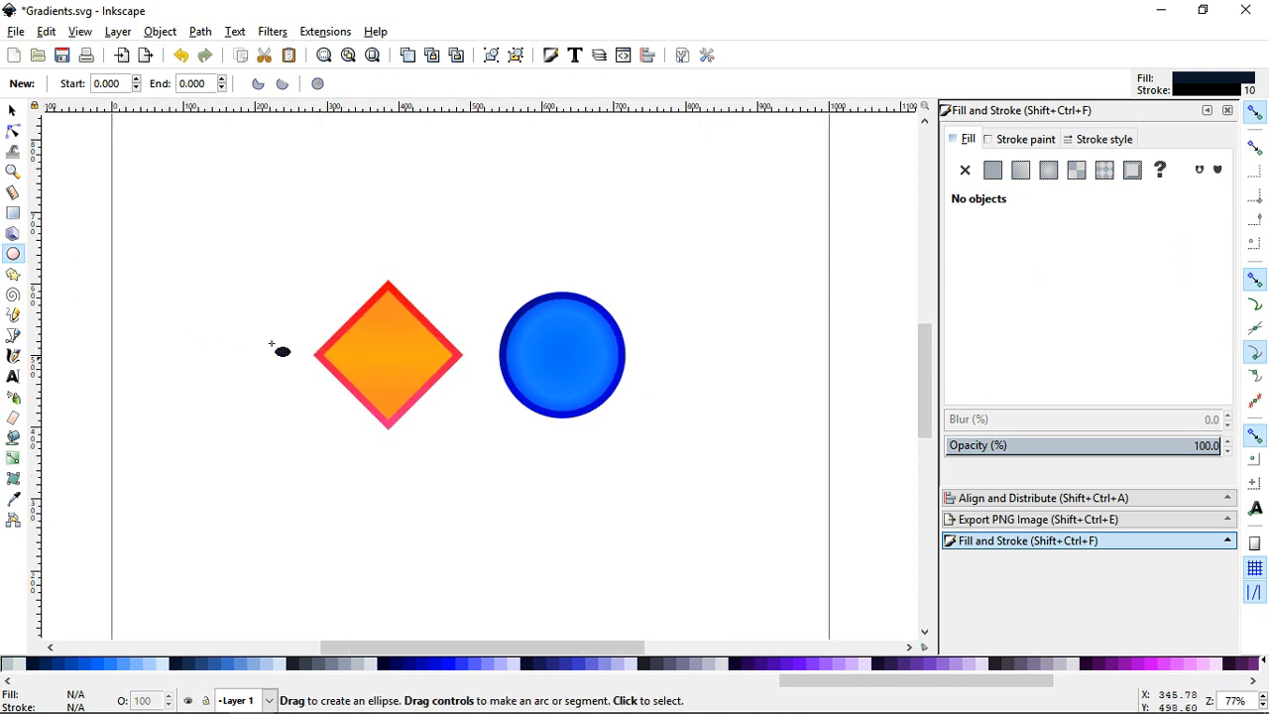
pyautogui.press('F9')
pyautogui.hscroll(4, 595, 356)
pyautogui.moveTo(708, 352); pyautogui.dragTo(708, 447)
pyautogui.press('F1')
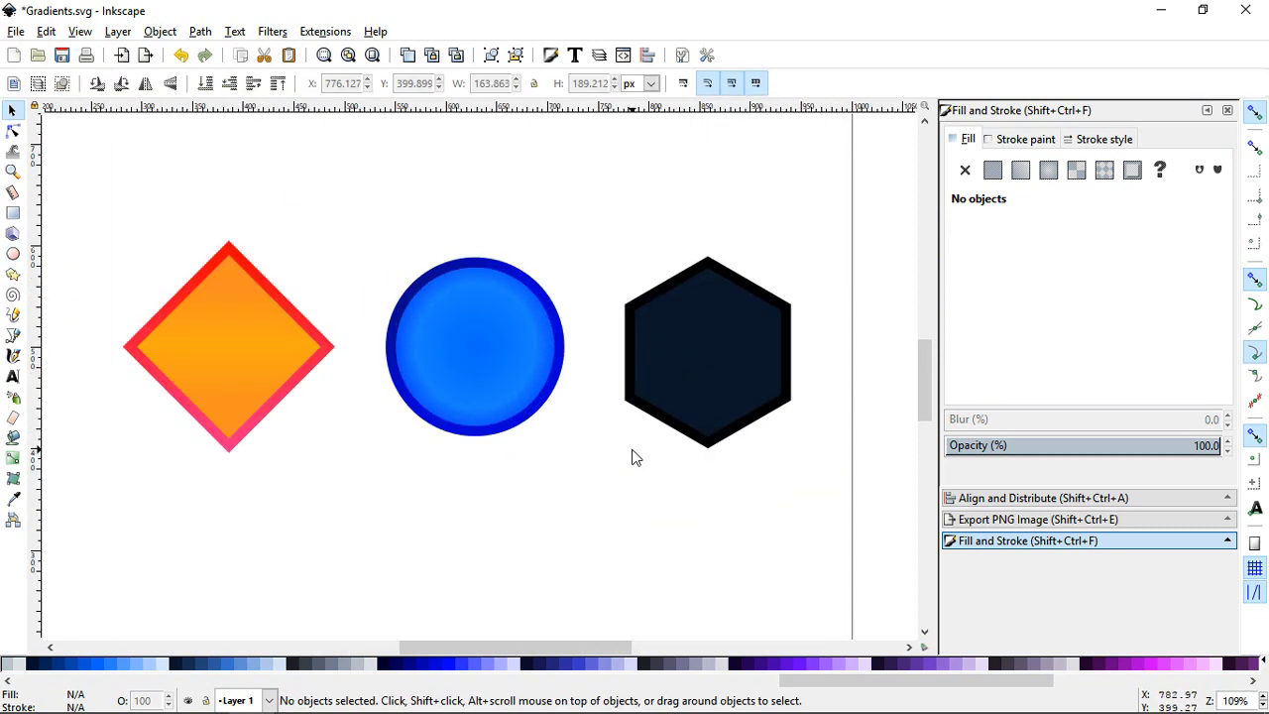
pyautogui.click(724, 349)
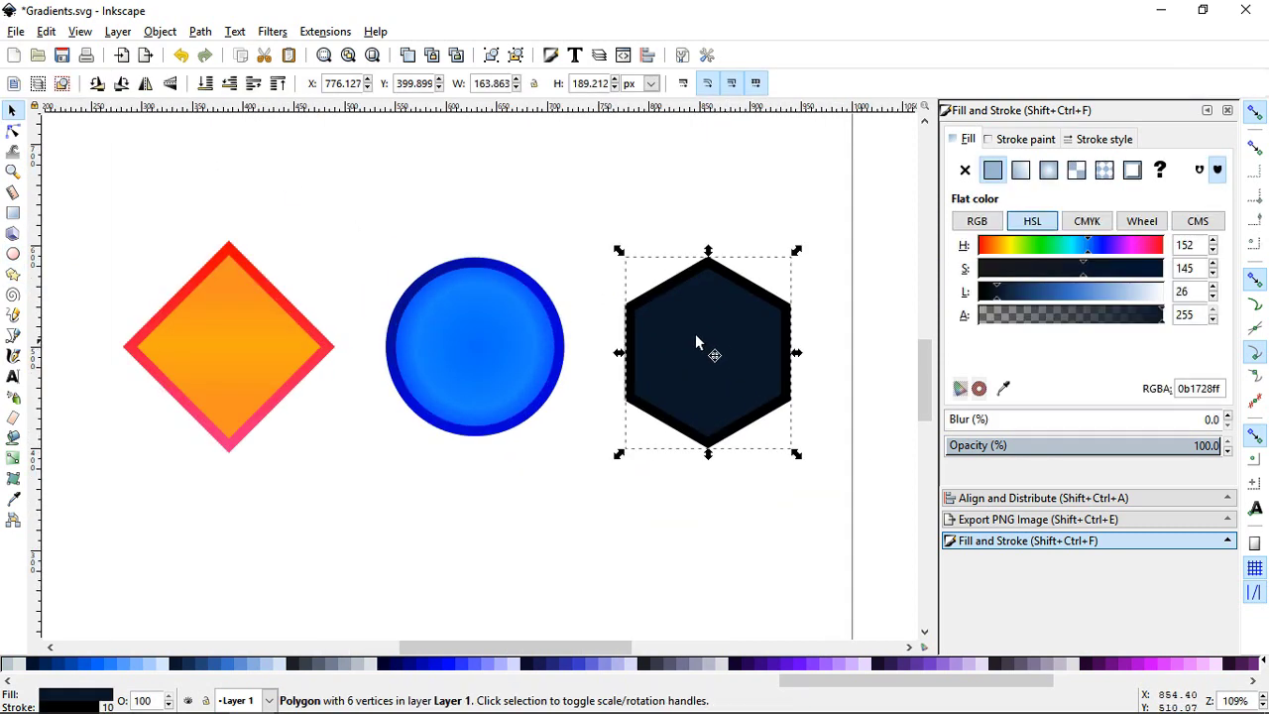
# - Fill the hexagon with the circle's blue gradient 905 as a linear gradient
pyautogui.click(504, 353)
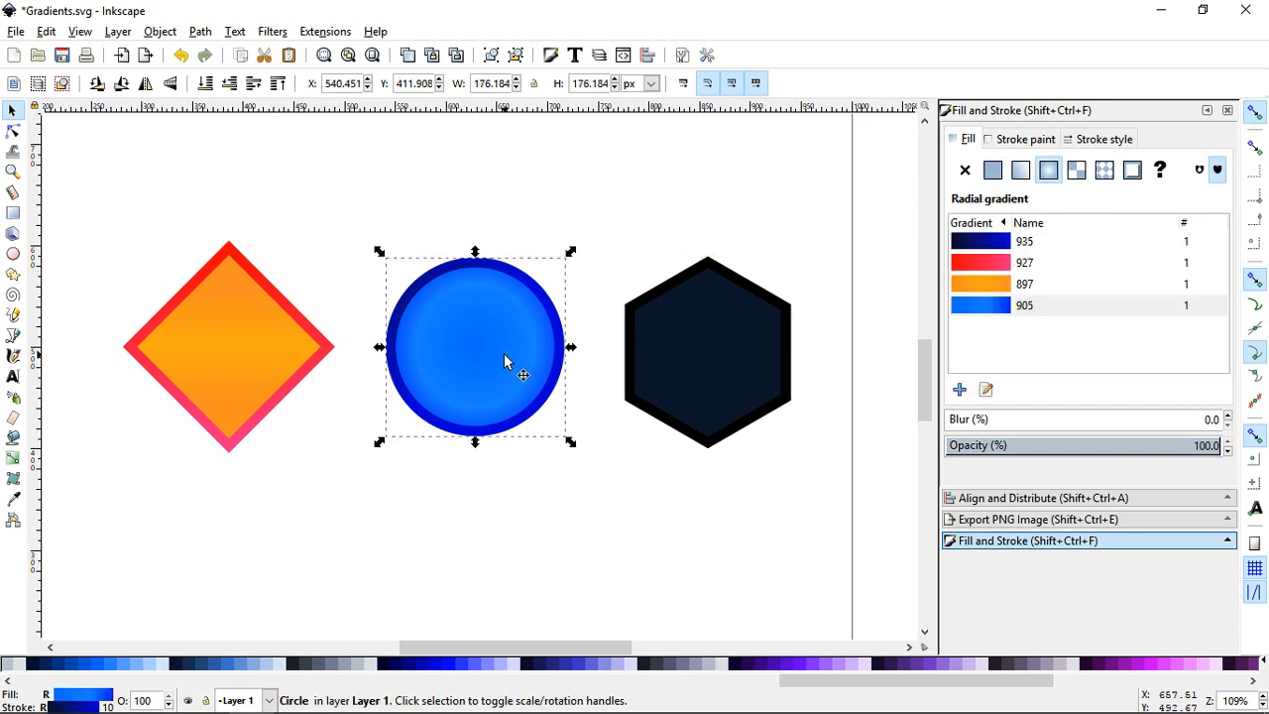
pyautogui.click(214, 336)
pyautogui.click(730, 364)
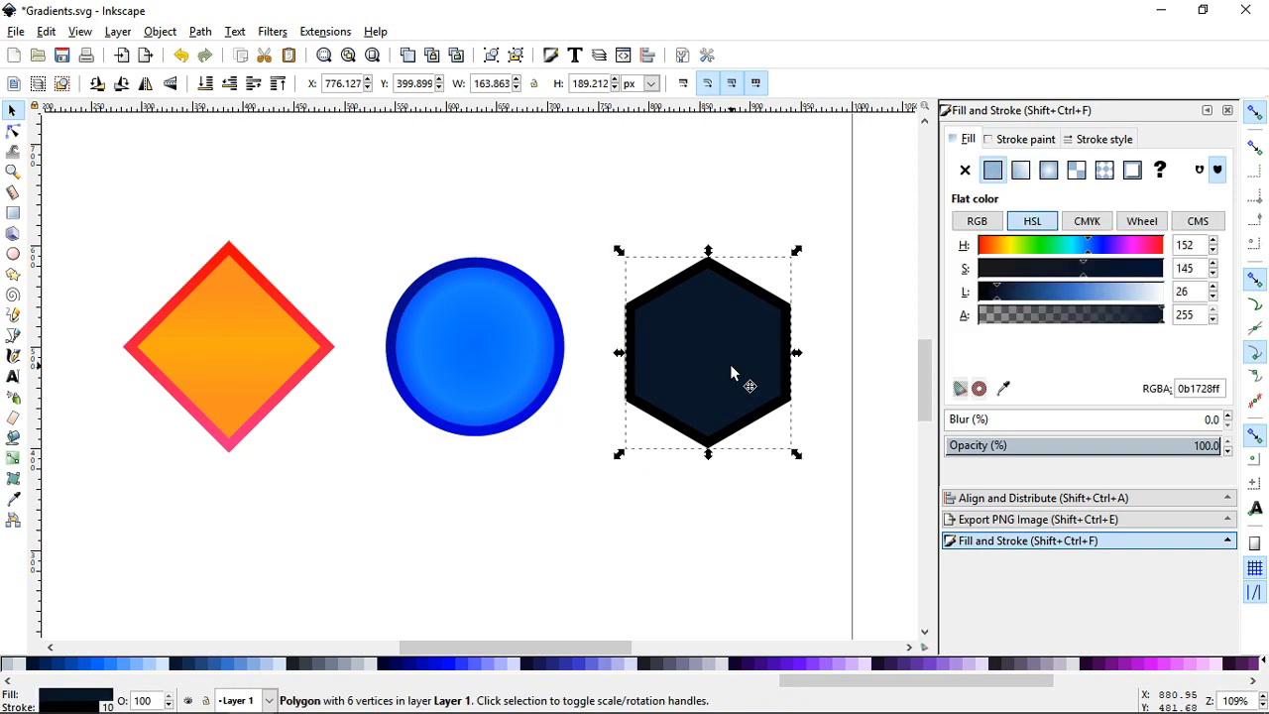
pyautogui.click(1022, 171)
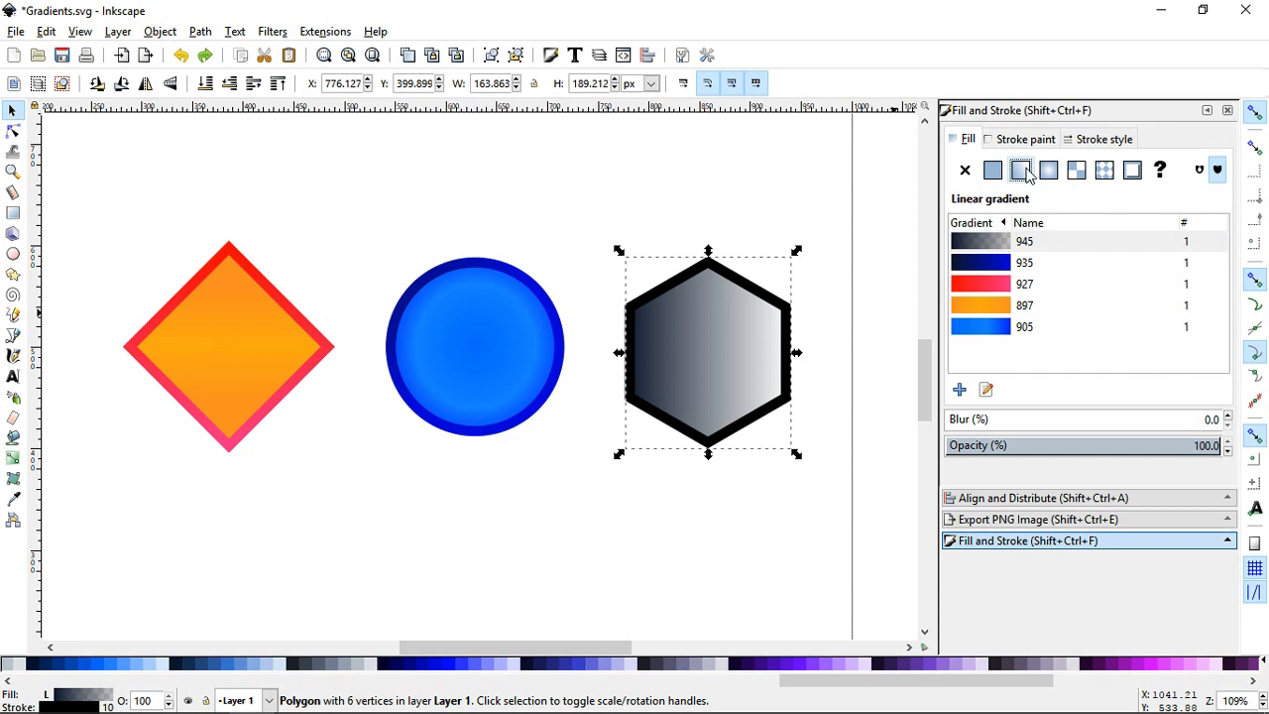
pyautogui.click(985, 329)
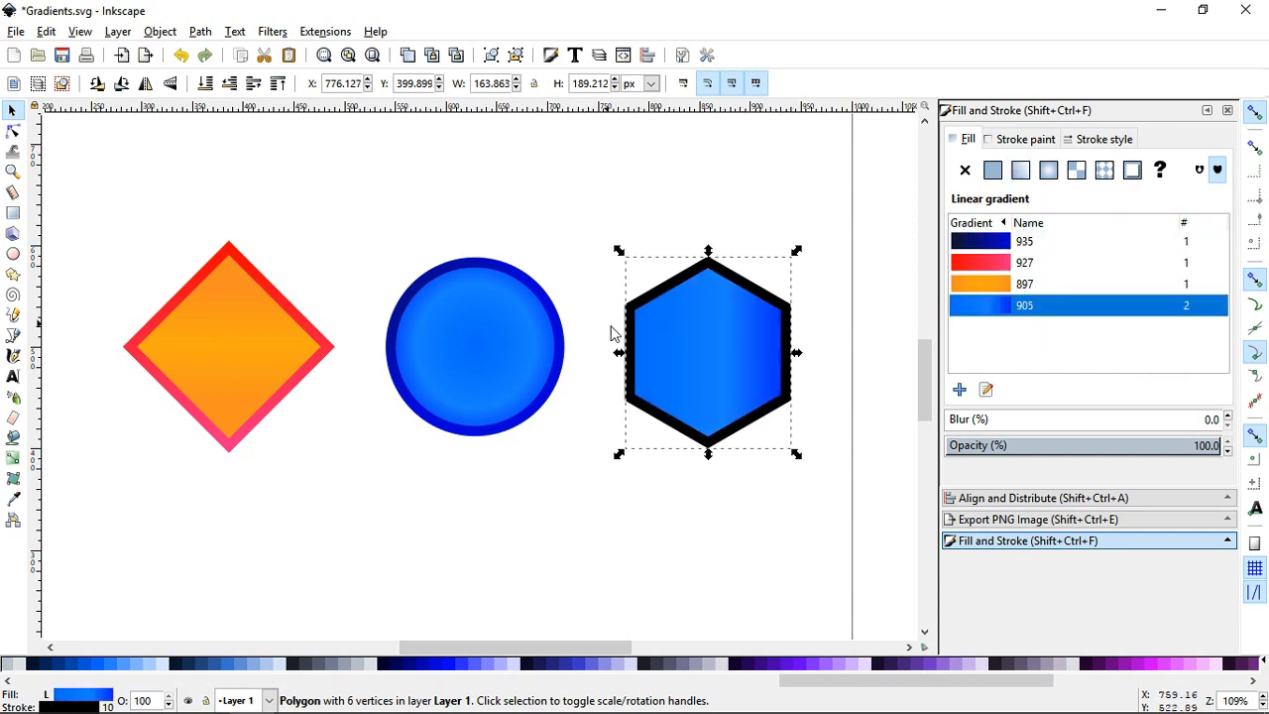
# - Set the hexagon's outline to the red-to-pink linear gradient 927, then deselect
pyautogui.click(1019, 141)
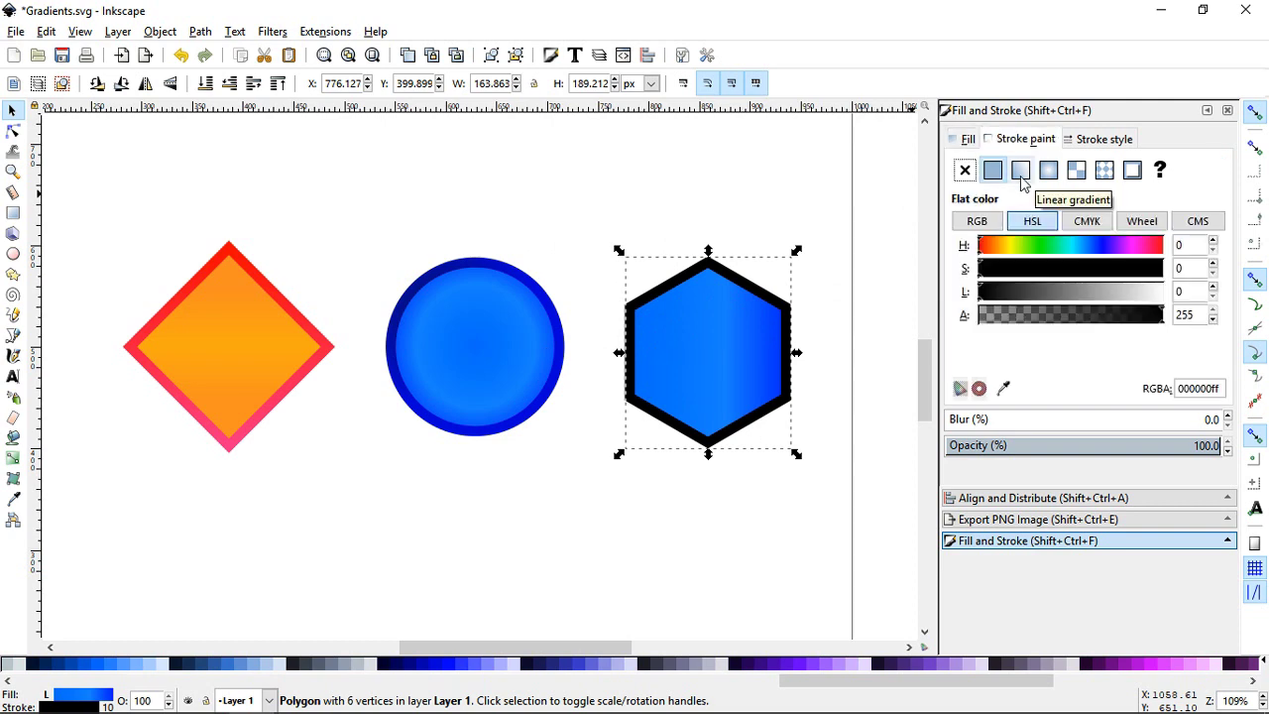
pyautogui.click(1021, 175)
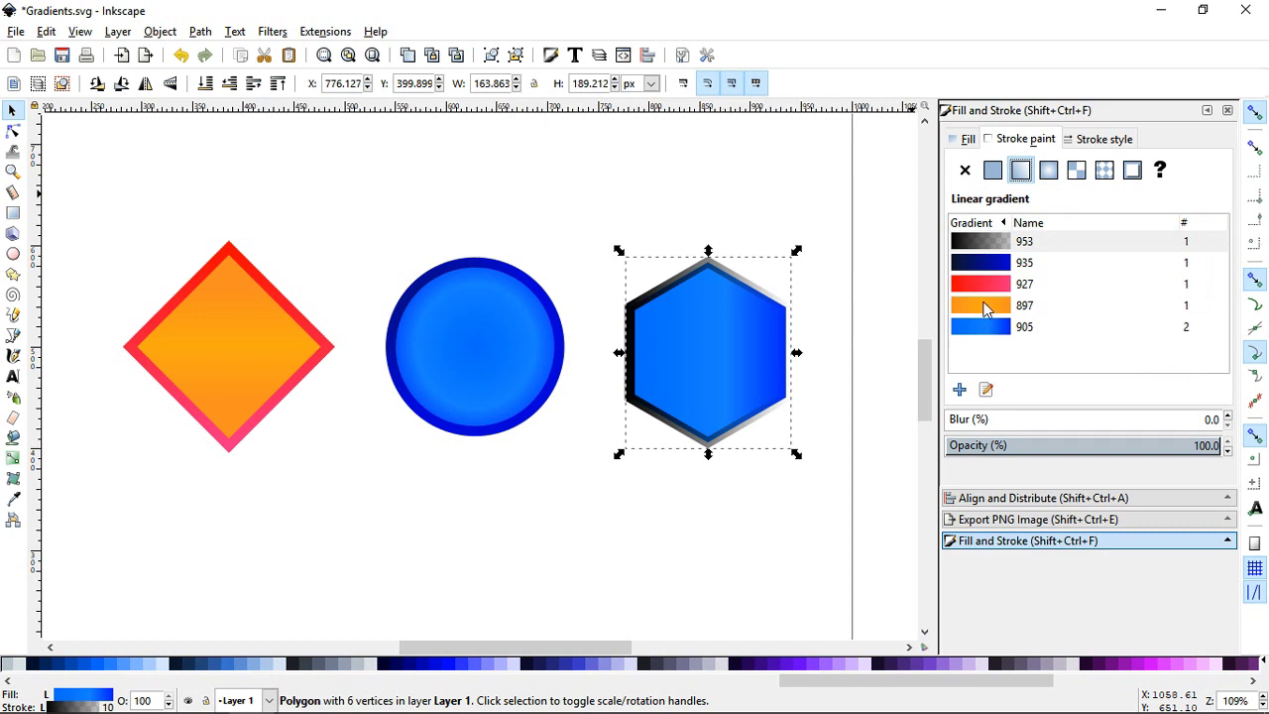
pyautogui.click(989, 286)
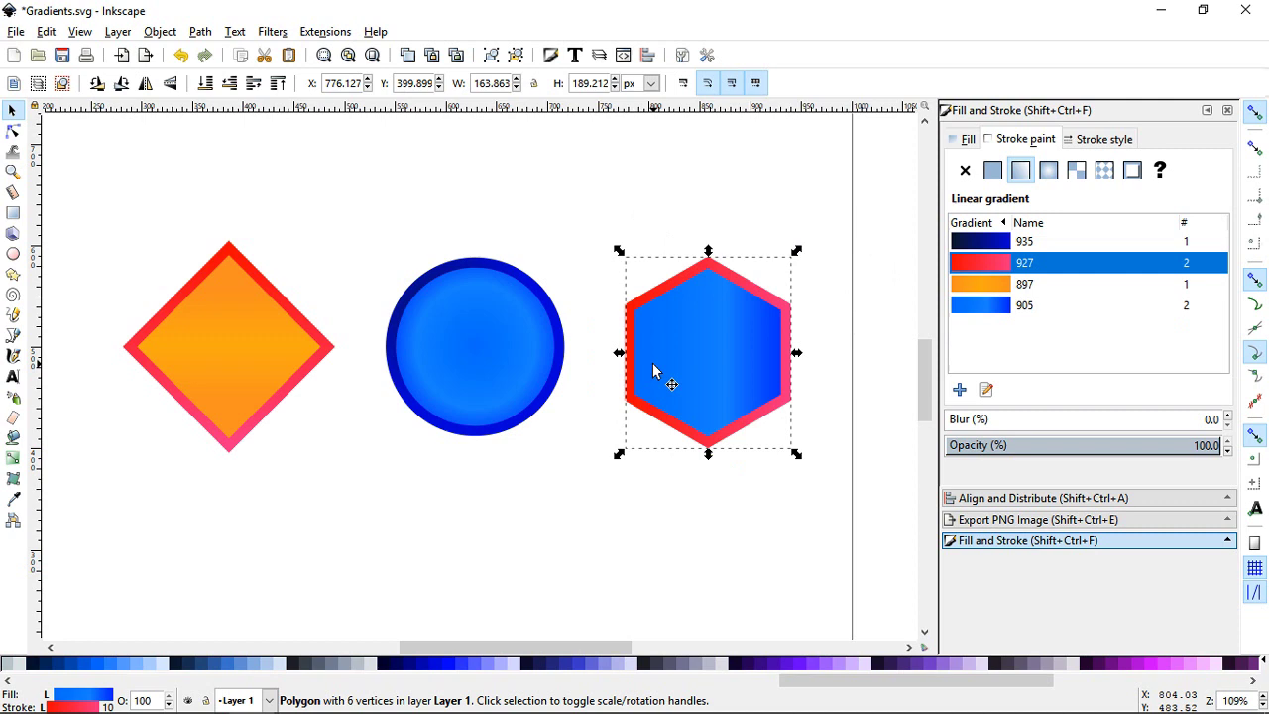
pyautogui.click(12, 461)
pyautogui.click(802, 354)
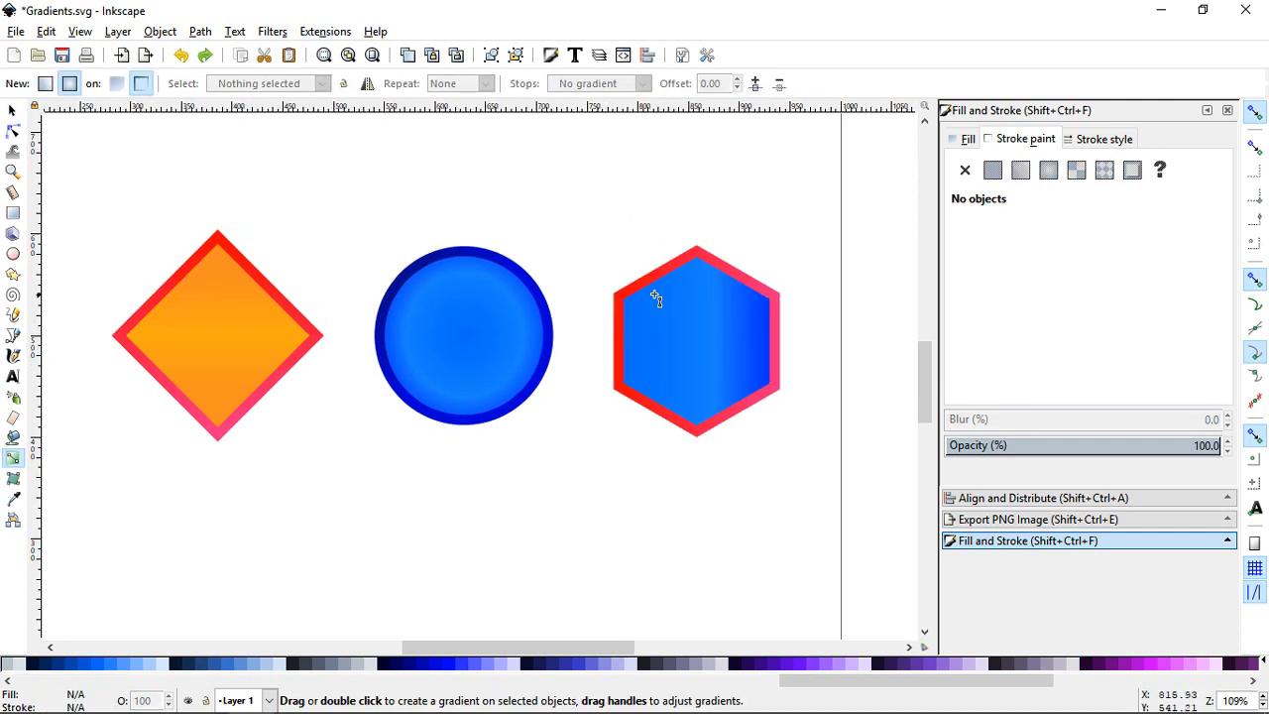